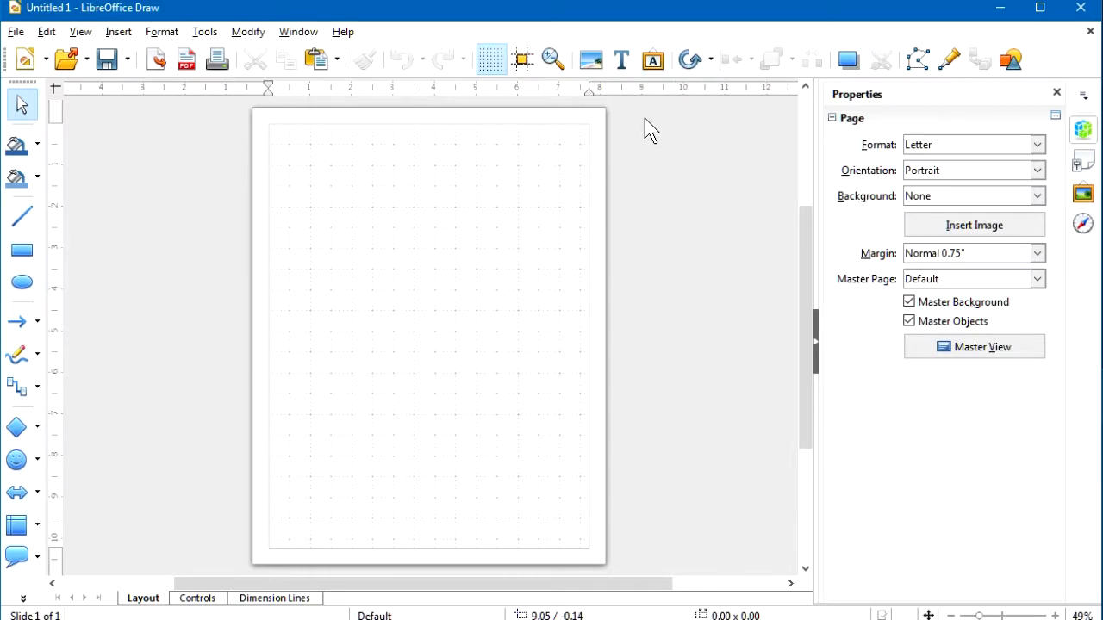
Step: Add the text "A card from me!" near the lower-right corner of the page
{"action": "key", "text": "F2"}
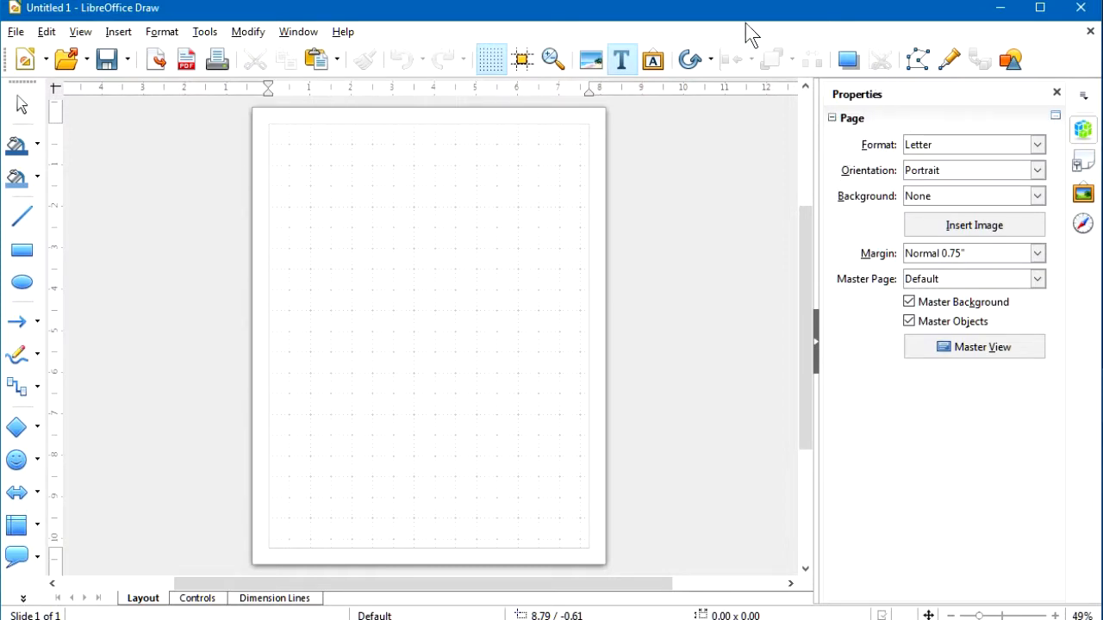
{"action": "left_click", "coordinate": [622, 60]}
{"action": "left_click", "coordinate": [500, 497]}
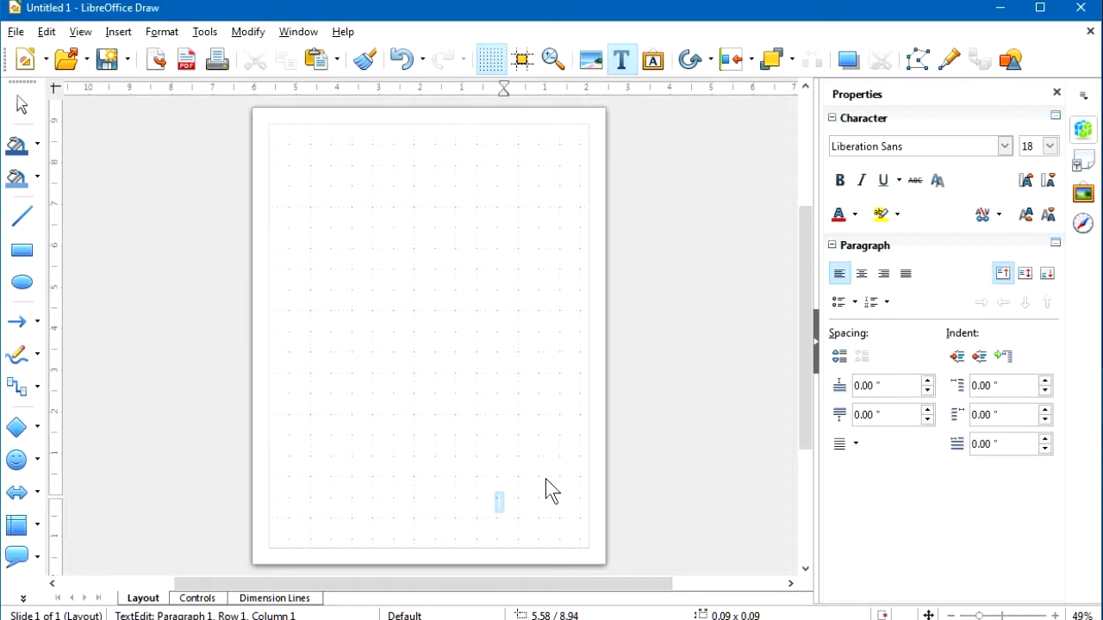
{"action": "type", "text": "A card from me!"}
{"action": "left_click", "coordinate": [560, 420]}
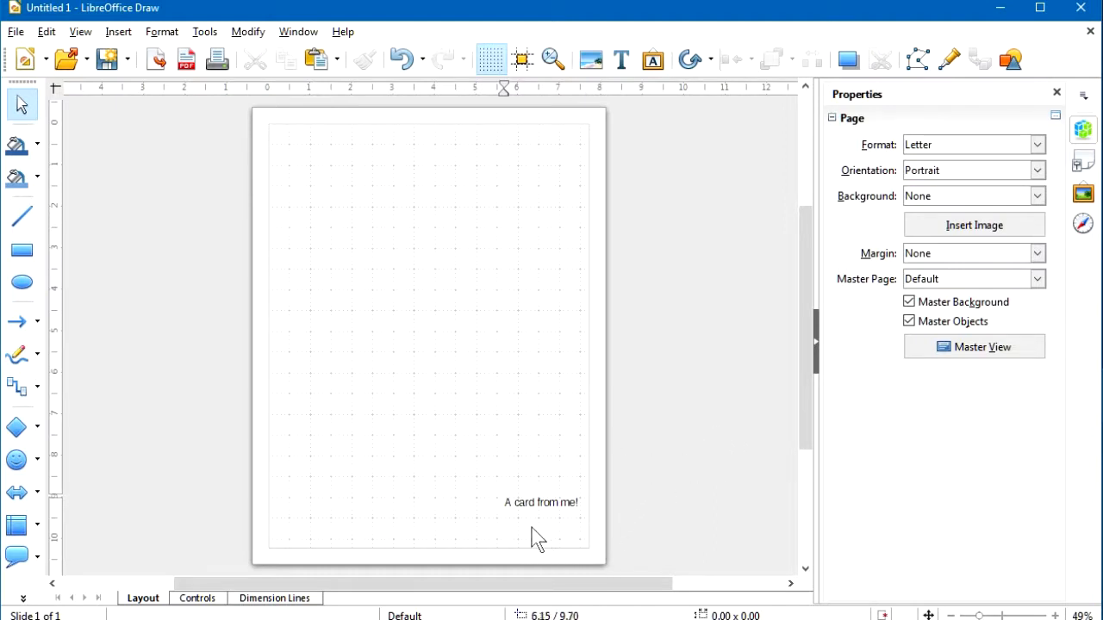
{"action": "left_click", "coordinate": [649, 496]}
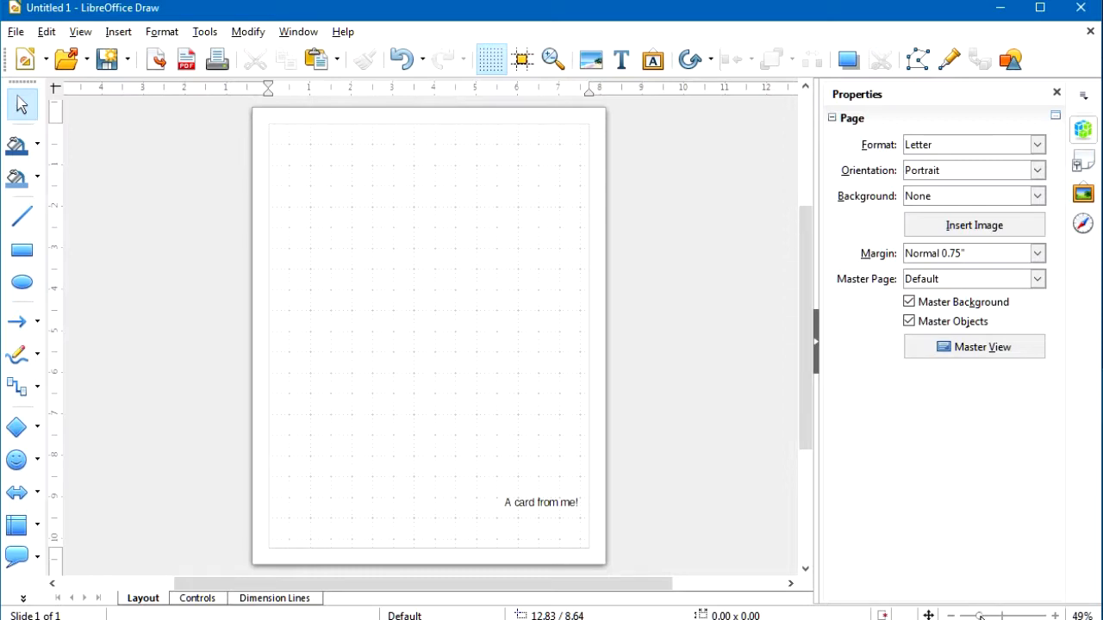
Step: Magnify the lower-right part of the page to 120% so the text is easy to inspect
{"action": "mouse_move", "coordinate": [980, 617]}
{"action": "left_mouse_down"}
{"action": "mouse_move", "coordinate": [1004, 617]}
{"action": "mouse_move", "coordinate": [987, 617]}
{"action": "left_mouse_up"}
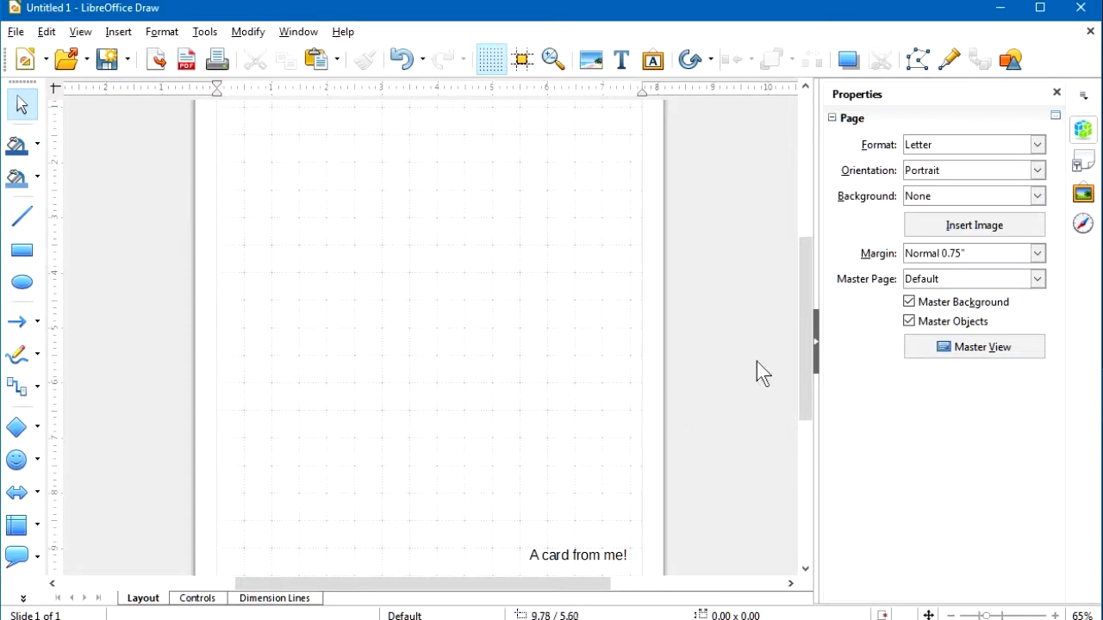
{"action": "left_click_drag", "start_coordinate": [802, 324], "coordinate": [805, 401]}
{"action": "left_click_drag", "start_coordinate": [591, 589], "coordinate": [656, 580]}
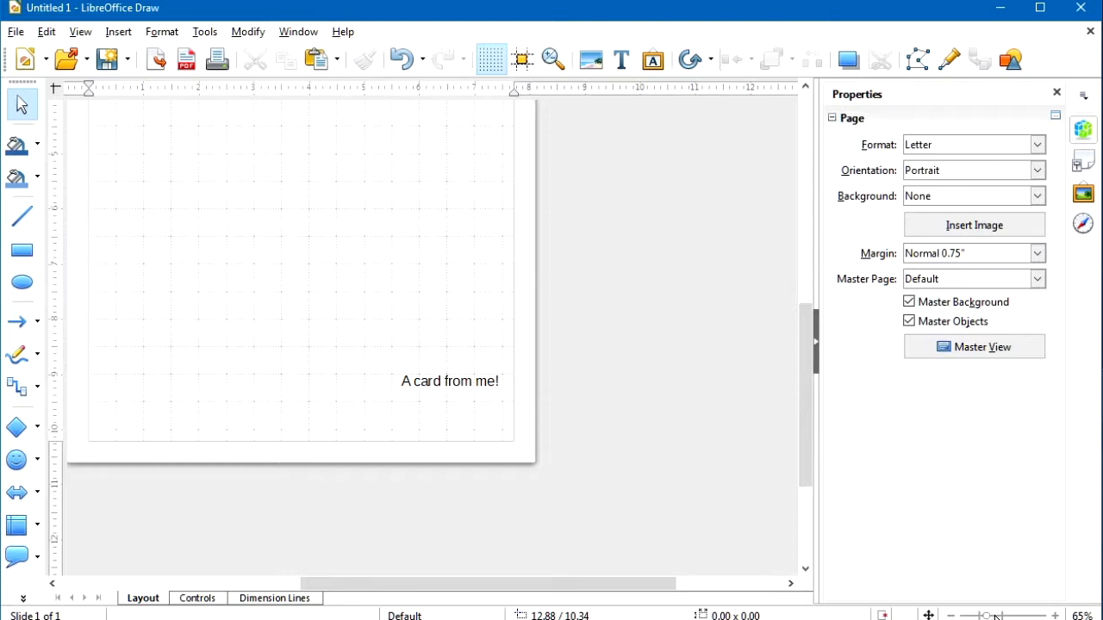
{"action": "left_click", "coordinate": [950, 615]}
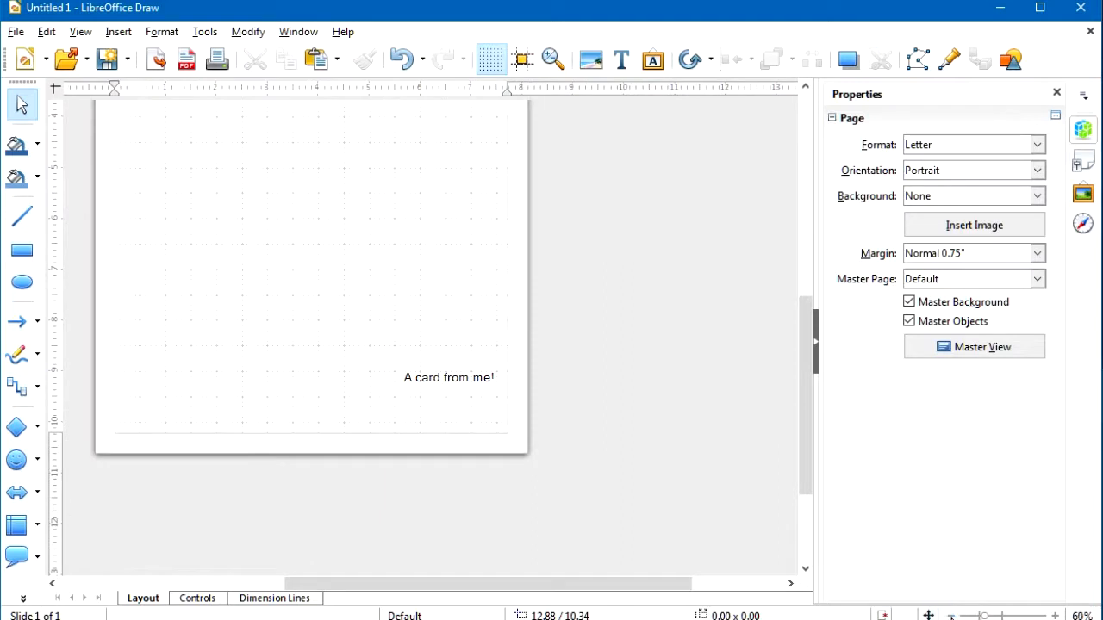
{"action": "left_click", "coordinate": [950, 615]}
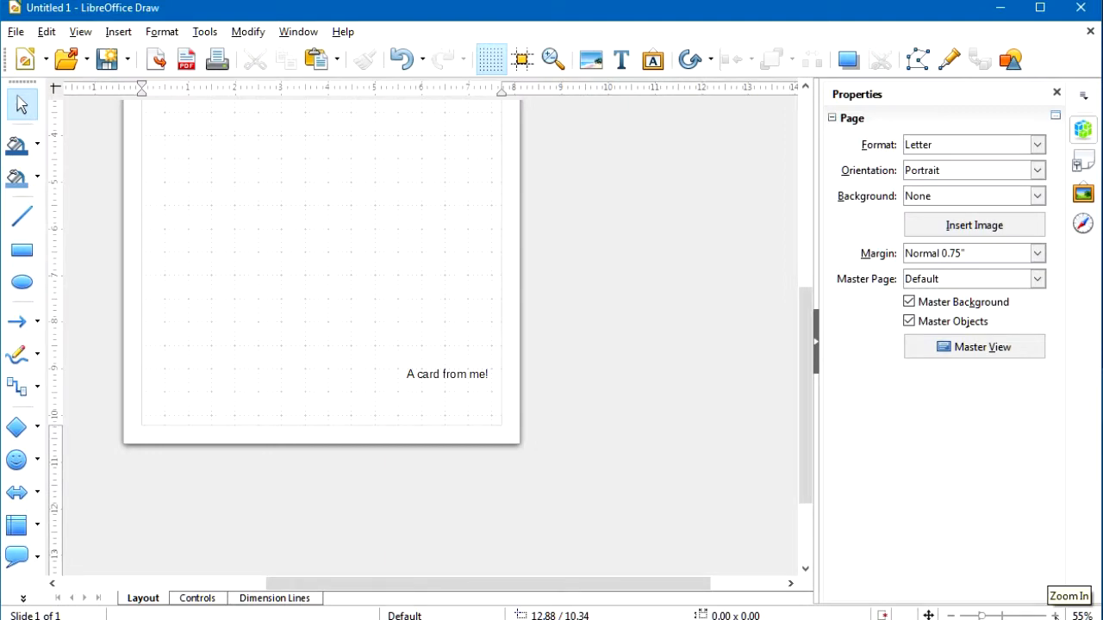
{"action": "left_click", "coordinate": [1056, 615]}
{"action": "left_click", "coordinate": [1056, 615]}
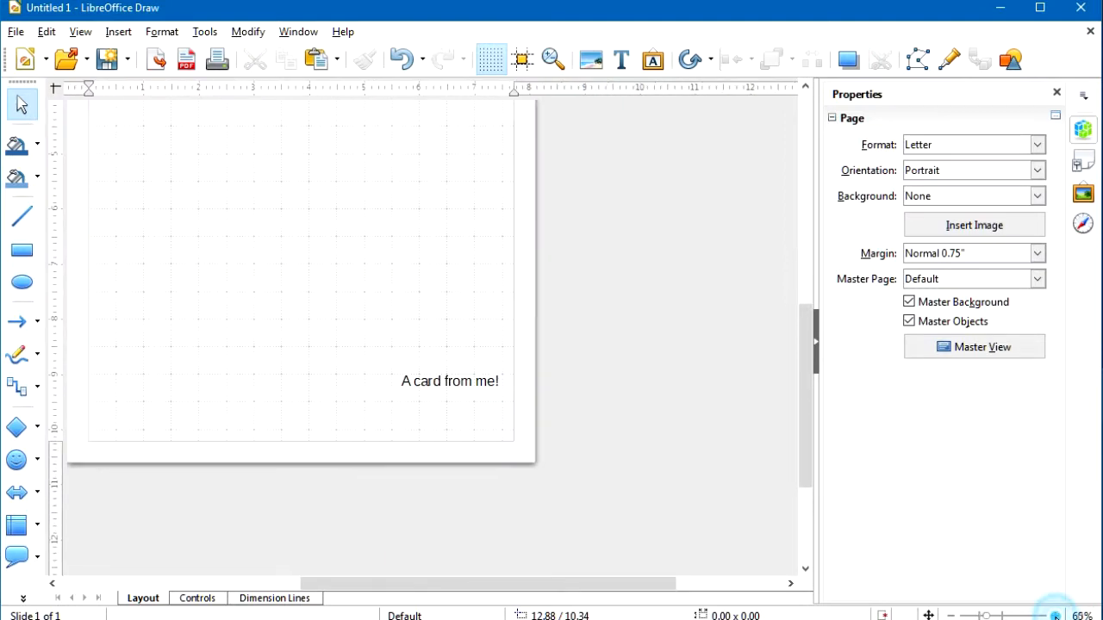
{"action": "left_click", "coordinate": [1056, 615]}
{"action": "left_click", "coordinate": [1056, 615]}
{"action": "left_click", "coordinate": [1055, 615]}
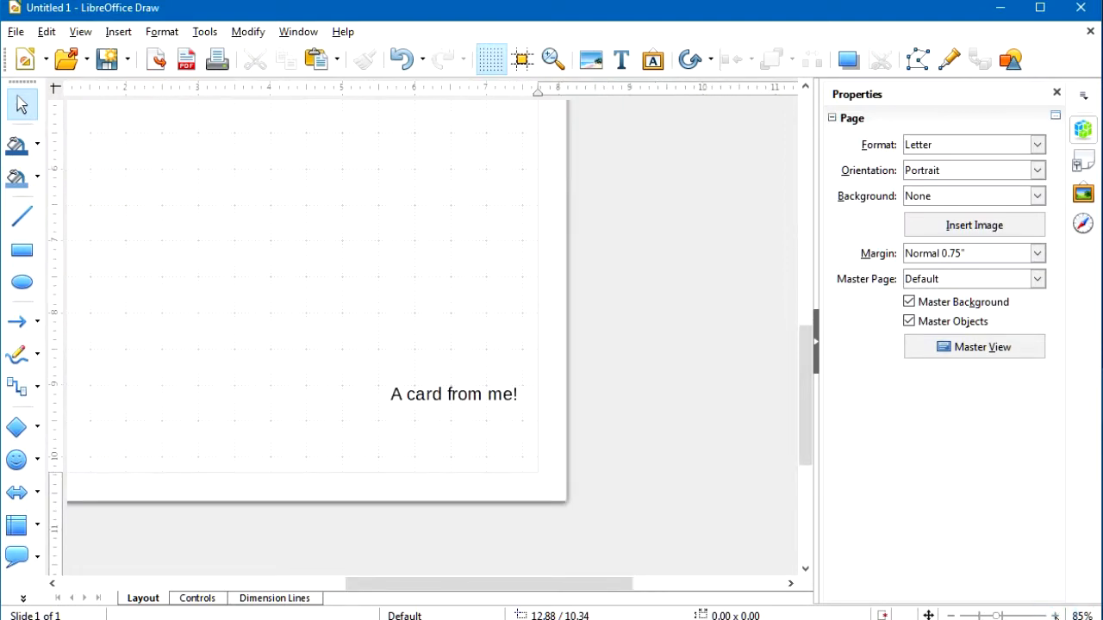
{"action": "left_click", "coordinate": [1055, 616]}
{"action": "left_click", "coordinate": [1055, 615]}
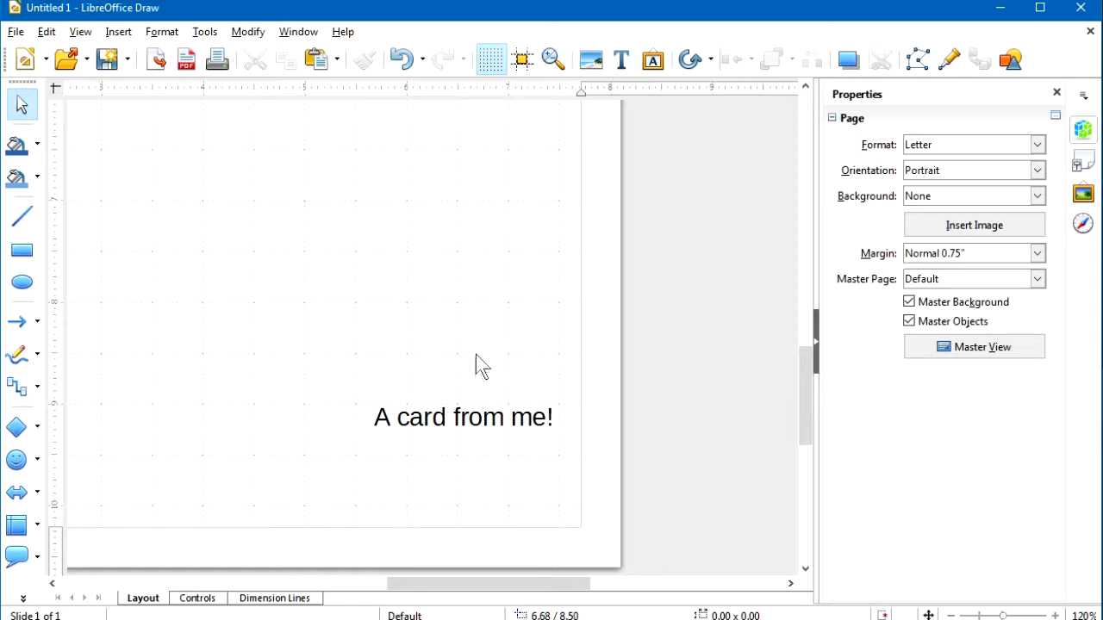
Step: Insert the word "maybe" before "from" in the card text
{"action": "left_click", "coordinate": [454, 417]}
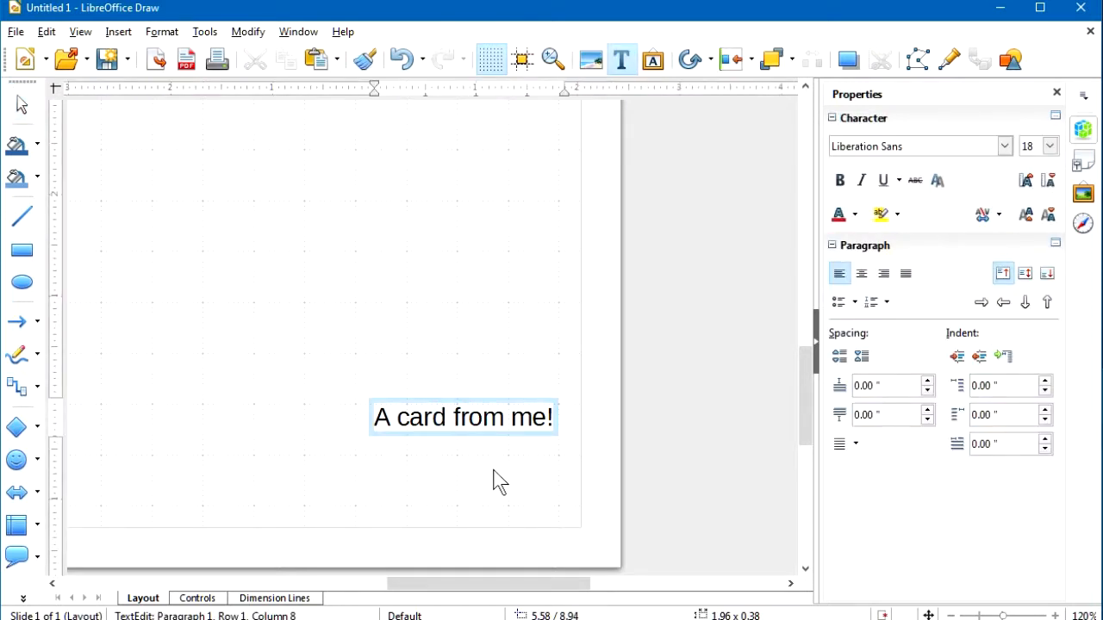
{"action": "type", "text": "mayb"}
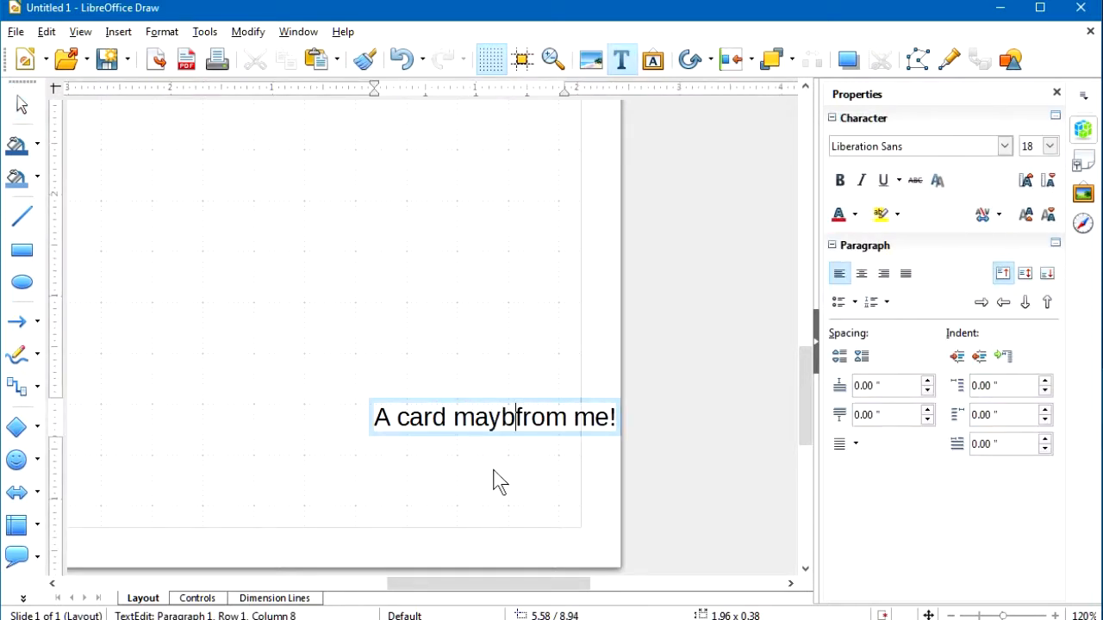
{"action": "type", "text": "e"}
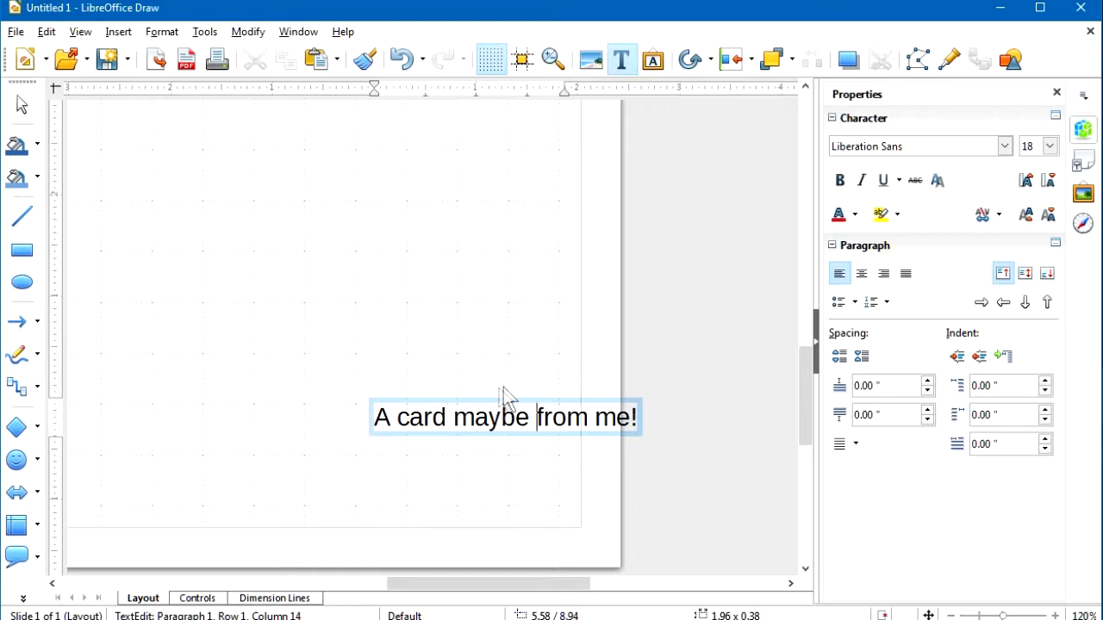
Step: Undo the insertion of "maybe", redo it, and undo it again
{"action": "left_click", "coordinate": [403, 59]}
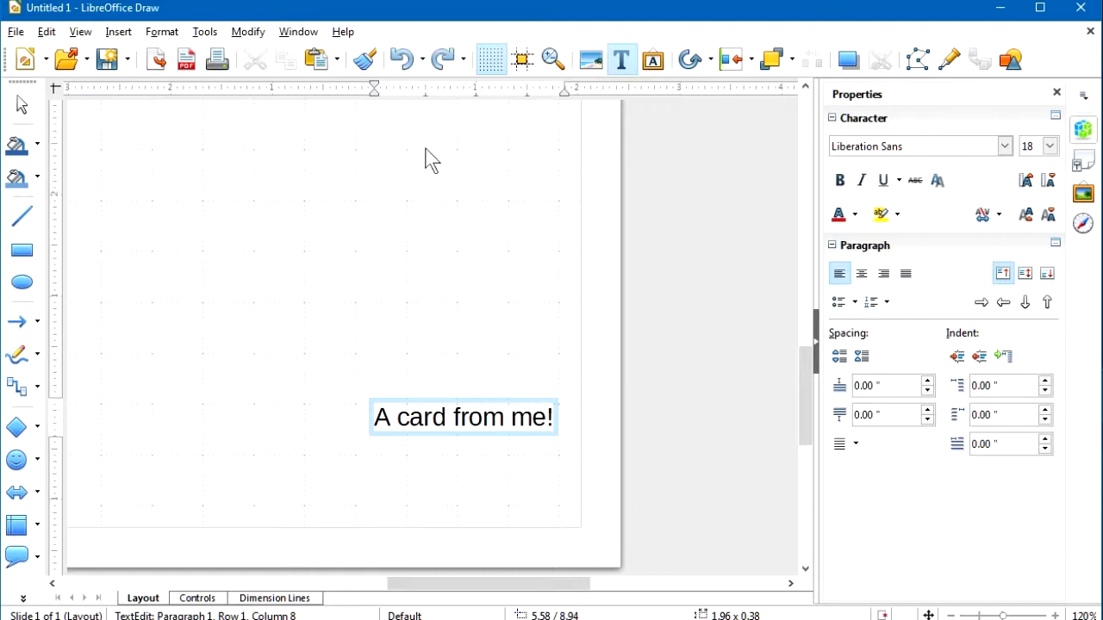
{"action": "left_click", "coordinate": [441, 59]}
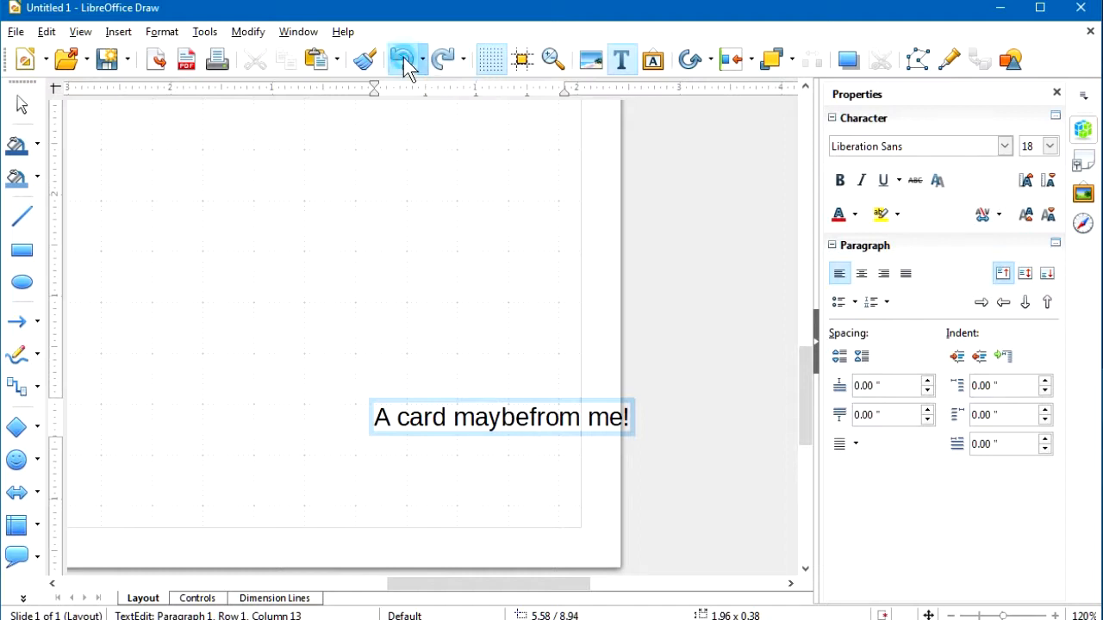
{"action": "left_click", "coordinate": [403, 60]}
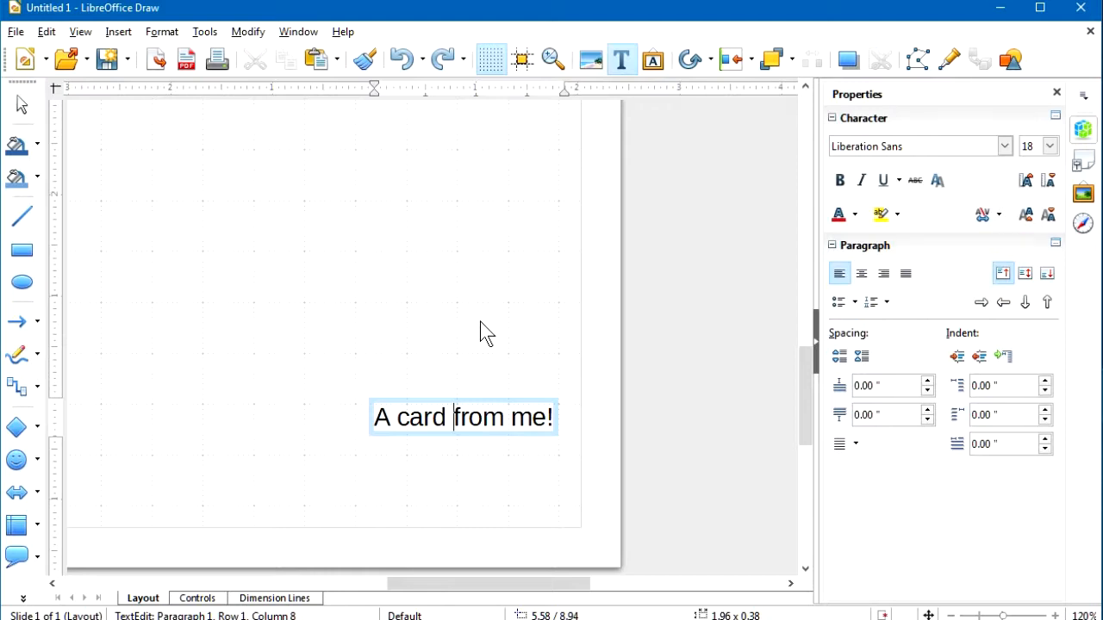
Step: Move the text cursor backward and forward through the card text one character at a time
{"action": "key", "text": "Left"}
{"action": "key", "text": "Left"}
{"action": "key", "text": "Left"}
{"action": "key", "text": "Left"}
{"action": "key", "text": "Left"}
{"action": "key", "text": "Left"}
{"action": "key", "text": "Right"}
{"action": "key", "text": "Right"}
{"action": "key", "text": "Right"}
{"action": "key", "text": "Right"}
{"action": "key", "text": "Right"}
{"action": "key", "text": "Right"}
{"action": "key", "text": "Right"}
{"action": "key", "text": "Right"}
{"action": "key", "text": "Right"}
{"action": "key", "text": "Right"}
{"action": "key", "text": "Right"}
Step: Try selecting part of the card text, the single word "card", and the whole line, clearing the selection at the end
{"action": "left_click_drag", "start_coordinate": [397, 418], "coordinate": [485, 418]}
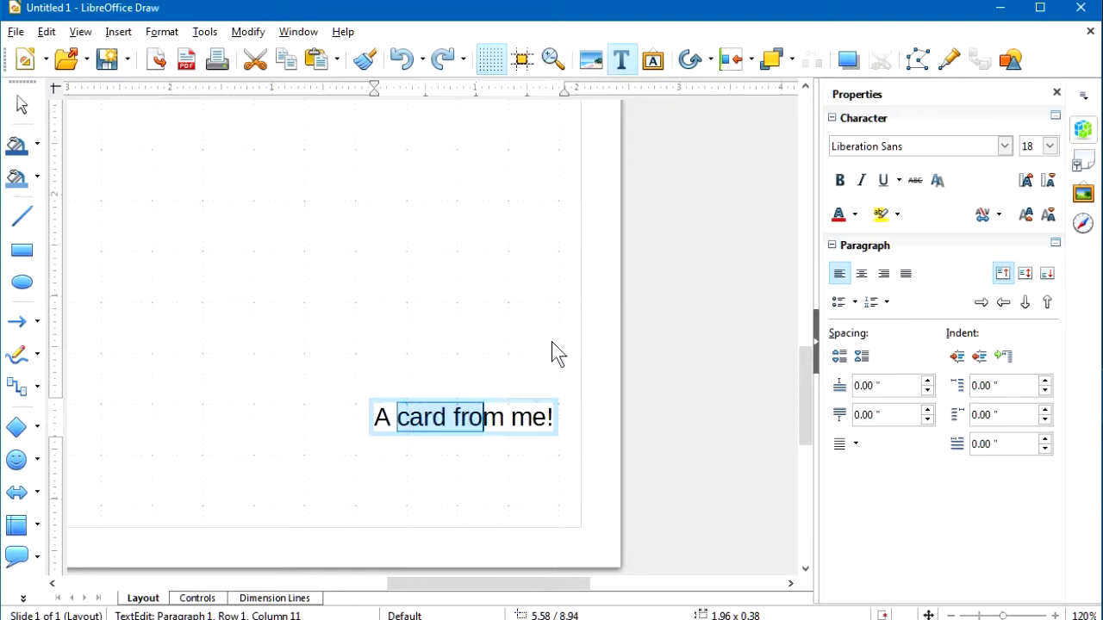
{"action": "left_click", "coordinate": [471, 355]}
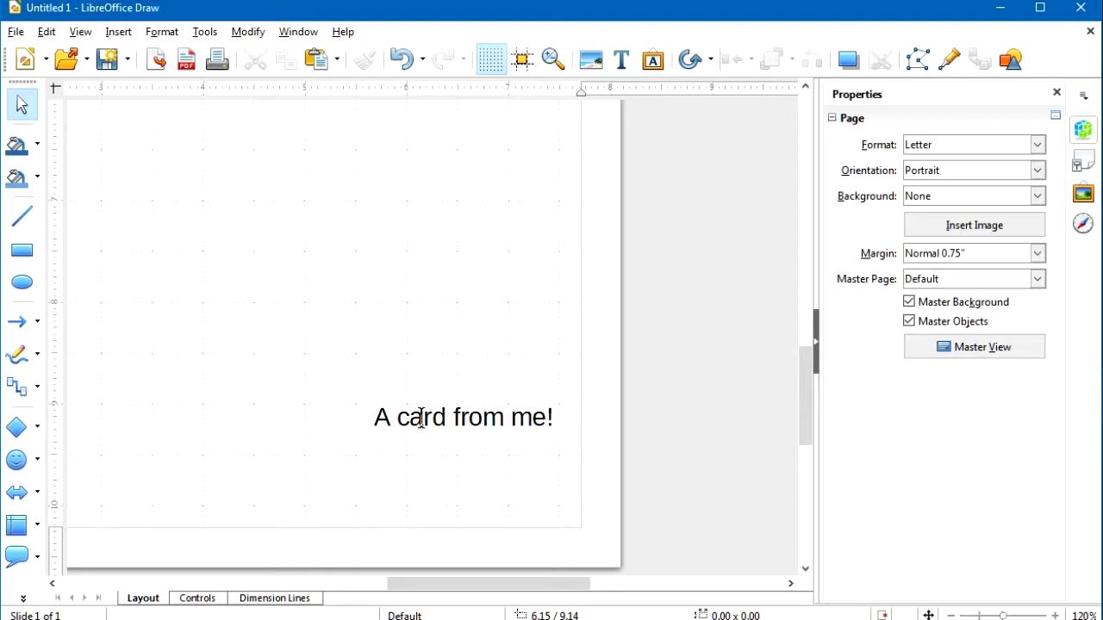
{"action": "double_click", "coordinate": [421, 418]}
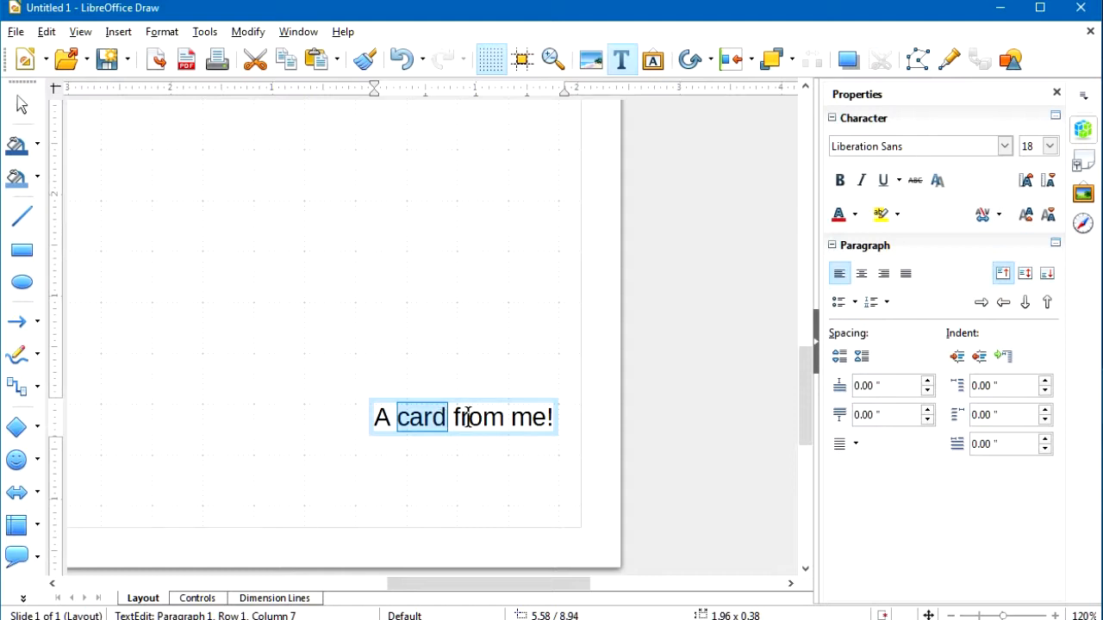
{"action": "left_click", "coordinate": [468, 417]}
{"action": "triple_click", "coordinate": [468, 417]}
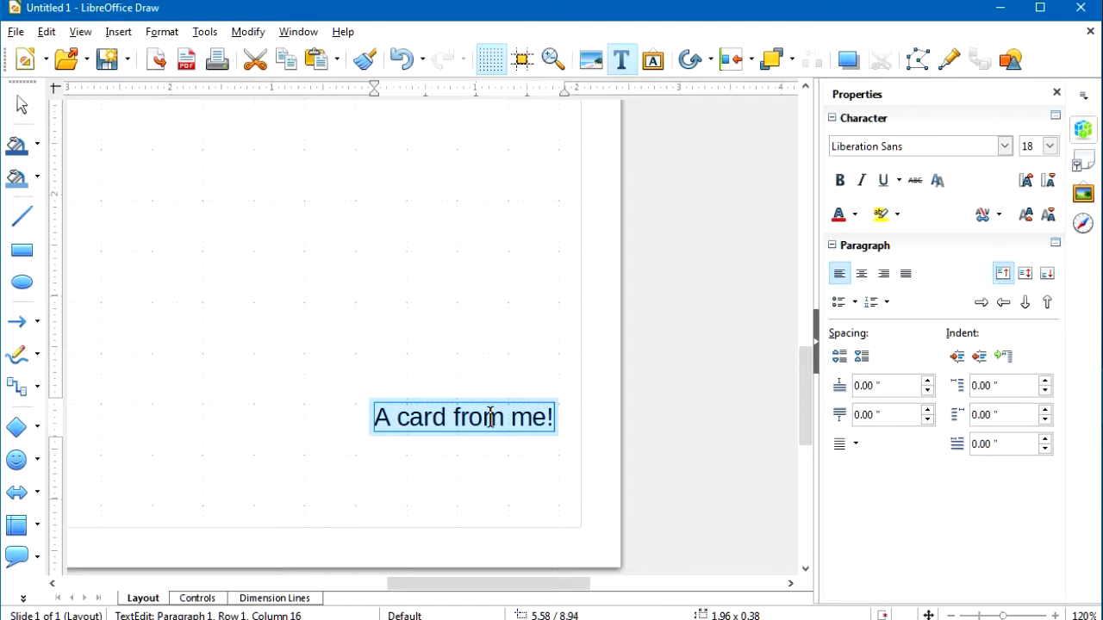
{"action": "left_click", "coordinate": [483, 365]}
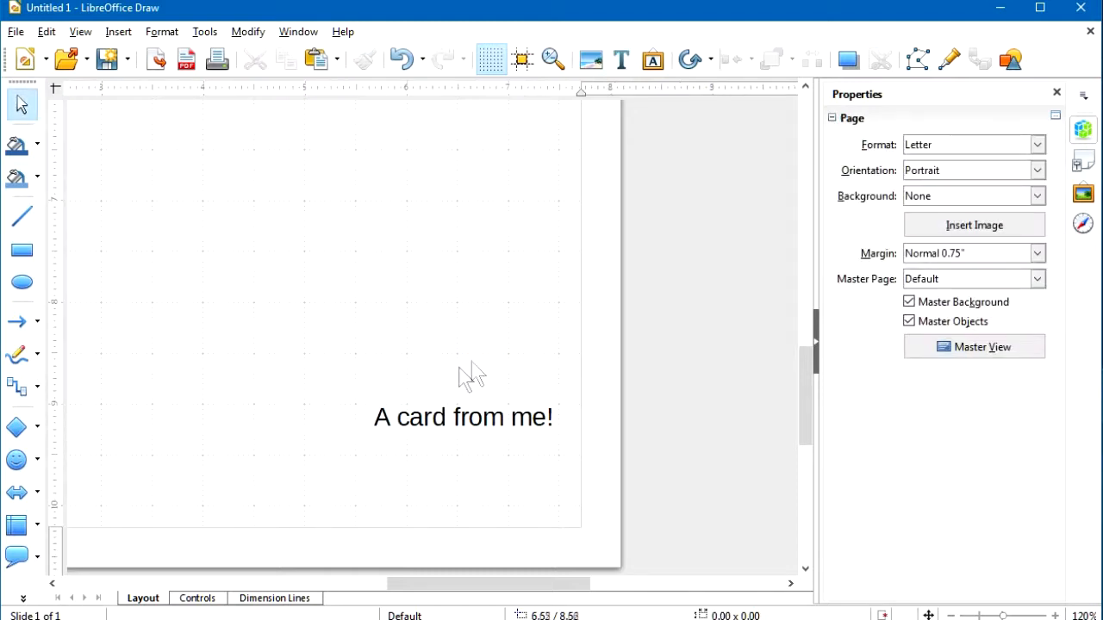
Step: Select all of the card text and switch bold, italic, underline and strikethrough on and off in turn
{"action": "left_click", "coordinate": [428, 417]}
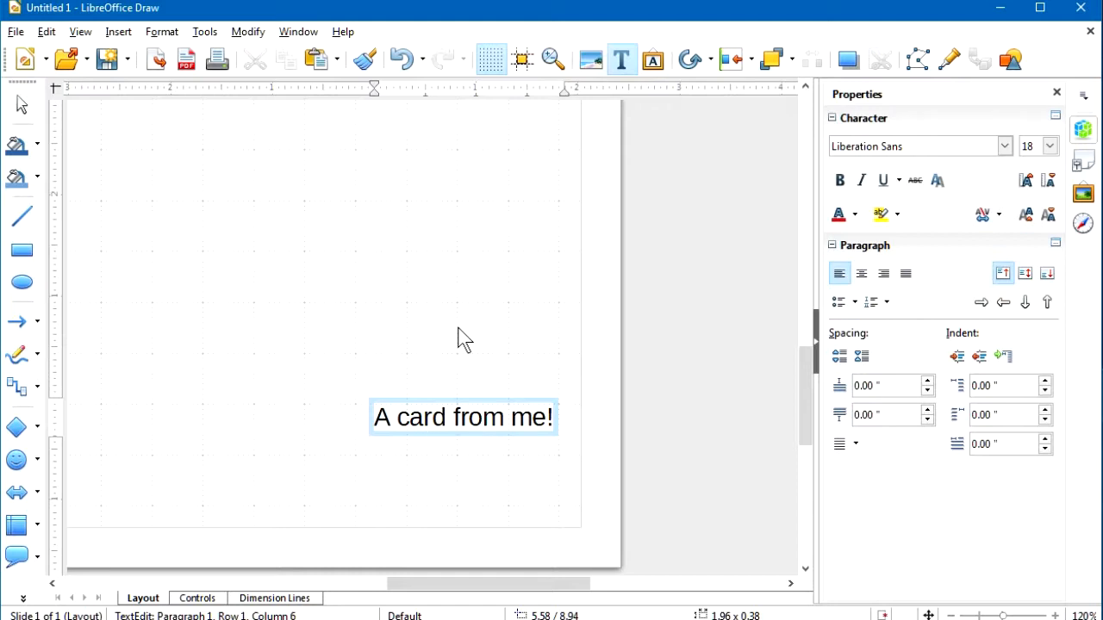
{"action": "key", "text": "ctrl+a"}
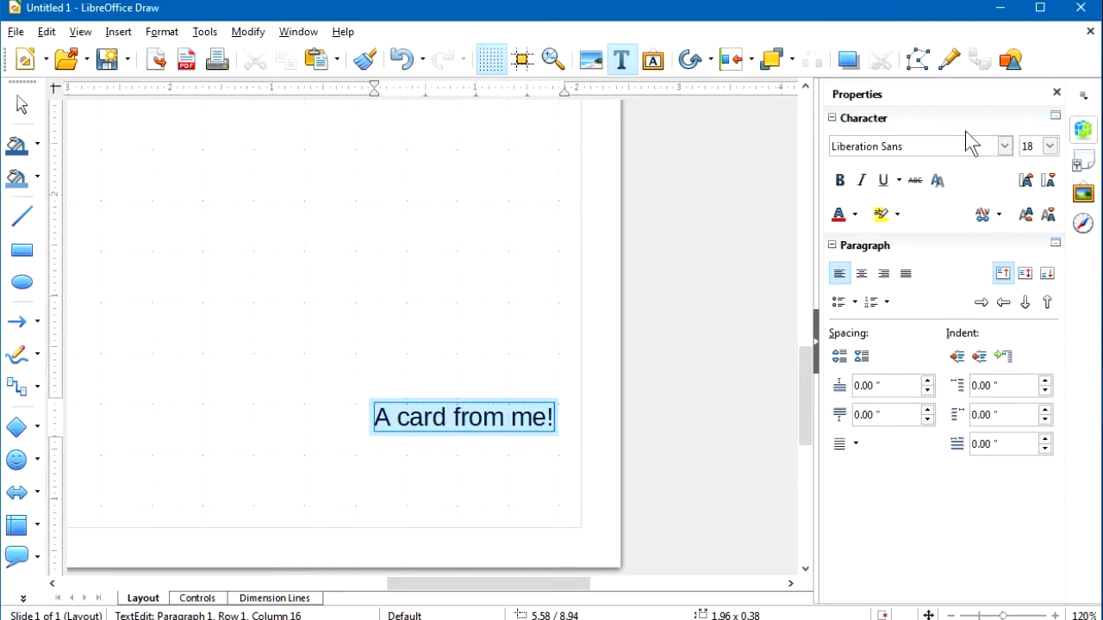
{"action": "left_click", "coordinate": [840, 182]}
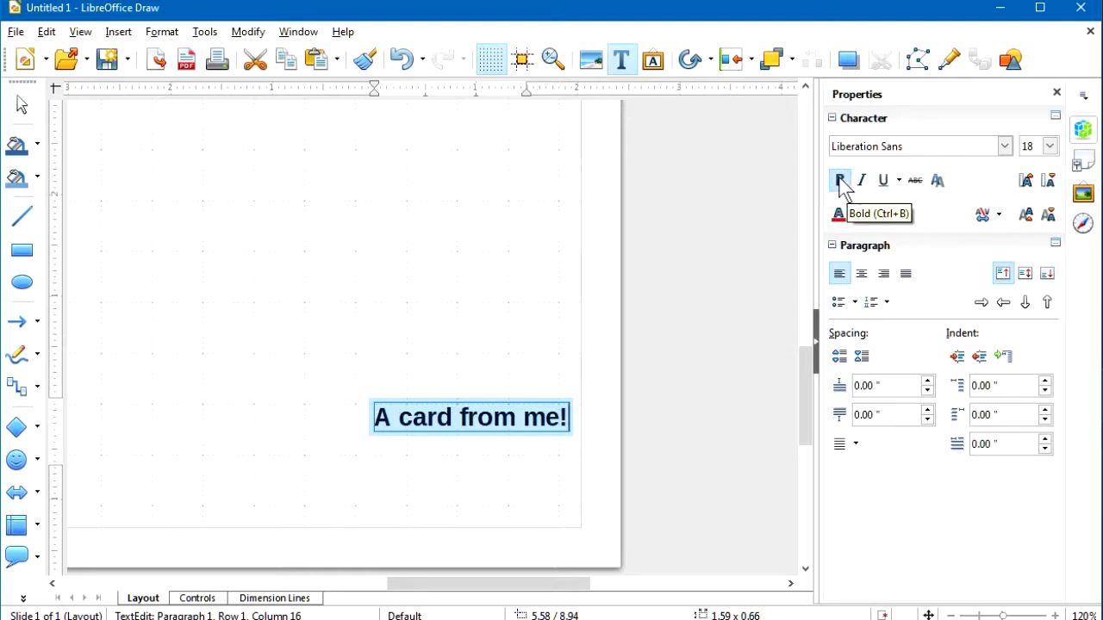
{"action": "left_click", "coordinate": [840, 181]}
{"action": "left_click", "coordinate": [859, 183]}
{"action": "left_click", "coordinate": [860, 181]}
{"action": "left_click", "coordinate": [883, 181]}
{"action": "left_click", "coordinate": [885, 182]}
{"action": "left_click", "coordinate": [915, 181]}
{"action": "left_click", "coordinate": [915, 183]}
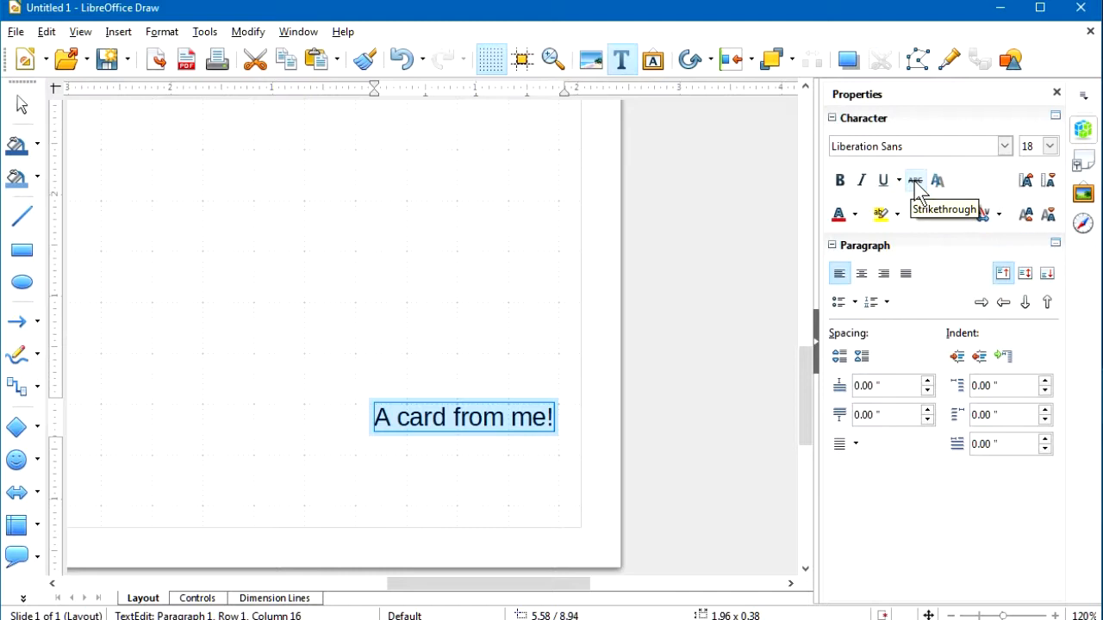
Step: Increase the selected card text's font size to 22 and reduce it back to 18
{"action": "left_click", "coordinate": [1050, 146]}
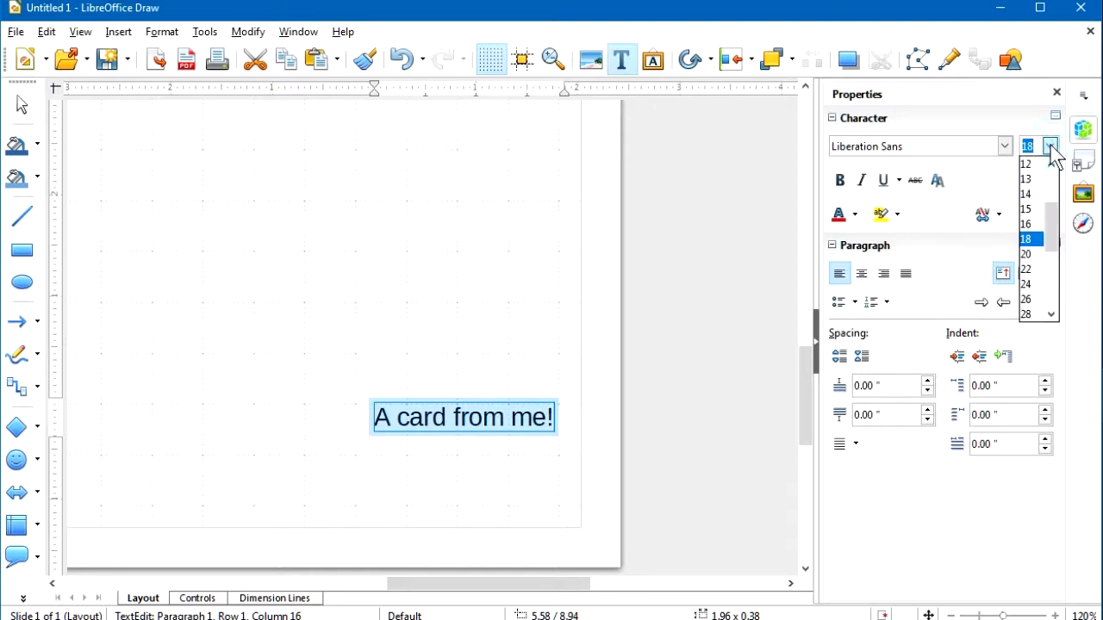
{"action": "left_click", "coordinate": [1027, 112]}
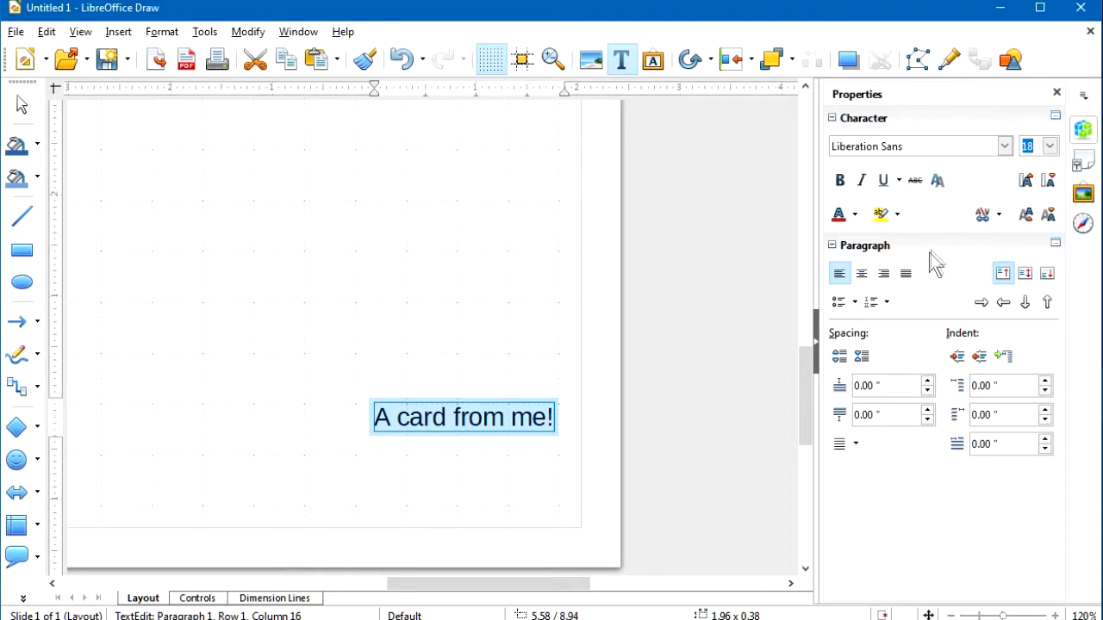
{"action": "left_click", "coordinate": [1025, 183]}
{"action": "left_click", "coordinate": [1025, 182]}
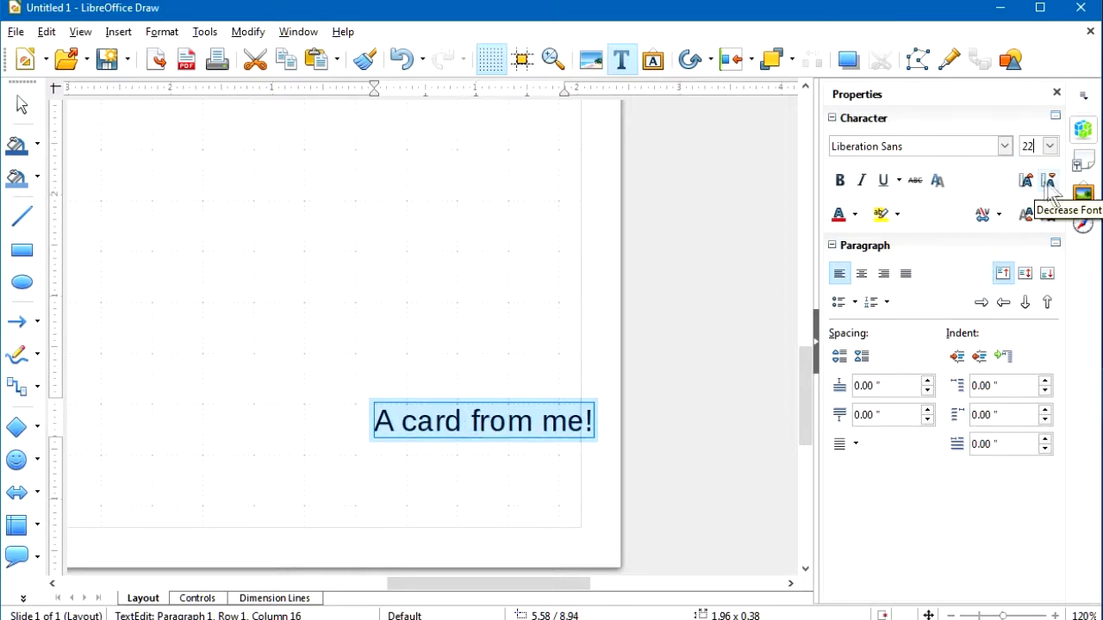
{"action": "left_click", "coordinate": [1048, 182]}
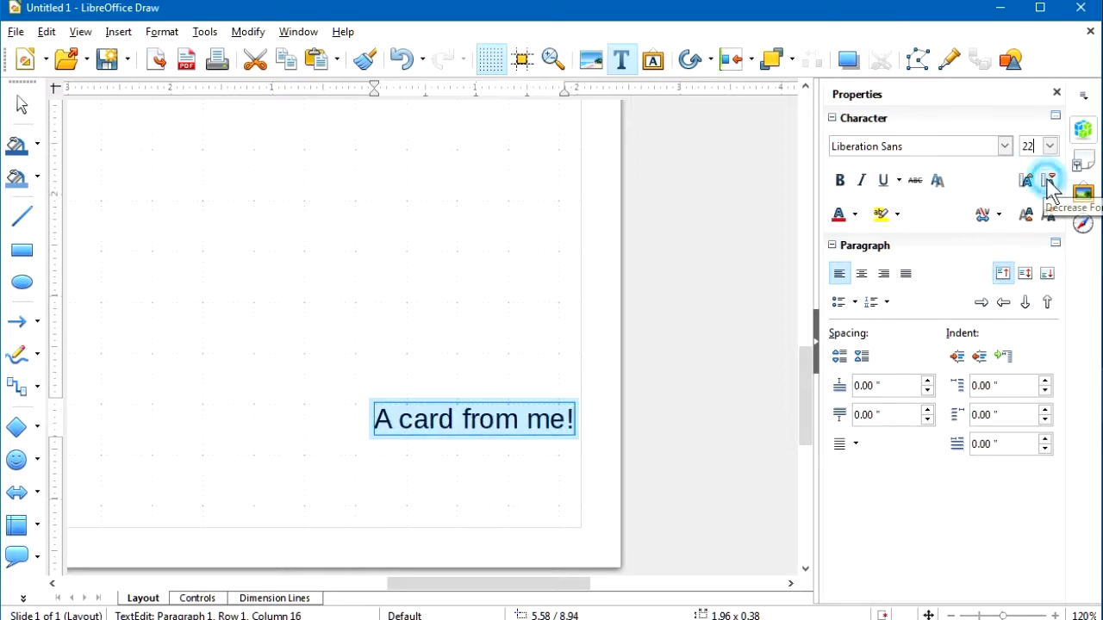
{"action": "left_click", "coordinate": [1048, 182]}
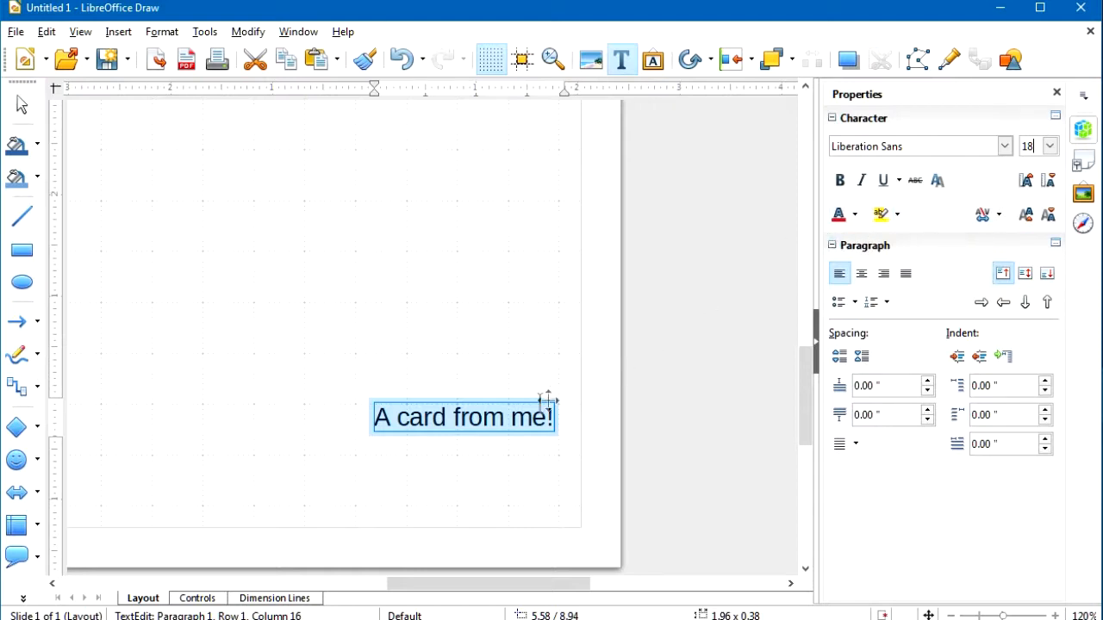
Step: Highlight the word "me" in the card text with pale yellow and finish editing the text
{"action": "double_click", "coordinate": [524, 414]}
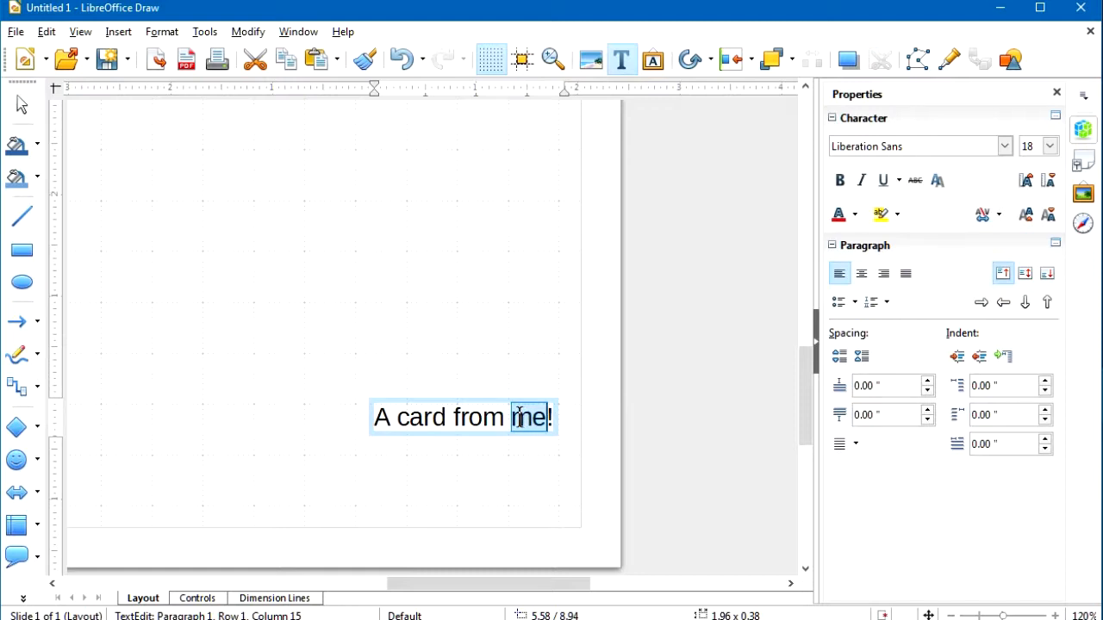
{"action": "left_click", "coordinate": [896, 215]}
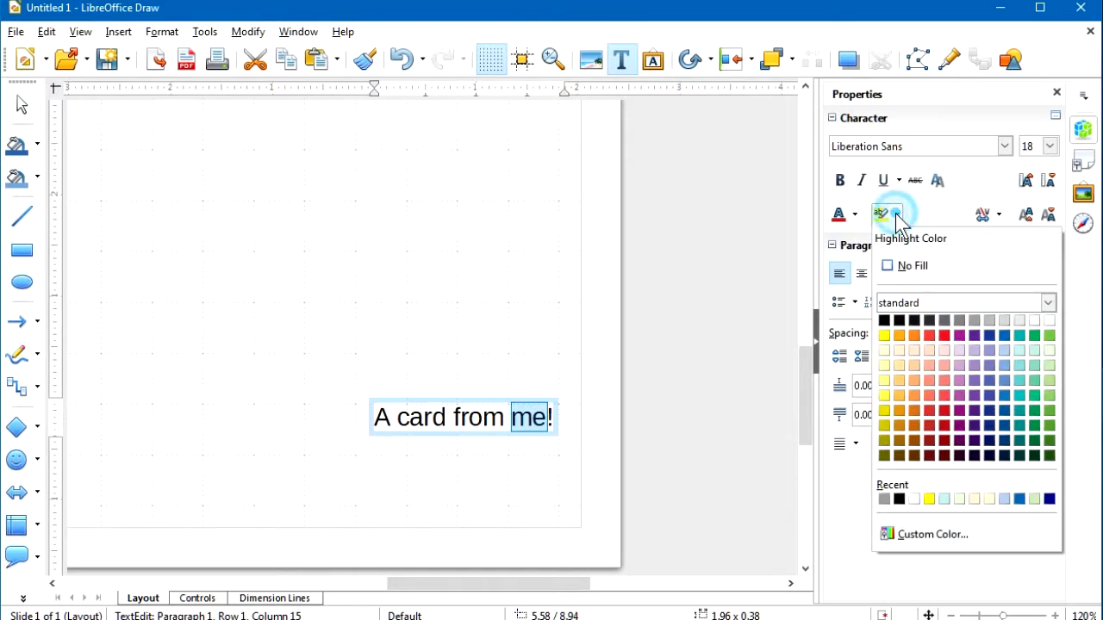
{"action": "left_click", "coordinate": [883, 364]}
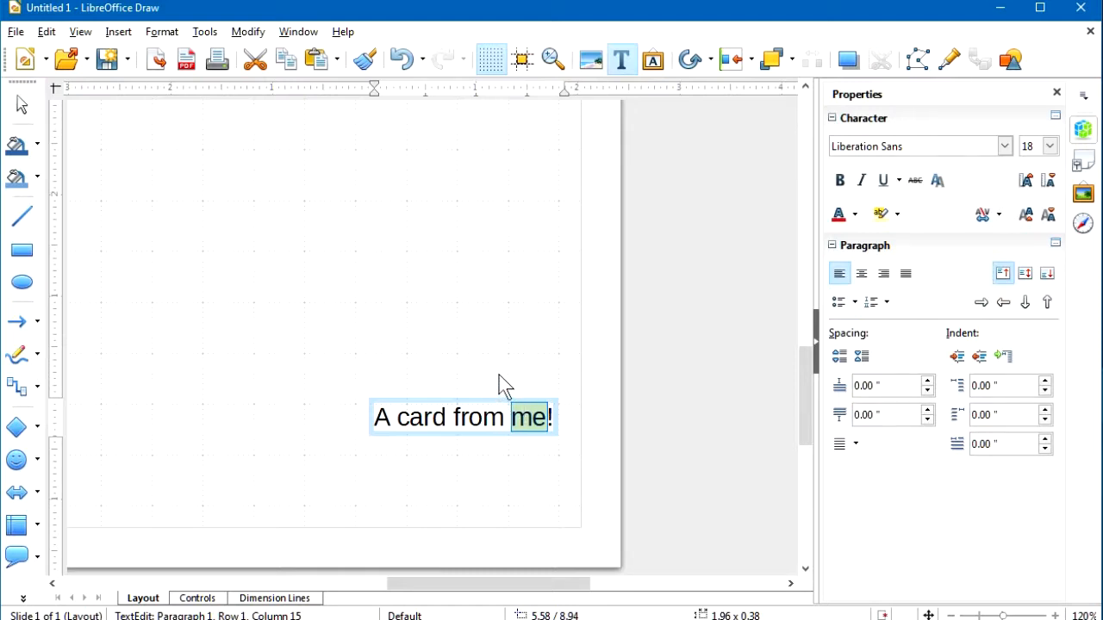
{"action": "left_click", "coordinate": [603, 372]}
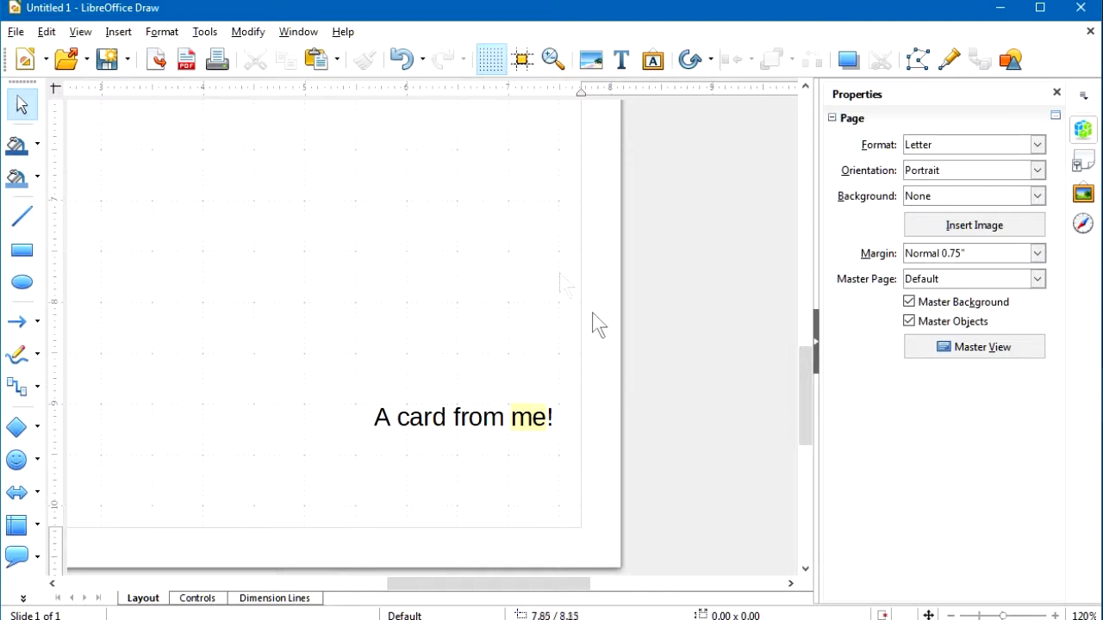
Step: Undo the yellow highlight on "me" and move the card text frame to about X 5.46", Y 9.29"
{"action": "left_click", "coordinate": [410, 67]}
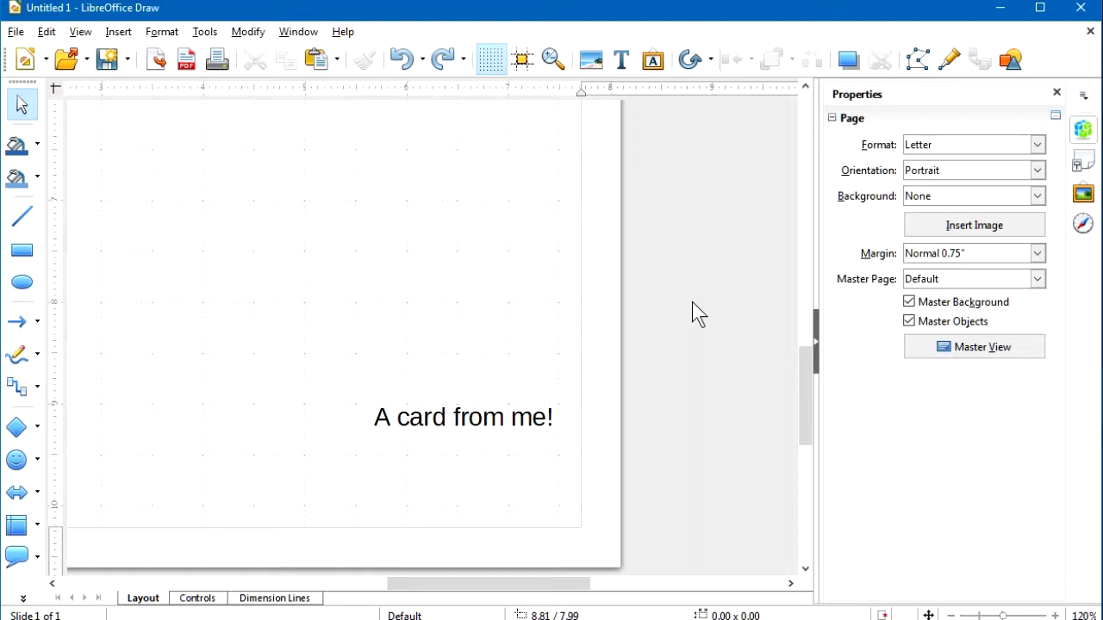
{"action": "left_click", "coordinate": [502, 403]}
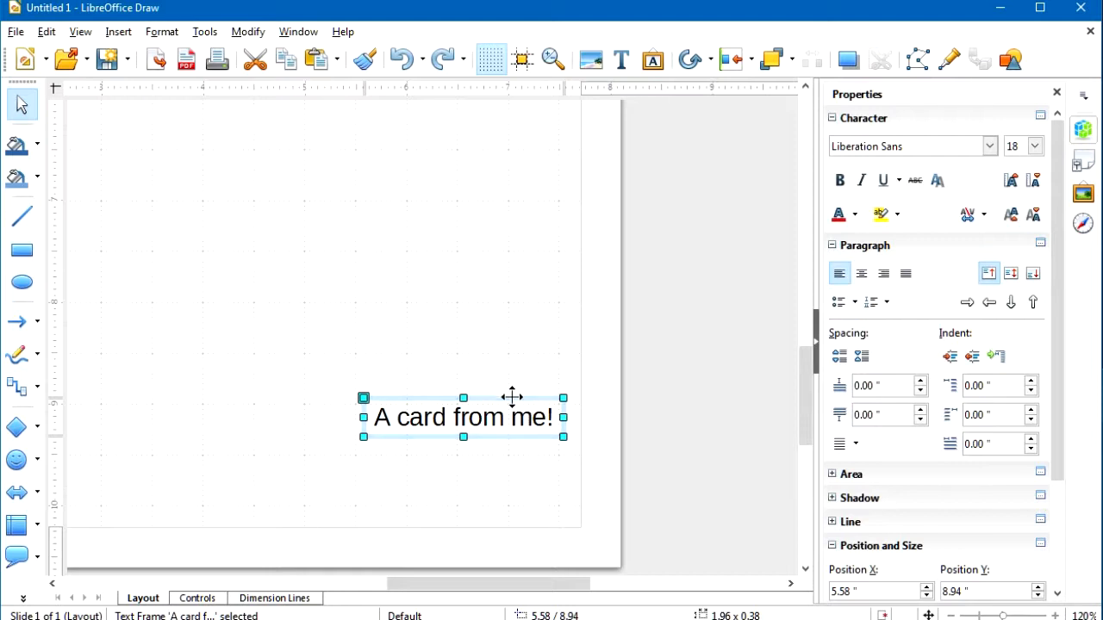
{"action": "left_click_drag", "start_coordinate": [512, 397], "coordinate": [512, 397]}
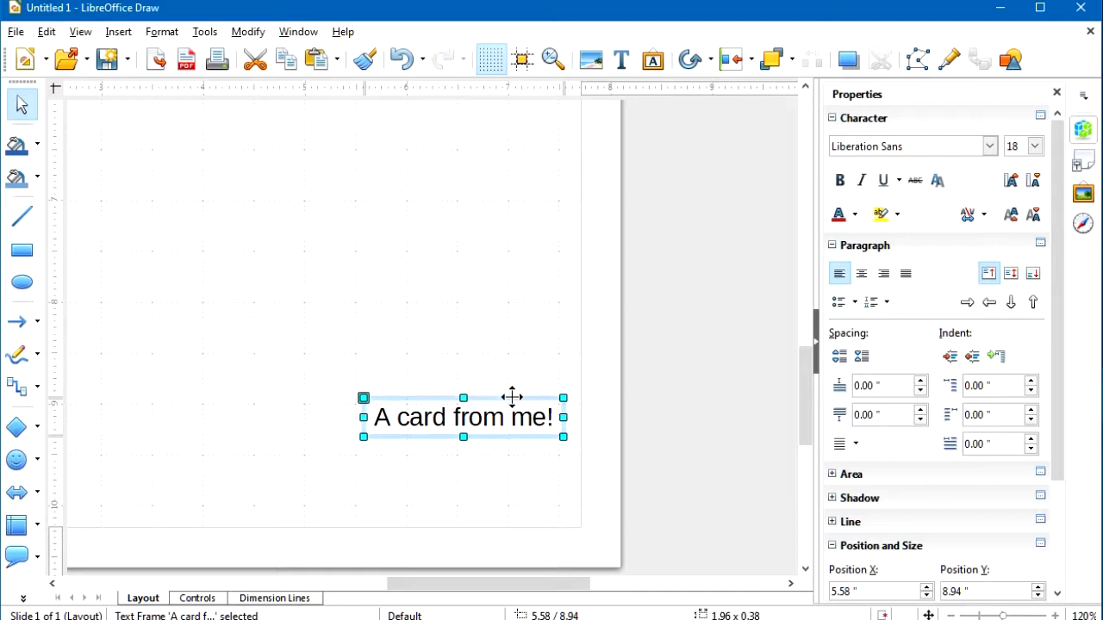
{"action": "left_click", "coordinate": [512, 397]}
{"action": "left_click_drag", "start_coordinate": [512, 397], "coordinate": [509, 372]}
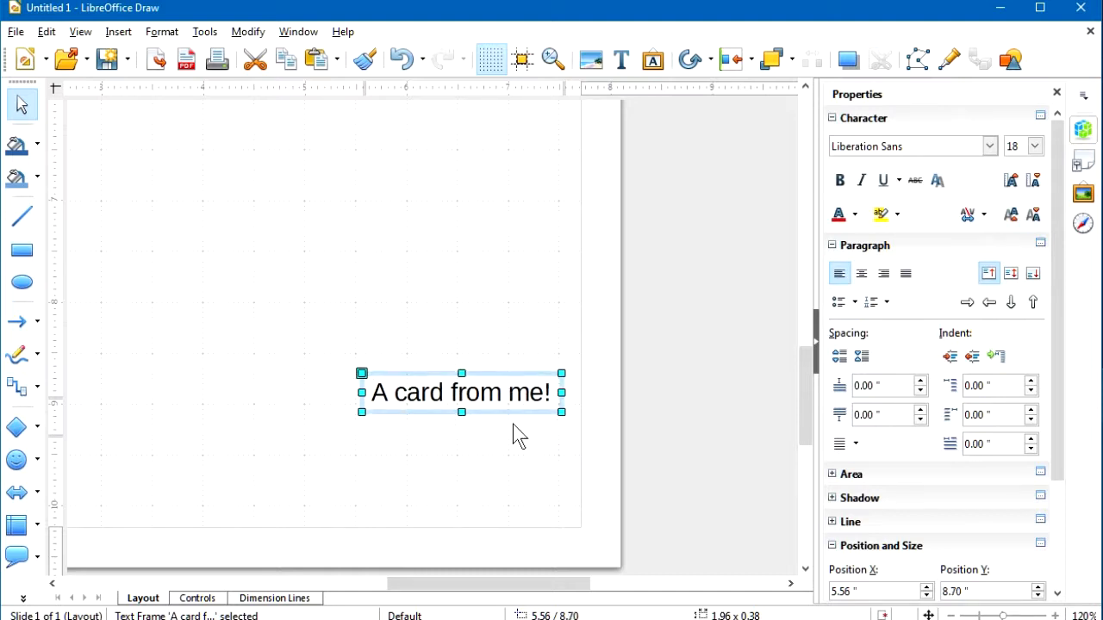
{"action": "left_click", "coordinate": [510, 412]}
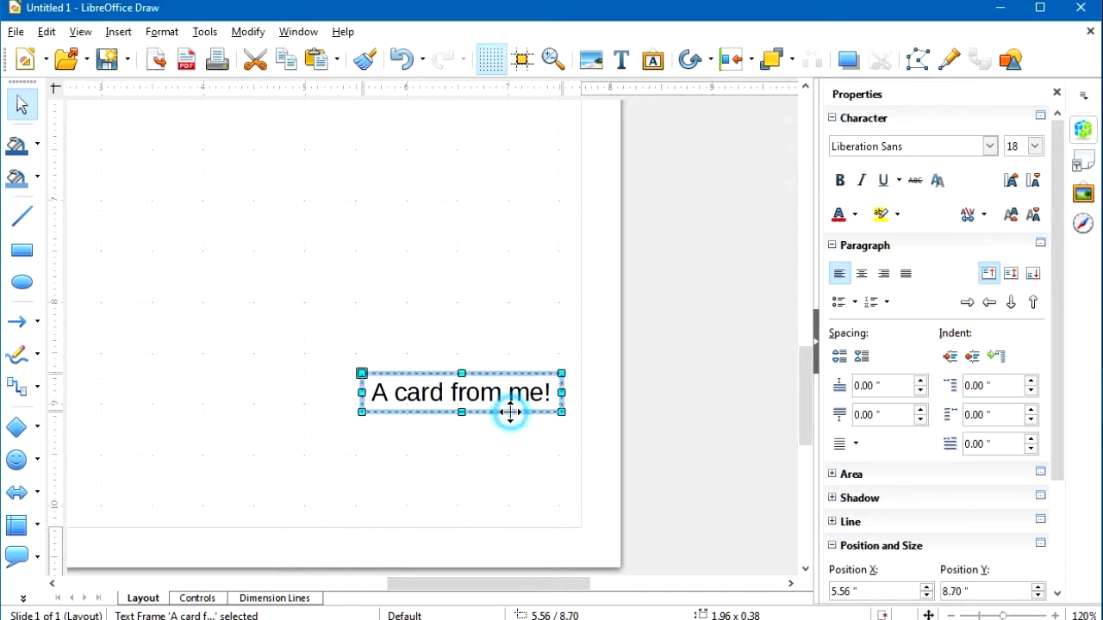
{"action": "left_click_drag", "start_coordinate": [514, 431], "coordinate": [499, 473]}
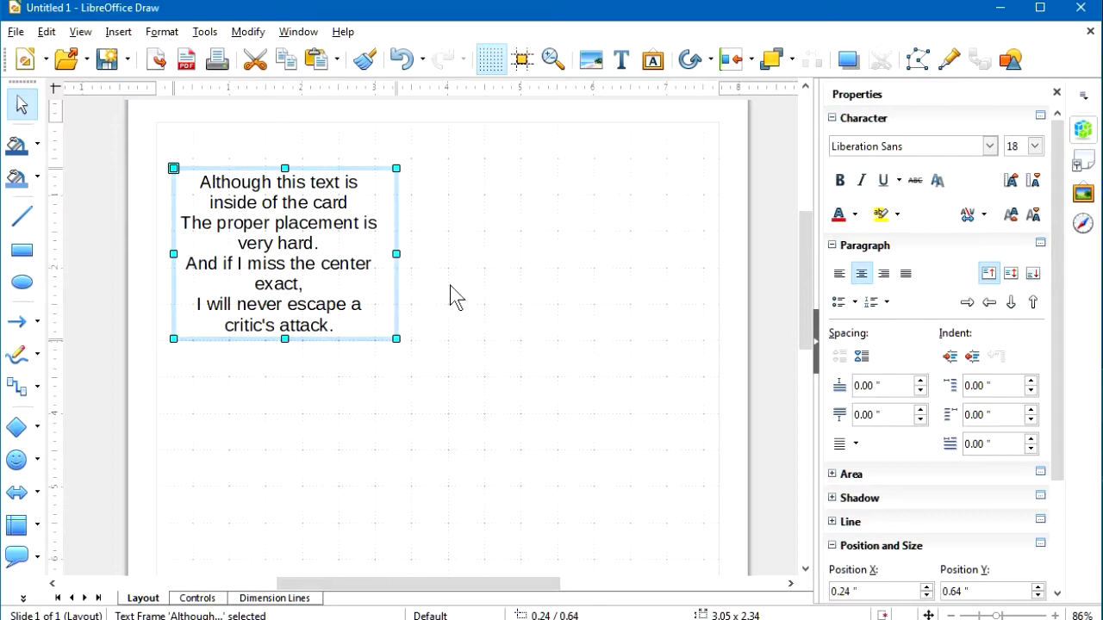
Step: Try selecting the word "card" and the whole first paragraph in the inside verse, ending with its text frame selected
{"action": "left_click", "coordinate": [526, 272]}
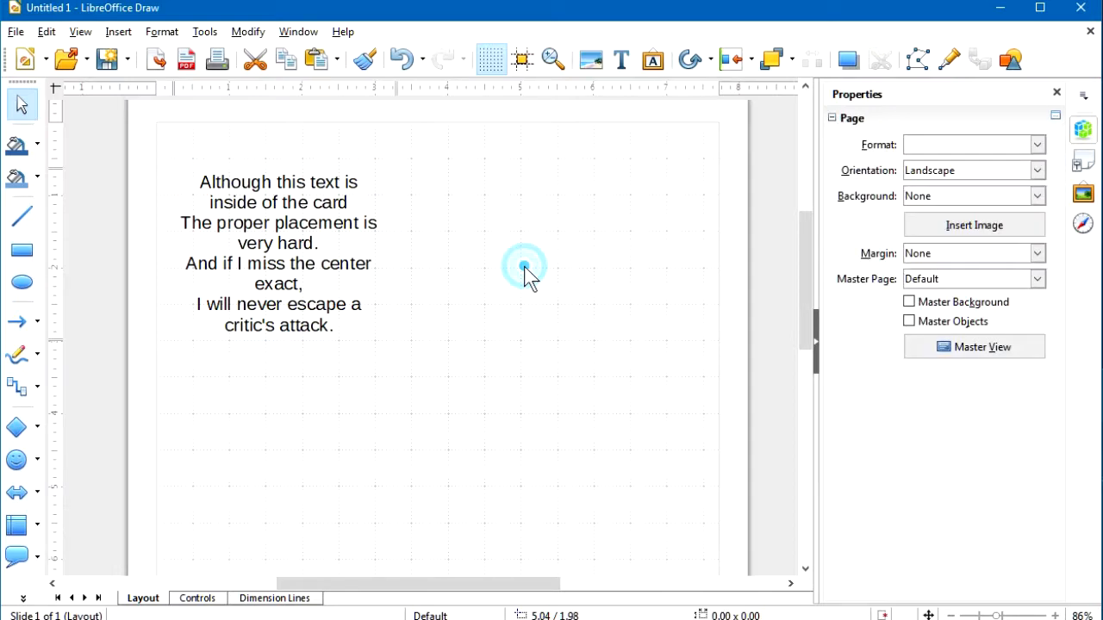
{"action": "left_click", "coordinate": [302, 181]}
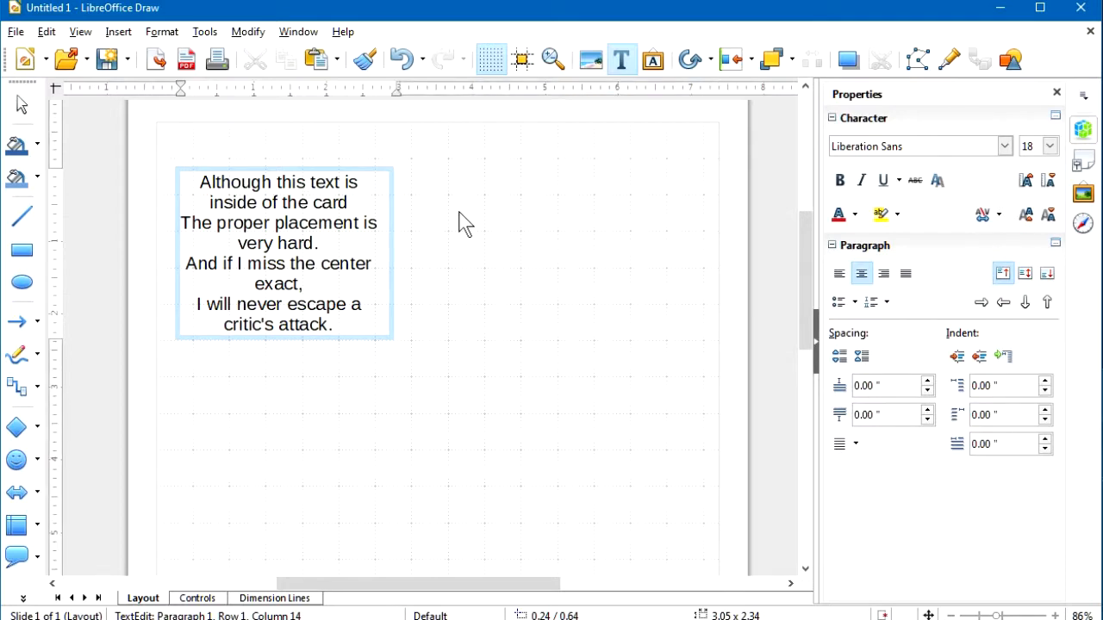
{"action": "double_click", "coordinate": [324, 204]}
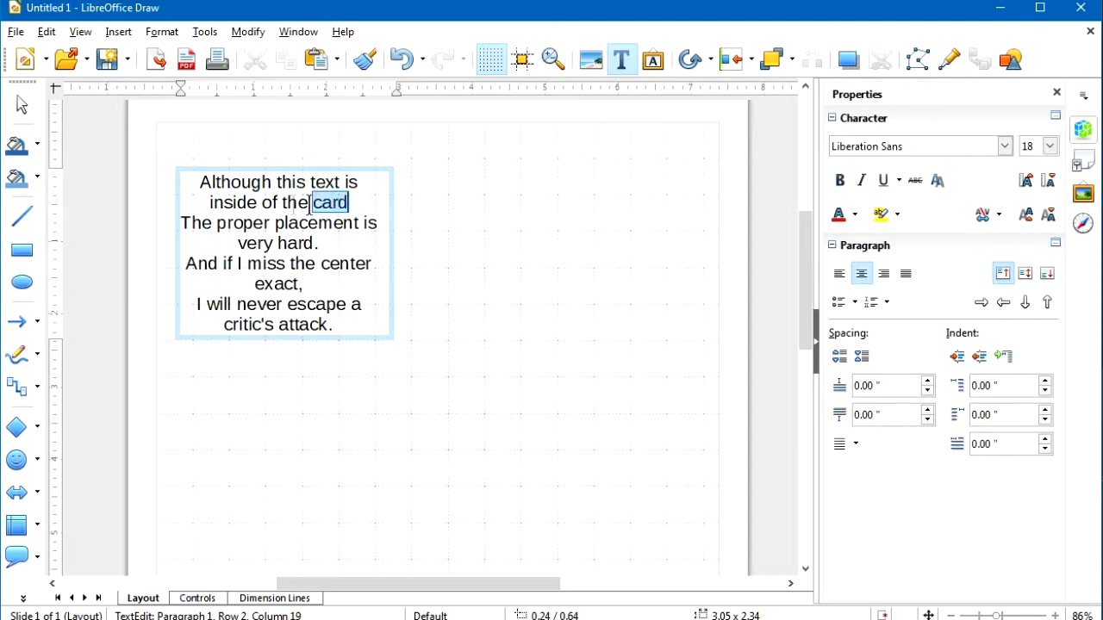
{"action": "triple_click", "coordinate": [273, 204]}
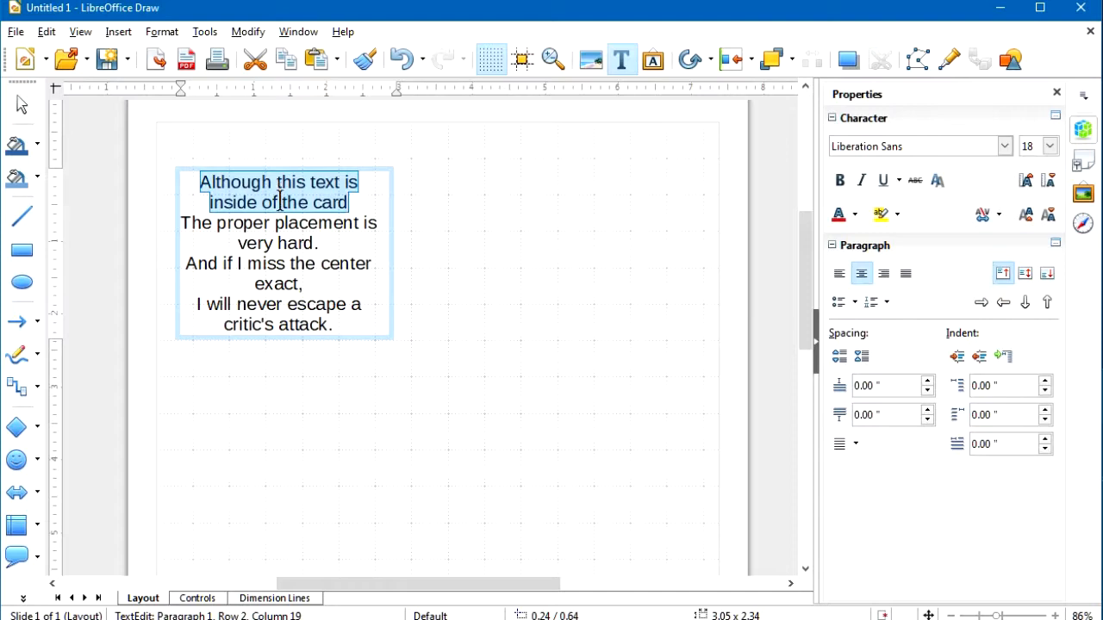
{"action": "left_click", "coordinate": [374, 168]}
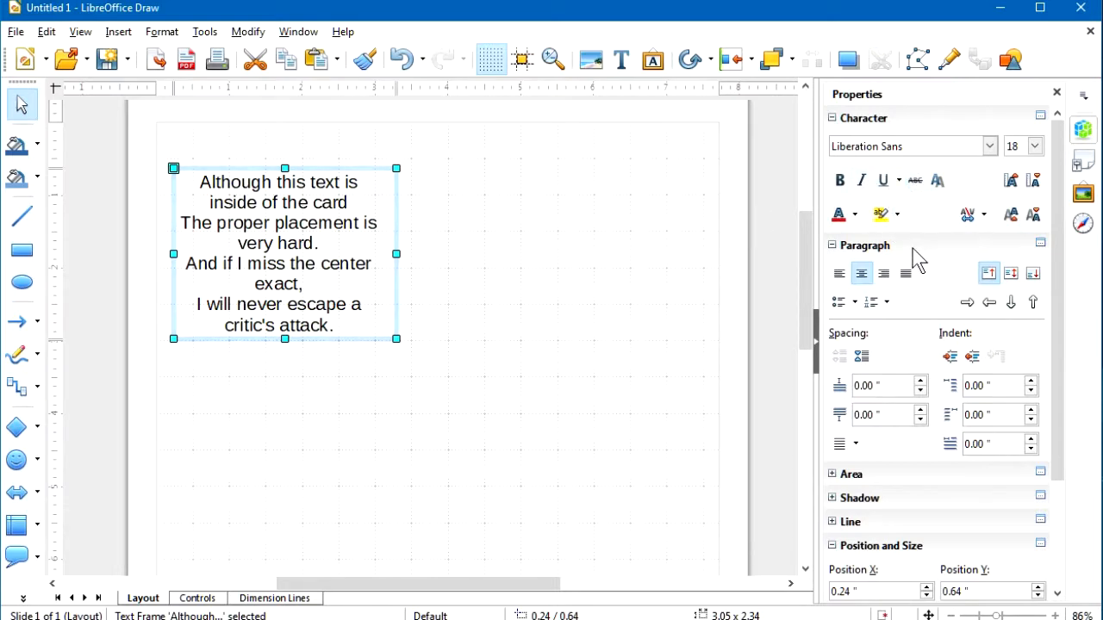
Step: Look through the verse frame's Area and Position and Size properties, leaving Position and Size expanded
{"action": "left_click_drag", "start_coordinate": [1054, 259], "coordinate": [1071, 400]}
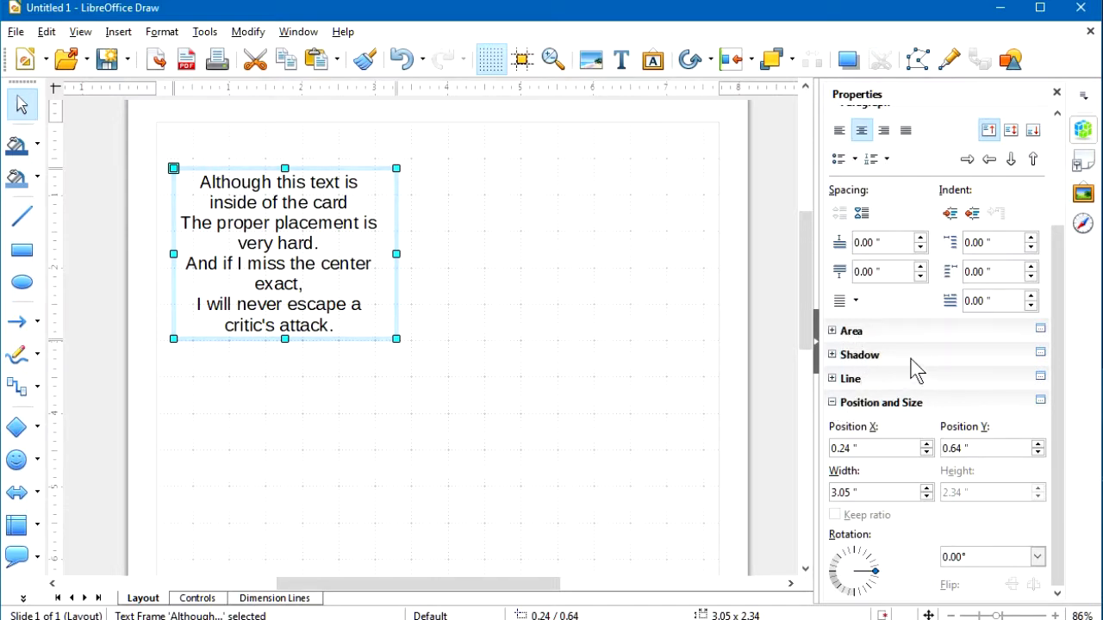
{"action": "left_click", "coordinate": [832, 331]}
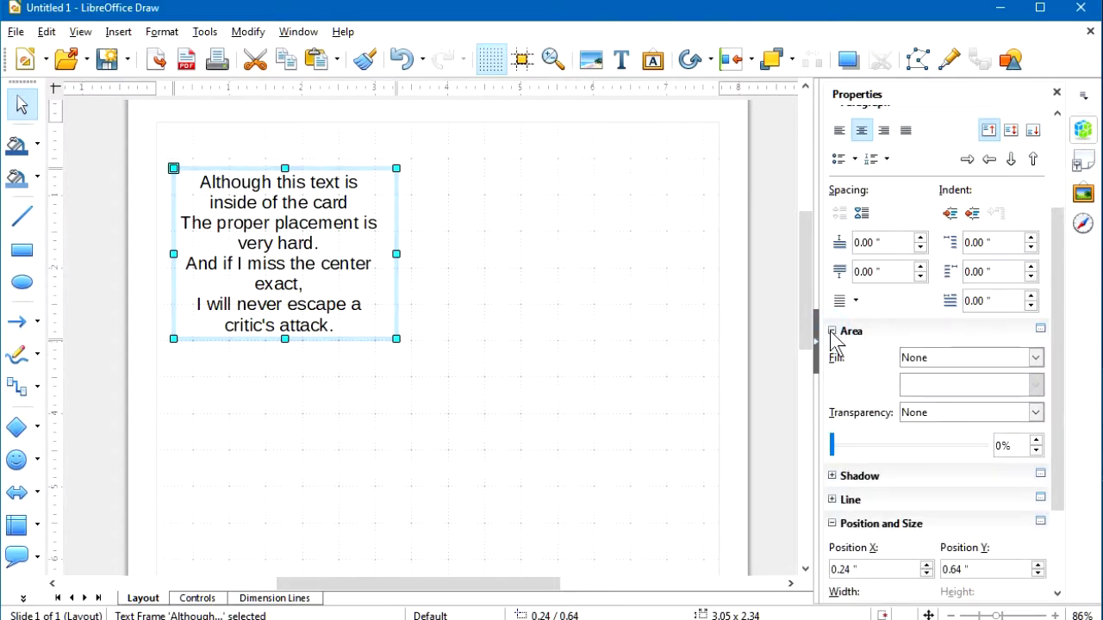
{"action": "left_click", "coordinate": [834, 332]}
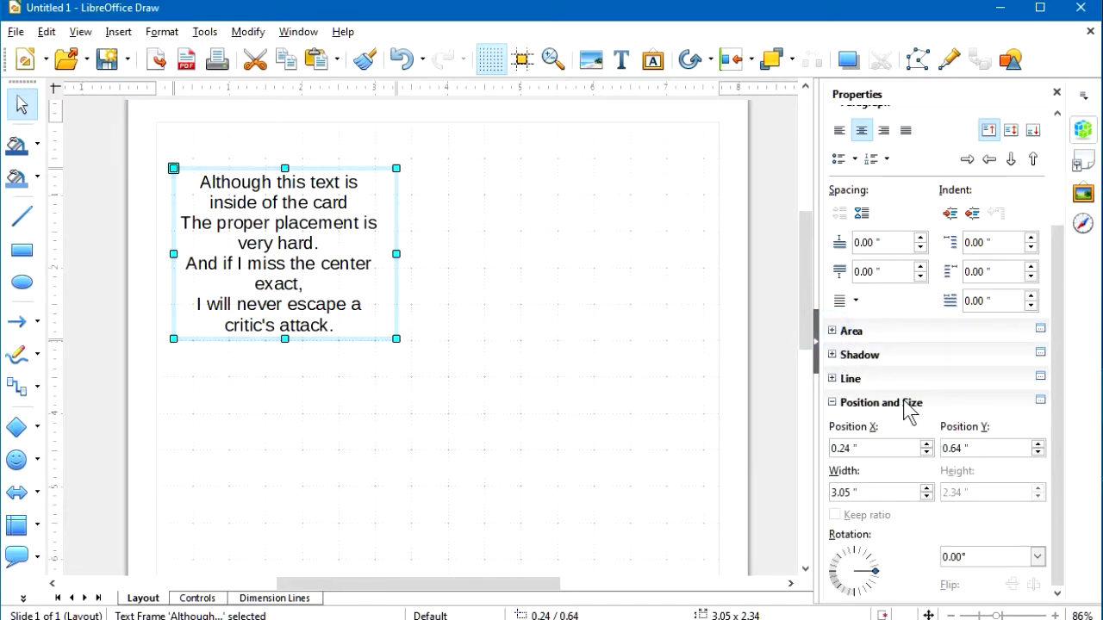
{"action": "left_click", "coordinate": [832, 402]}
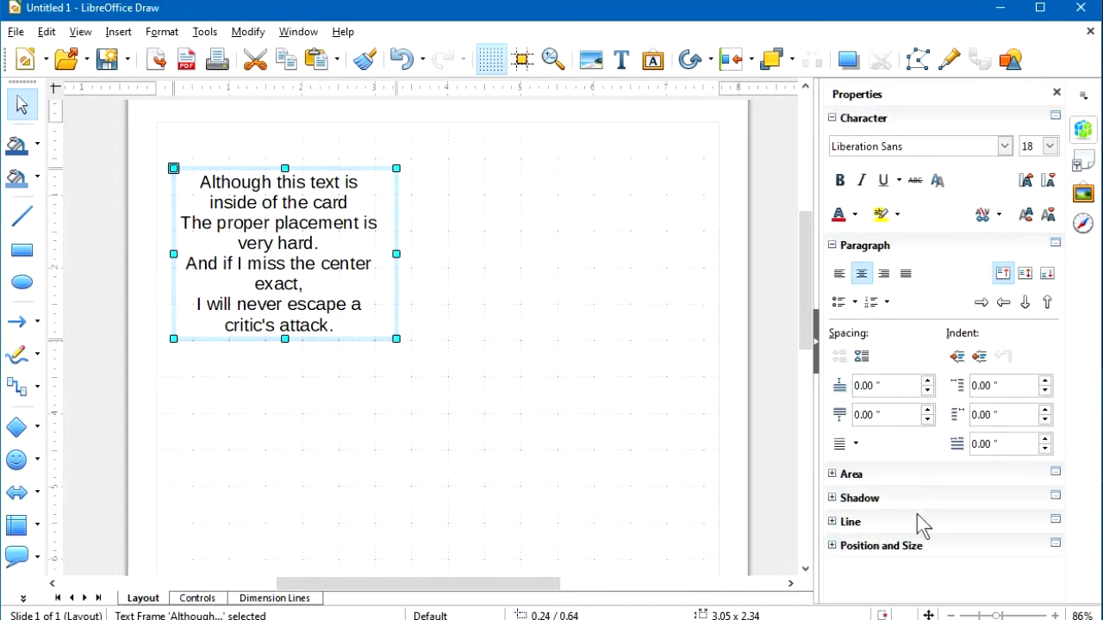
{"action": "left_click", "coordinate": [833, 546]}
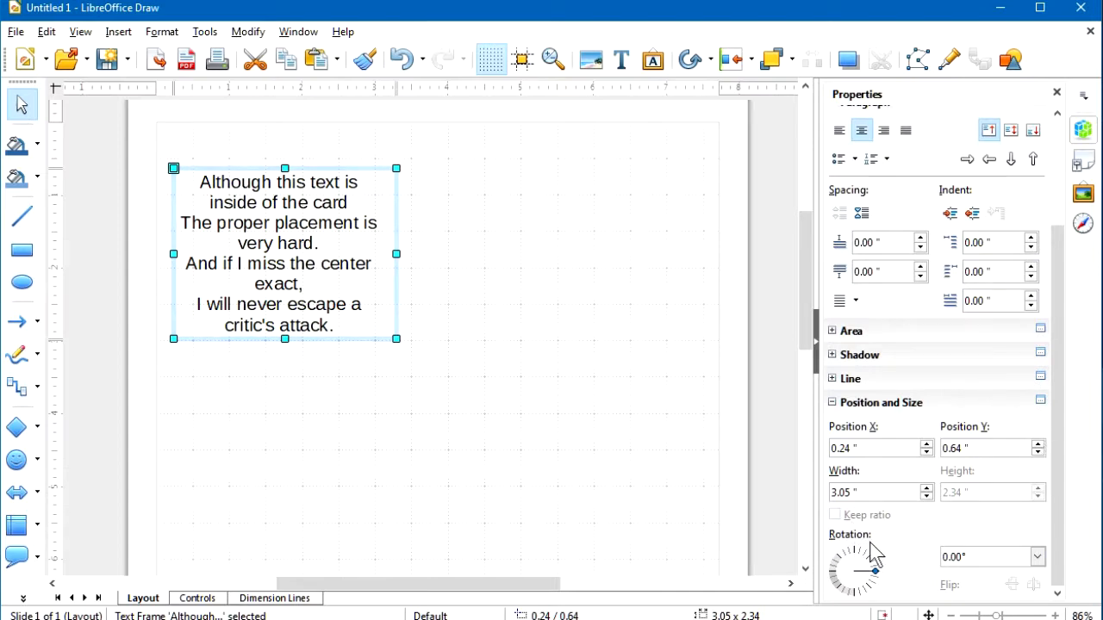
Step: Rotate the verse text frame freehand to try different angles, and set its rotation to exactly 180°
{"action": "mouse_move", "coordinate": [873, 575]}
{"action": "left_mouse_down"}
{"action": "mouse_move", "coordinate": [866, 566]}
{"action": "mouse_move", "coordinate": [872, 580]}
{"action": "mouse_move", "coordinate": [876, 568]}
{"action": "left_mouse_up"}
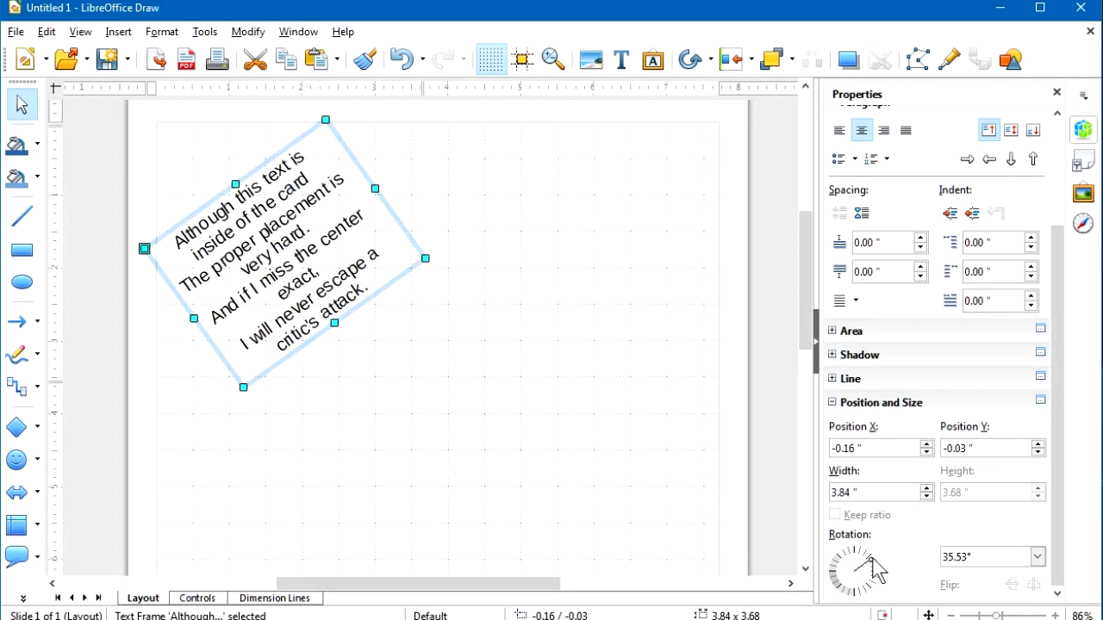
{"action": "mouse_move", "coordinate": [874, 568]}
{"action": "left_mouse_down"}
{"action": "mouse_move", "coordinate": [881, 586]}
{"action": "mouse_move", "coordinate": [875, 561]}
{"action": "left_mouse_up"}
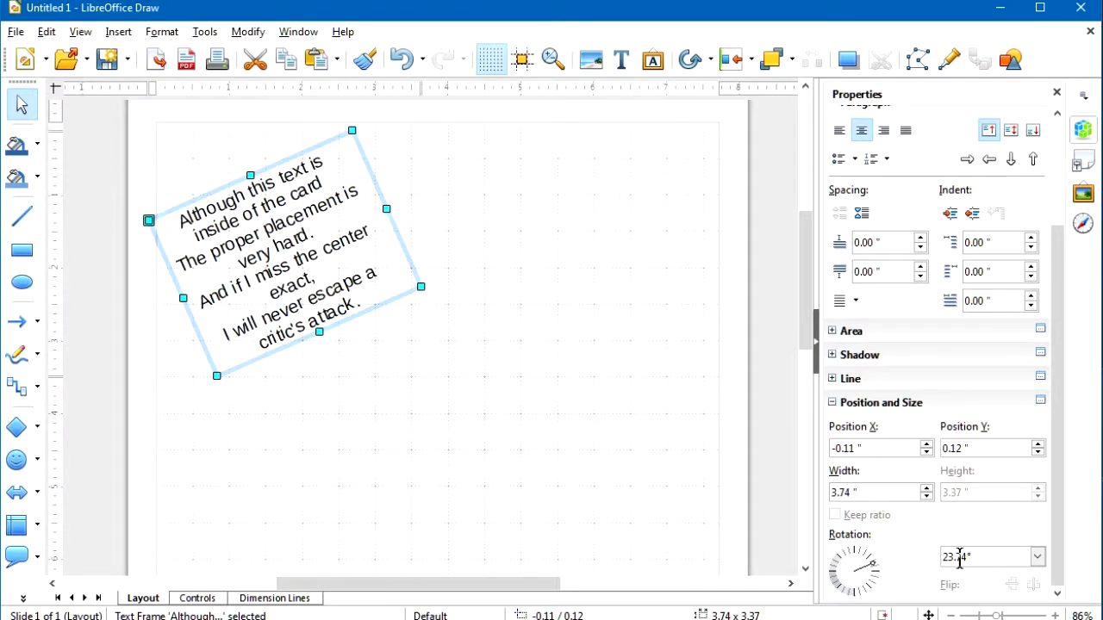
{"action": "left_click_drag", "start_coordinate": [979, 558], "coordinate": [935, 559]}
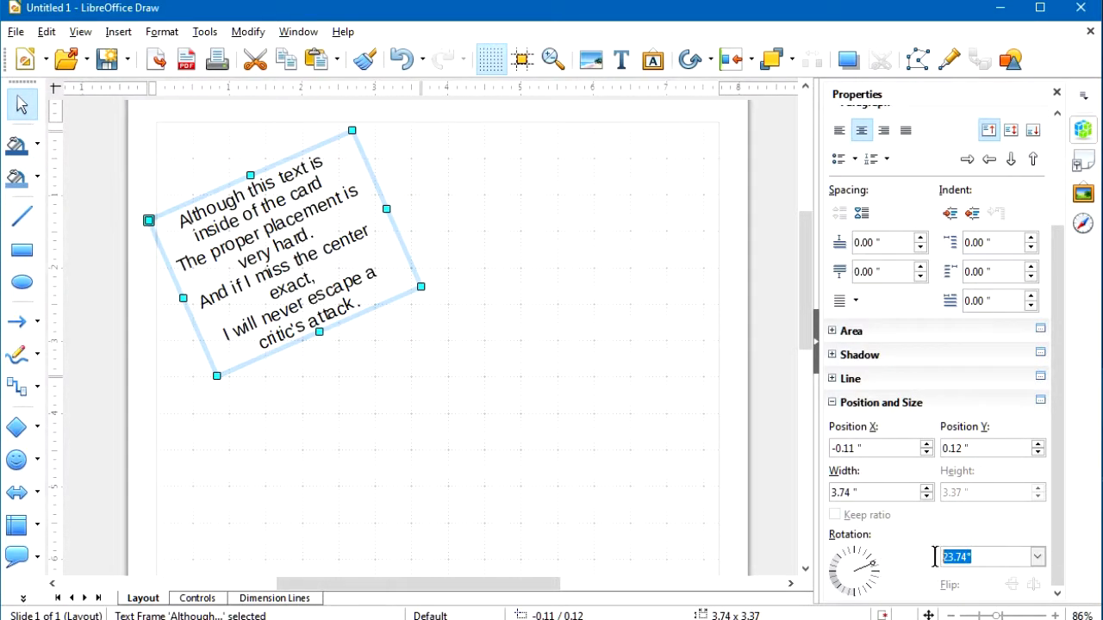
{"action": "type", "text": "180"}
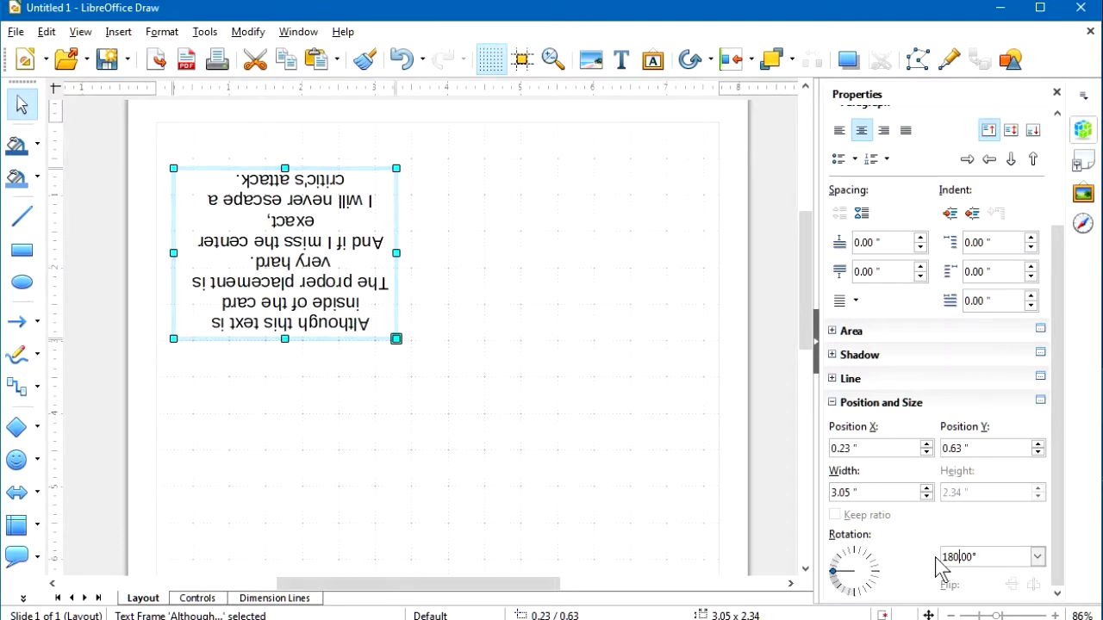
{"action": "key", "text": "Tab"}
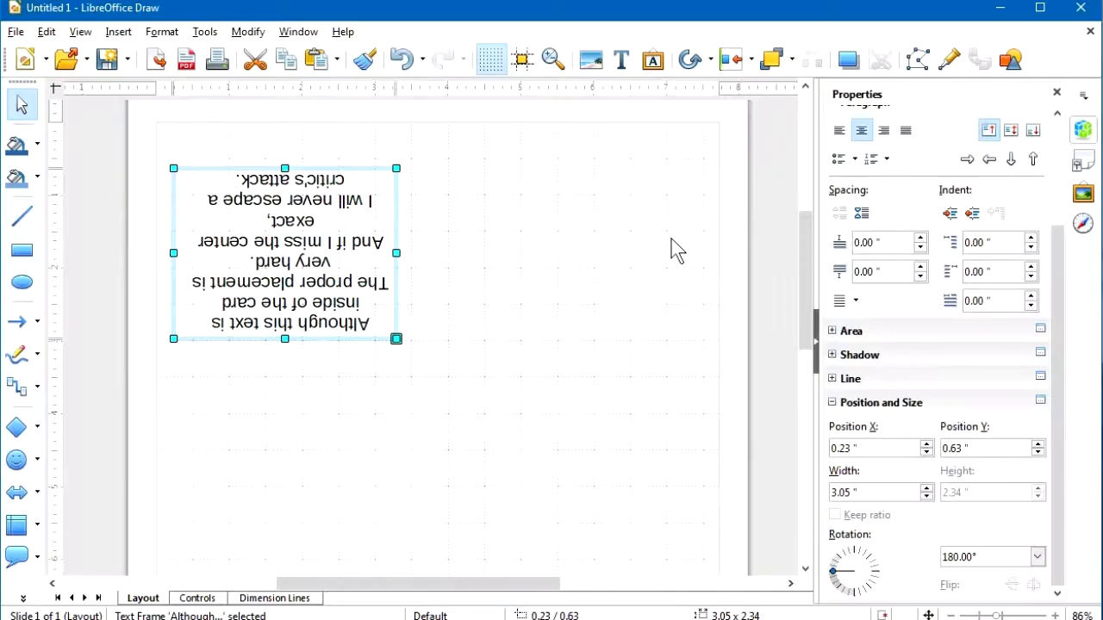
Step: Draw a smiley face about 1.36" wide and 1.13" high near the page's lower-left corner, level with the card text
{"action": "left_click_drag", "start_coordinate": [801, 232], "coordinate": [799, 338]}
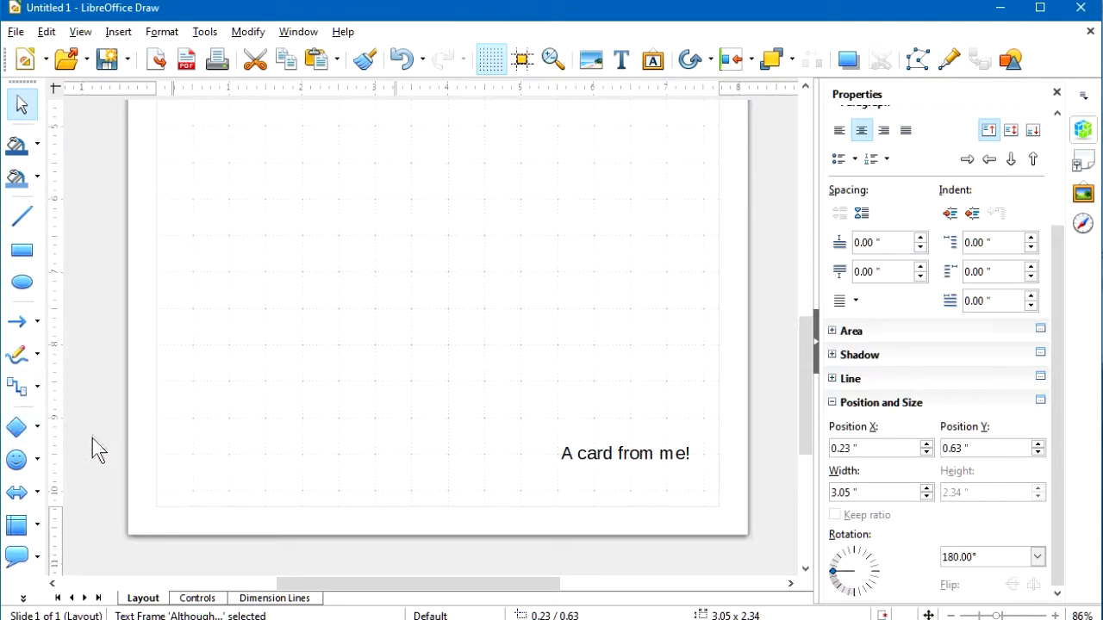
{"action": "left_click", "coordinate": [38, 462]}
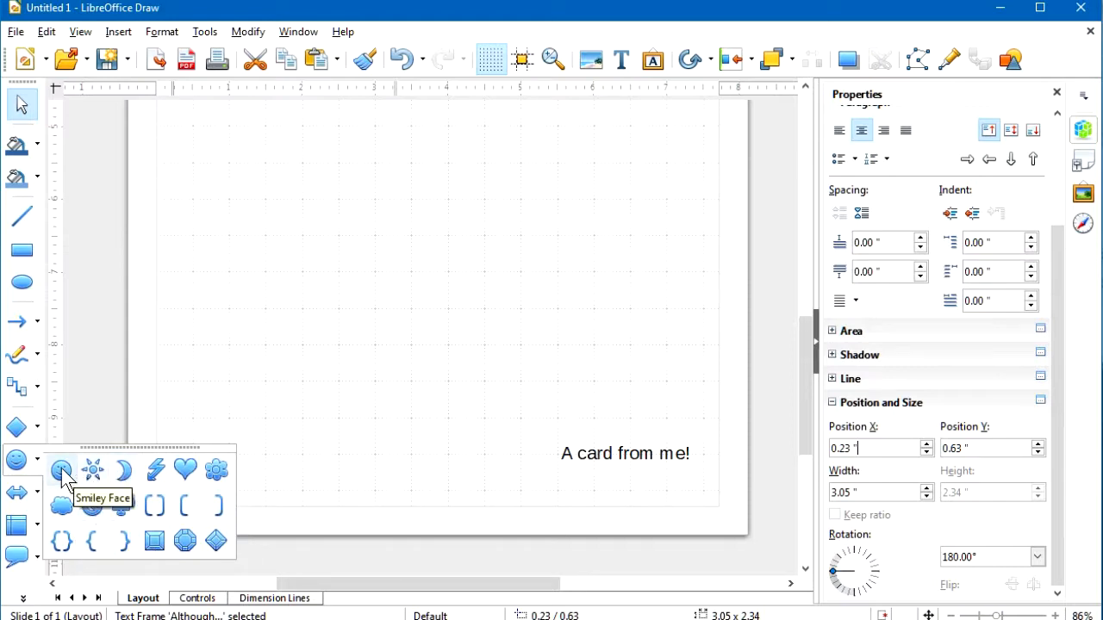
{"action": "left_click", "coordinate": [62, 471]}
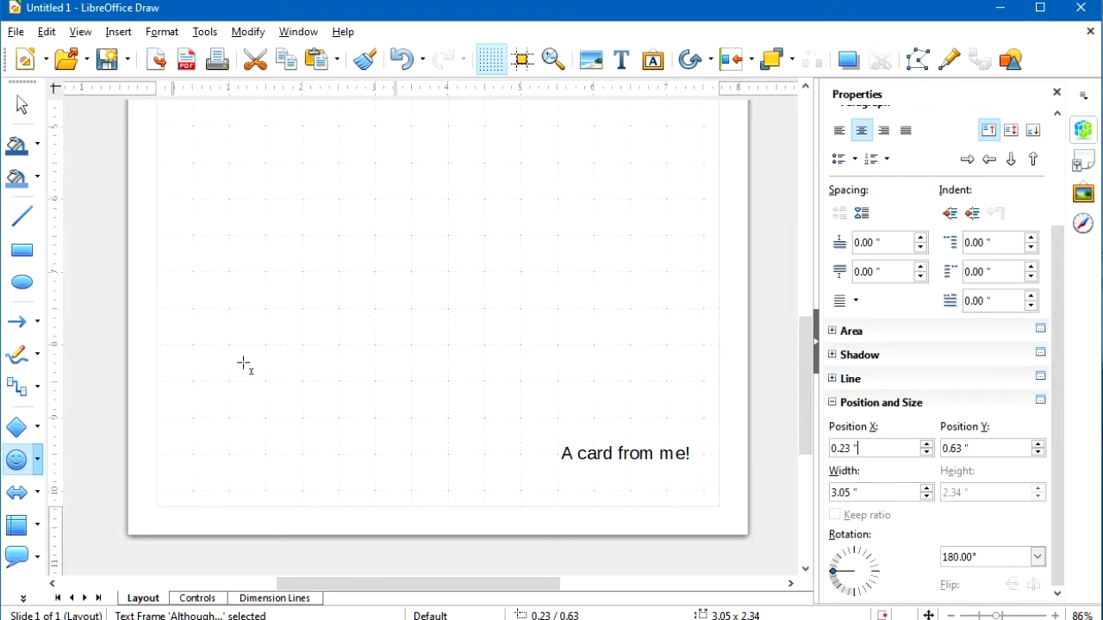
{"action": "left_click_drag", "start_coordinate": [243, 363], "coordinate": [340, 445]}
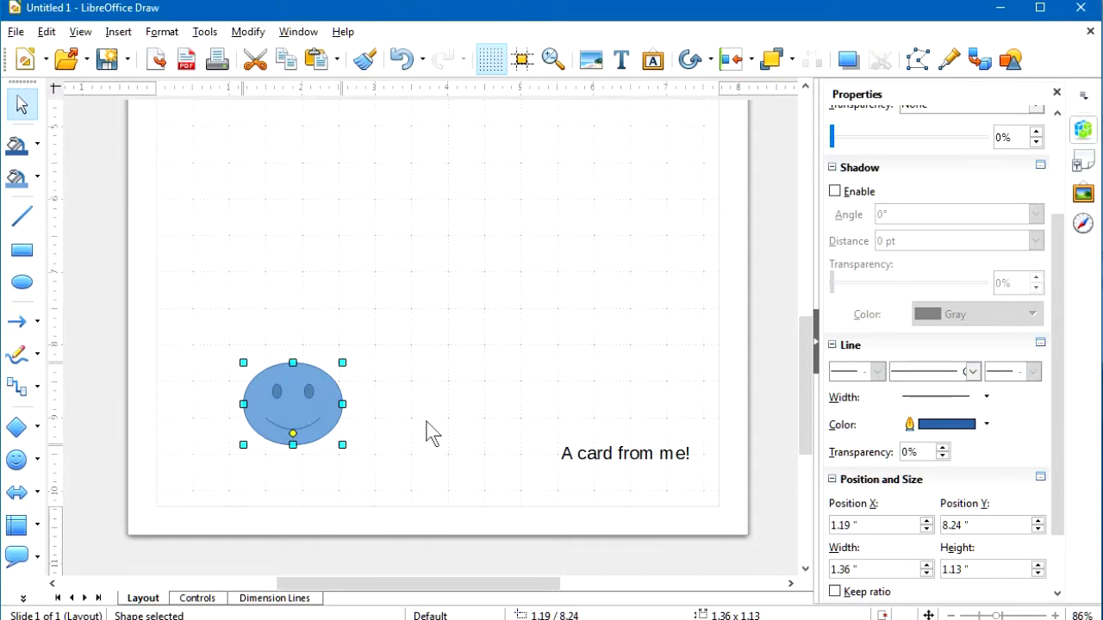
Step: Try deselecting the smiley face, selecting it again, and selecting the "A card from me!" text frame instead
{"action": "left_click", "coordinate": [470, 315]}
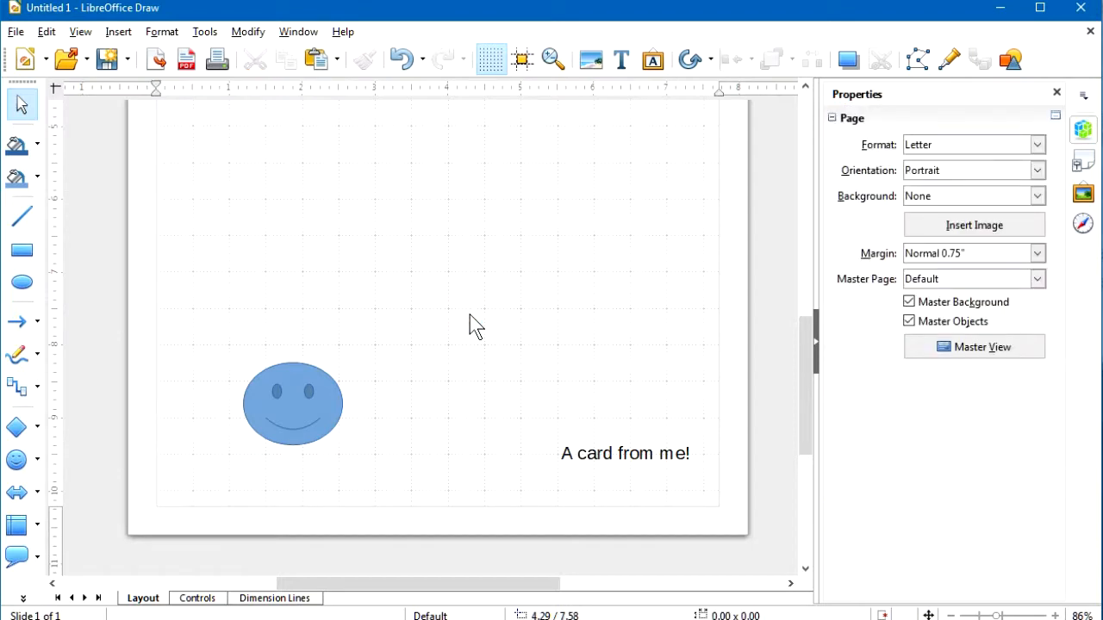
{"action": "left_click", "coordinate": [436, 388]}
{"action": "left_click", "coordinate": [308, 410]}
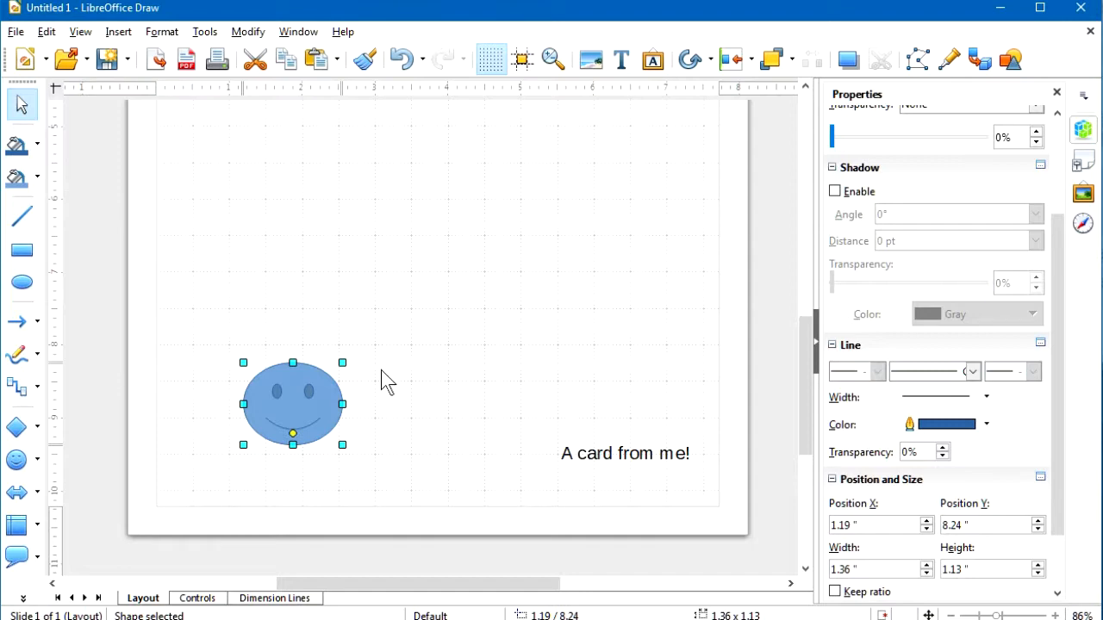
{"action": "left_click", "coordinate": [586, 444]}
{"action": "key", "text": "Escape"}
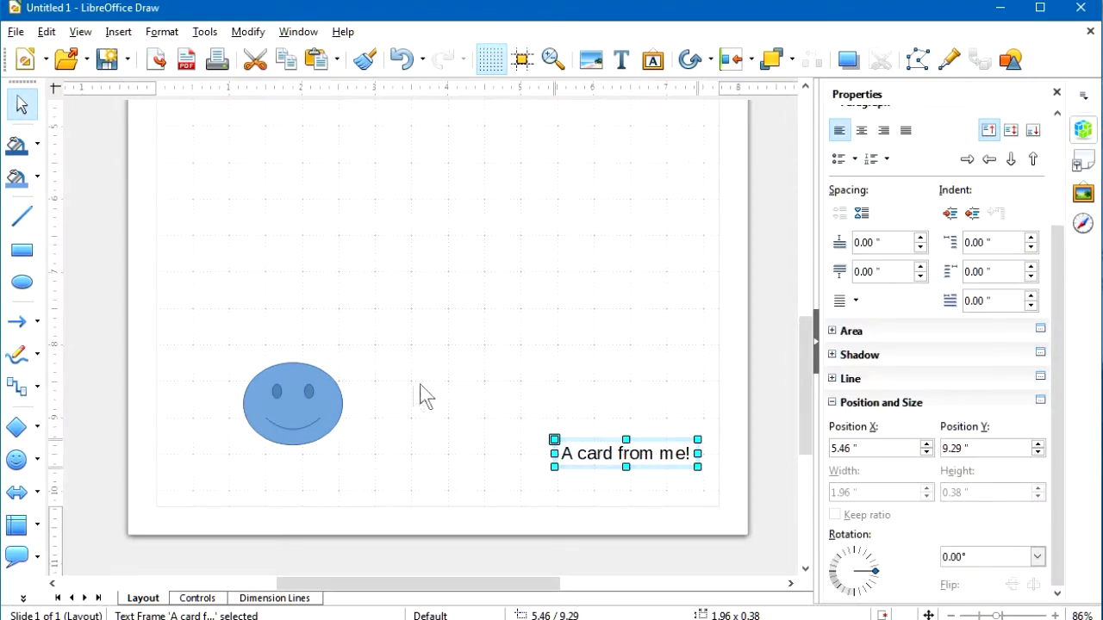
Step: Try stretching the smiley face to about 2.60" wide and to about 1.61" by 2.45", undoing each resize
{"action": "left_click", "coordinate": [291, 407]}
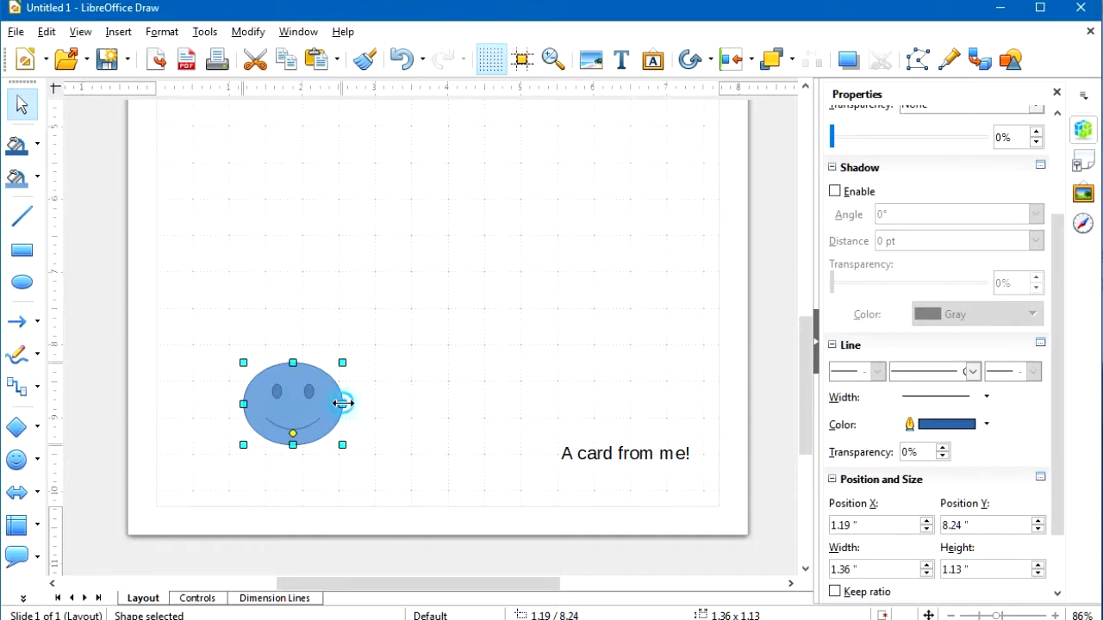
{"action": "left_click_drag", "start_coordinate": [342, 404], "coordinate": [434, 403]}
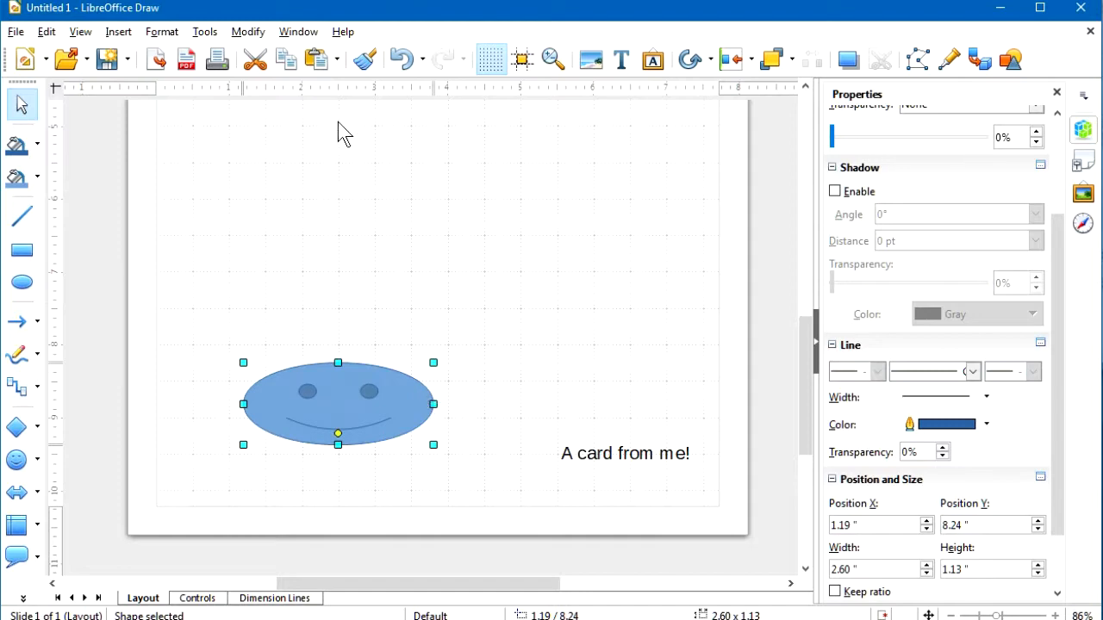
{"action": "left_click", "coordinate": [405, 59]}
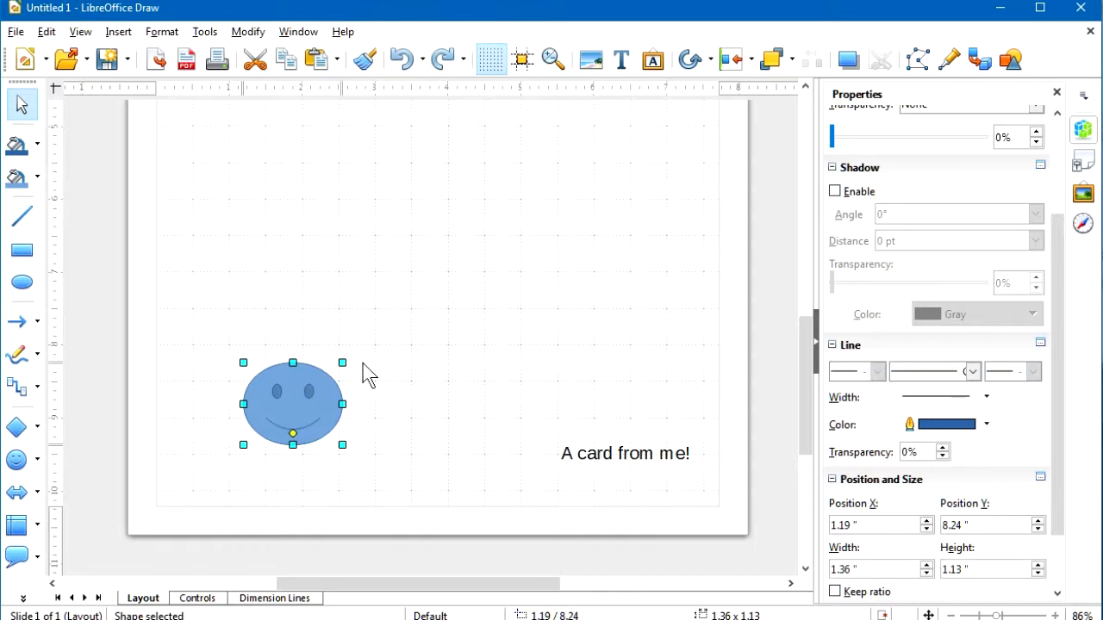
{"action": "left_click_drag", "start_coordinate": [344, 362], "coordinate": [360, 266]}
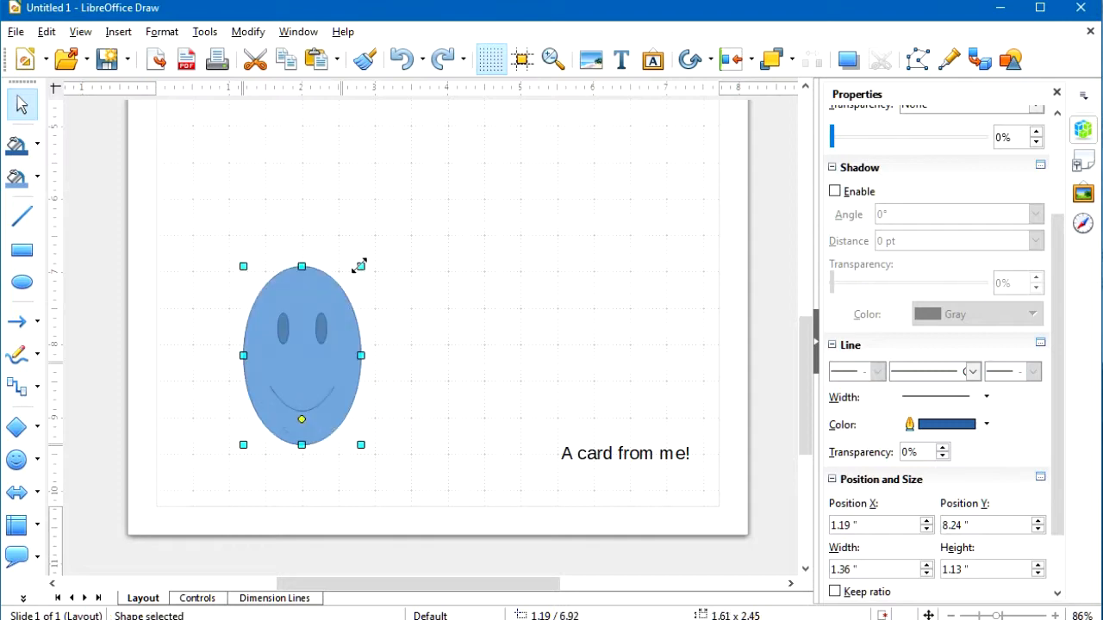
{"action": "left_click", "coordinate": [409, 66]}
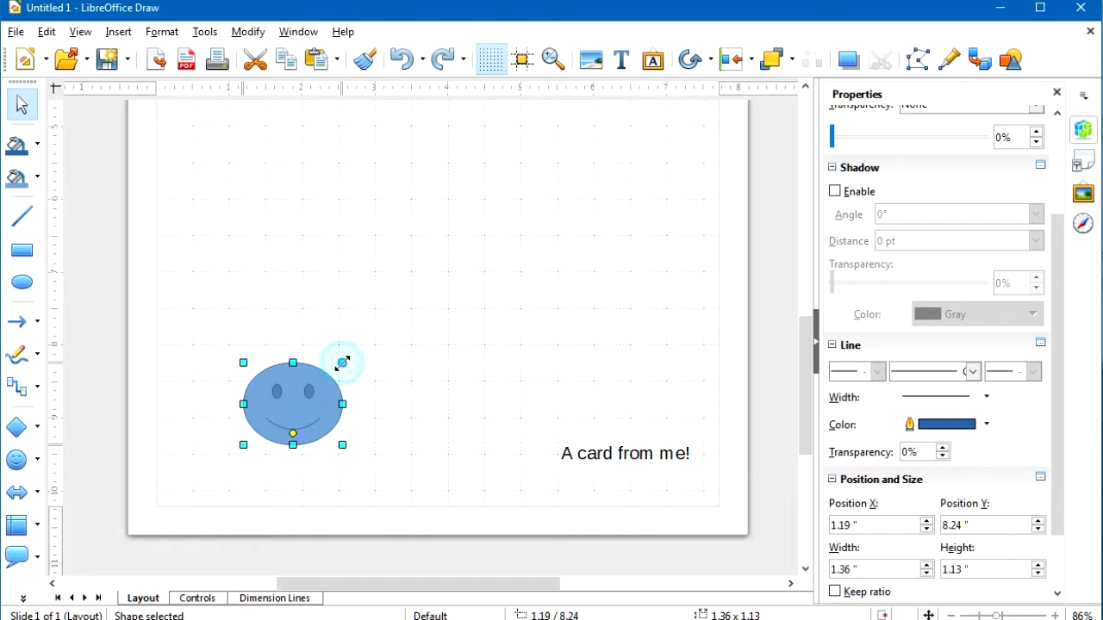
Step: Shrink the smiley face proportionally to about 1.08" by 0.90", and enlarge it from its upper-left corner to about 1.38" by 1.15"
{"action": "left_click_drag", "start_coordinate": [342, 362], "coordinate": [319, 385]}
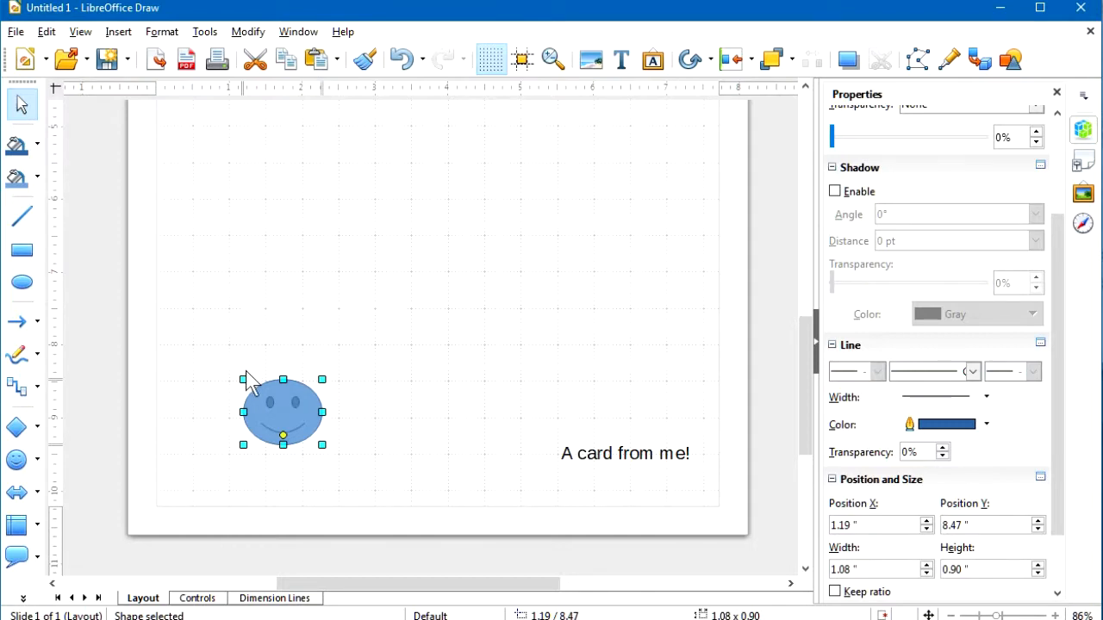
{"action": "left_click_drag", "start_coordinate": [242, 378], "coordinate": [222, 361]}
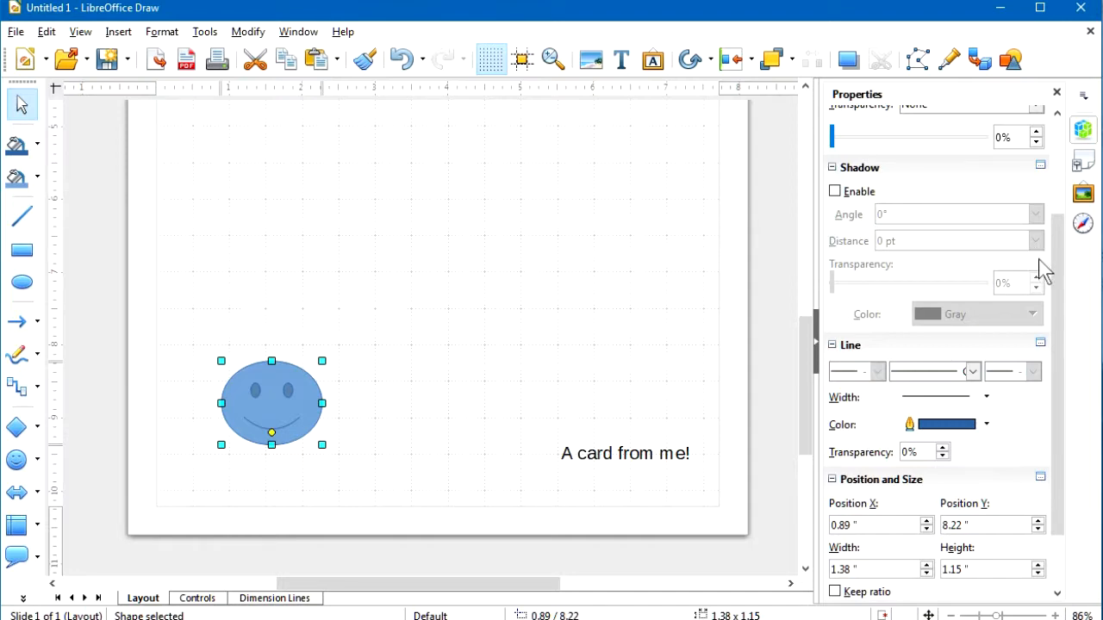
Step: Fill the smiley face with yellow and set its outline color to black, both from the standard palette
{"action": "left_click_drag", "start_coordinate": [1062, 289], "coordinate": [1060, 160]}
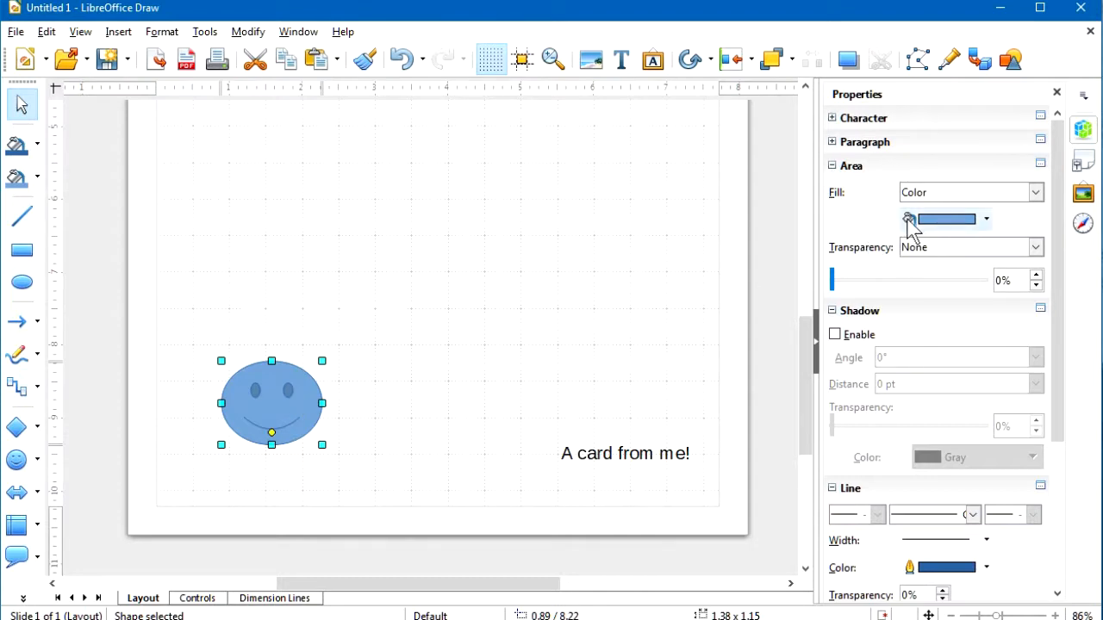
{"action": "left_click", "coordinate": [986, 218]}
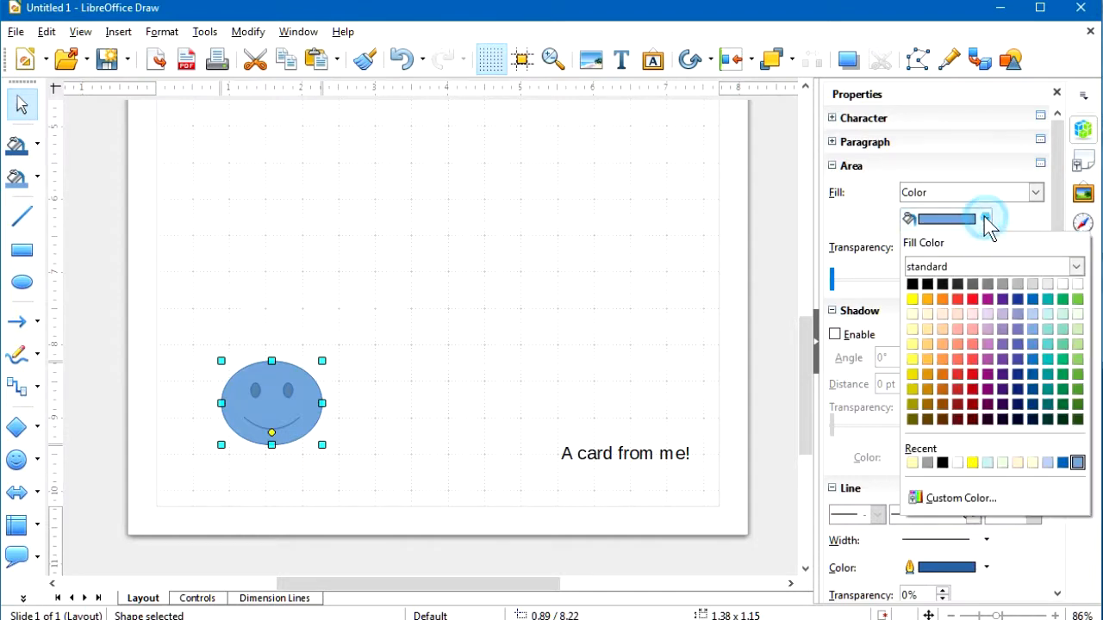
{"action": "left_click", "coordinate": [911, 299]}
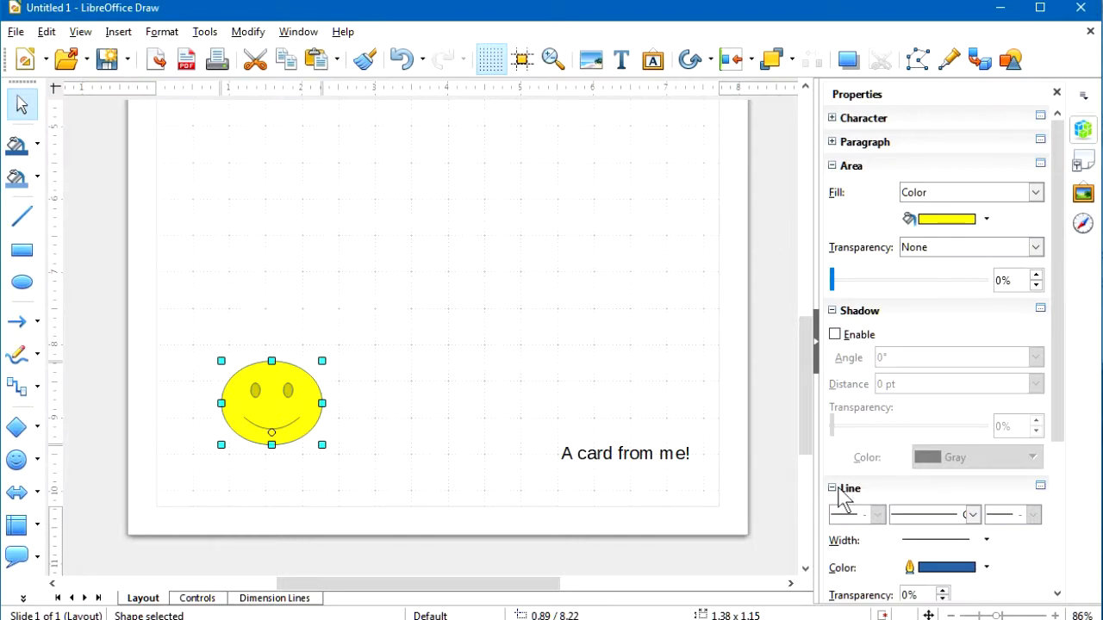
{"action": "scroll", "coordinate": [1065, 414], "scroll_direction": "down", "scroll_amount": 3}
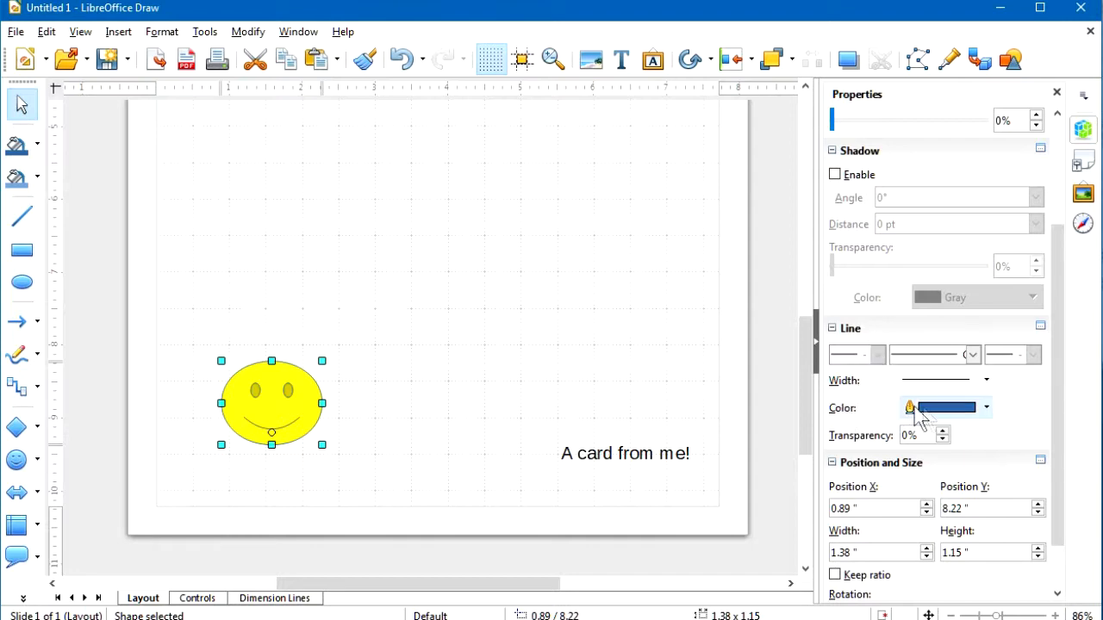
{"action": "left_click", "coordinate": [987, 408]}
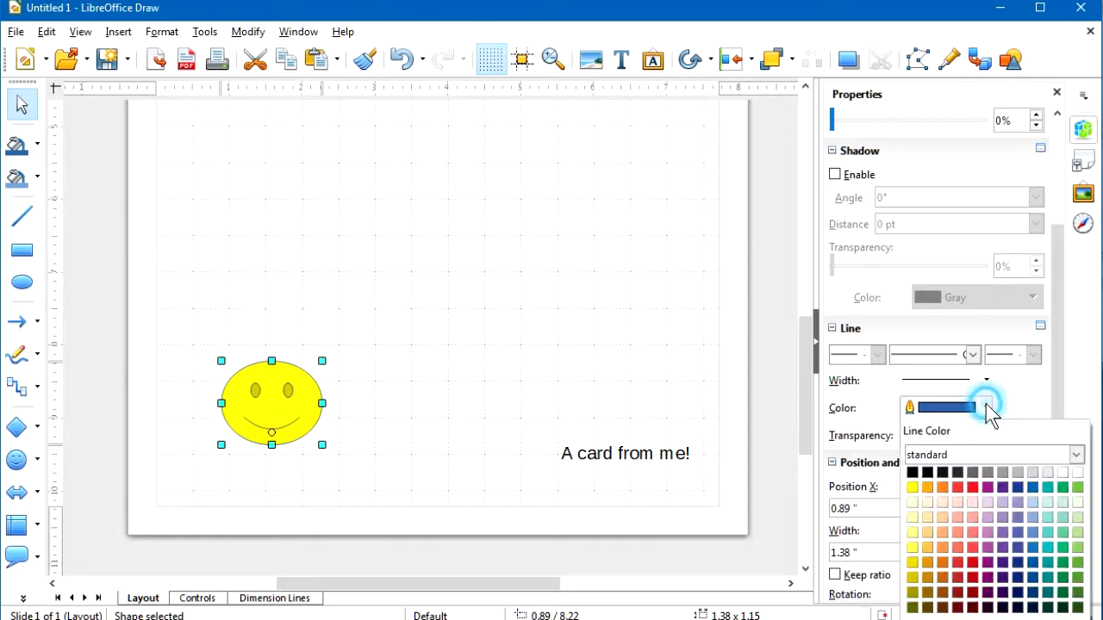
{"action": "left_click", "coordinate": [913, 473]}
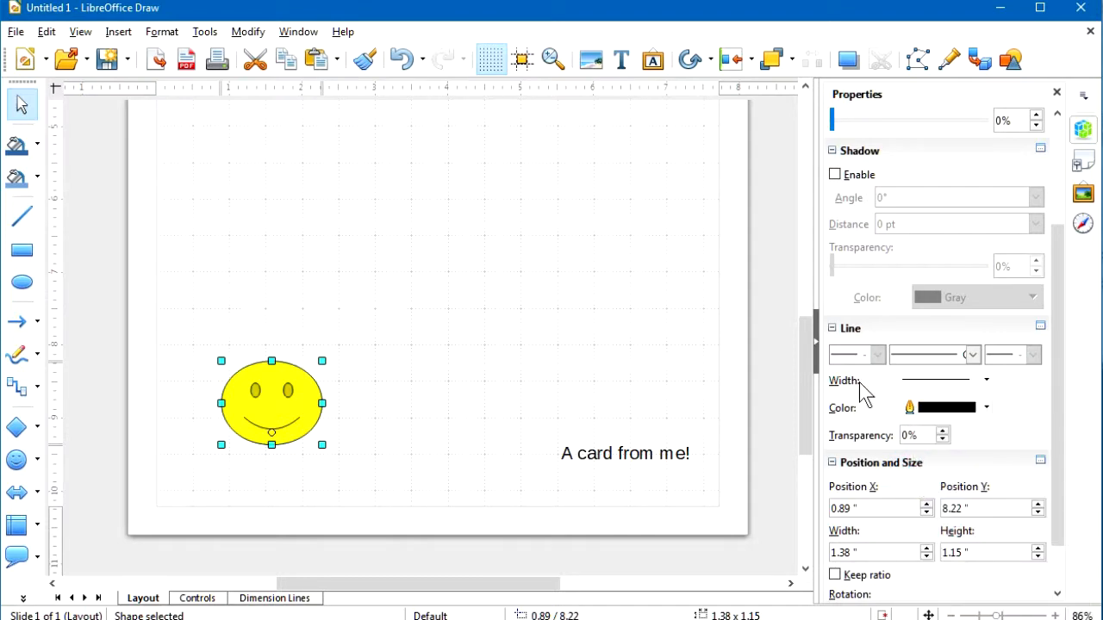
Step: Try a 2.3 pt outline on the smiley face, settle on 1.5 pt, and select the Continuous line style
{"action": "left_click", "coordinate": [985, 380]}
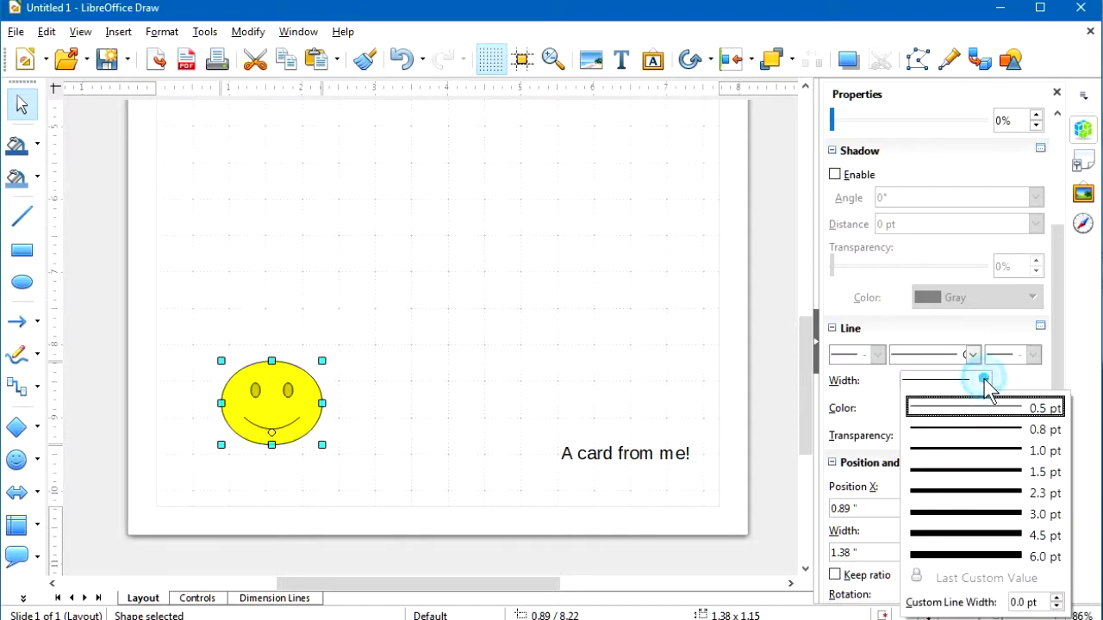
{"action": "left_click", "coordinate": [1010, 492]}
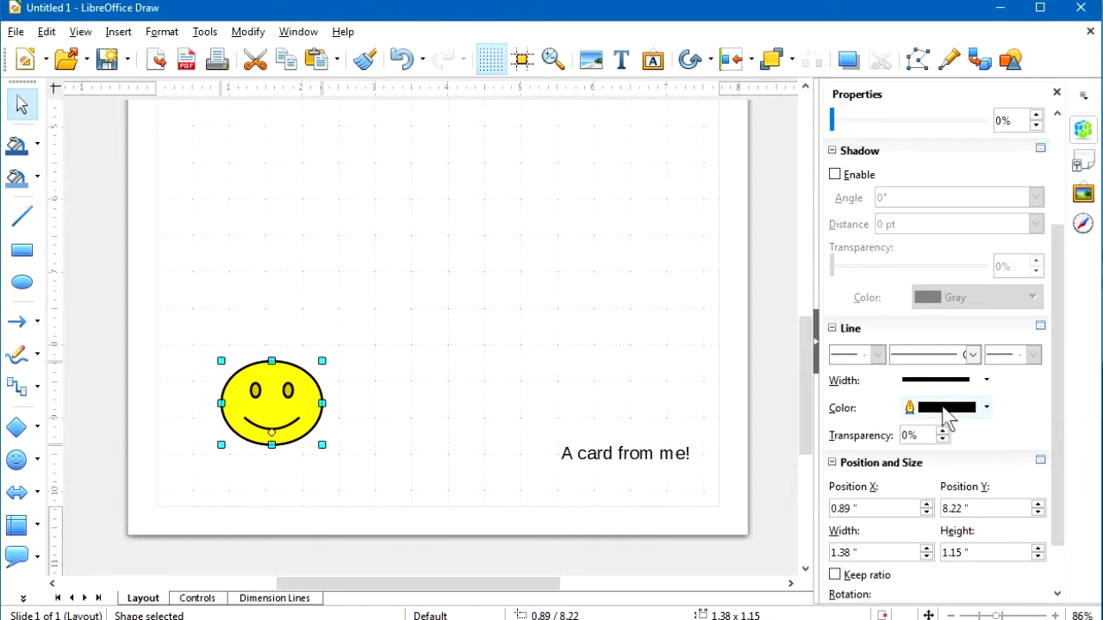
{"action": "left_click", "coordinate": [987, 381]}
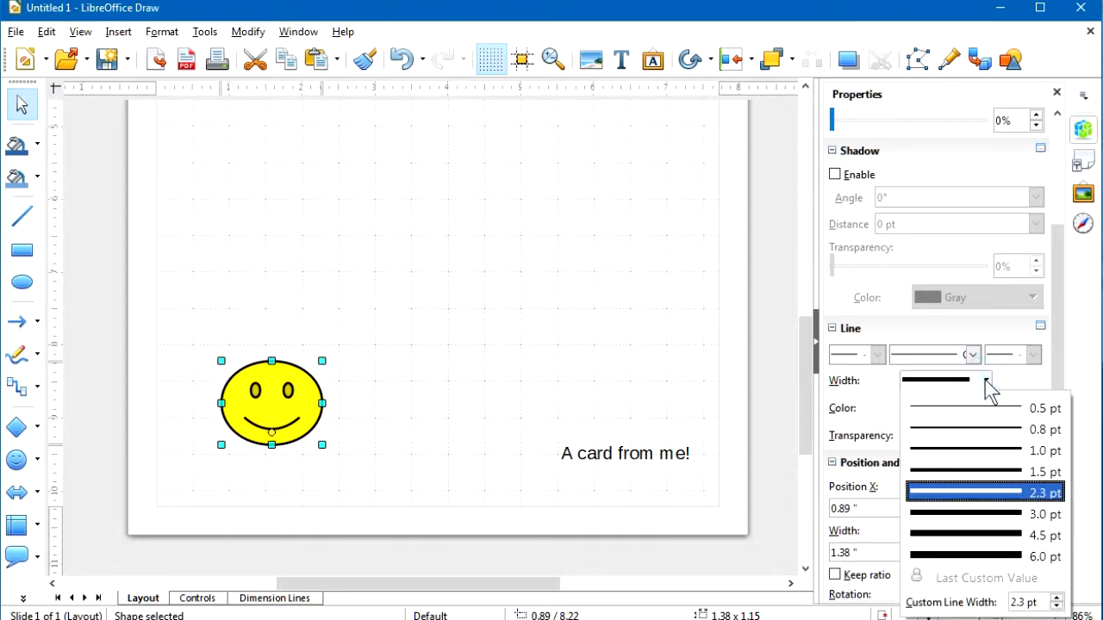
{"action": "left_click", "coordinate": [994, 467]}
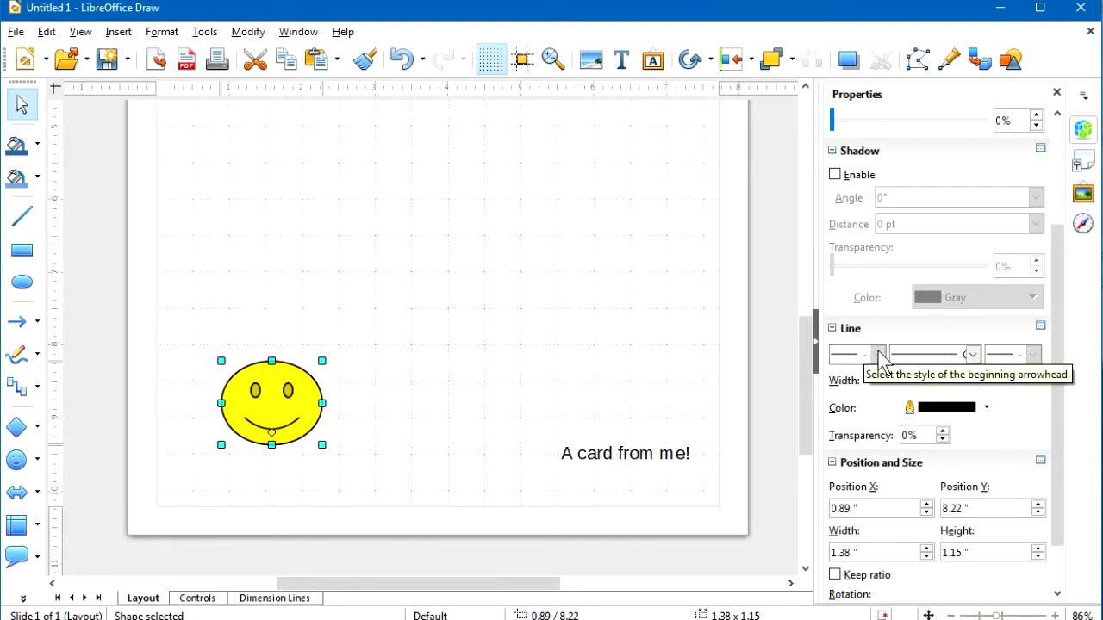
{"action": "left_click", "coordinate": [971, 354]}
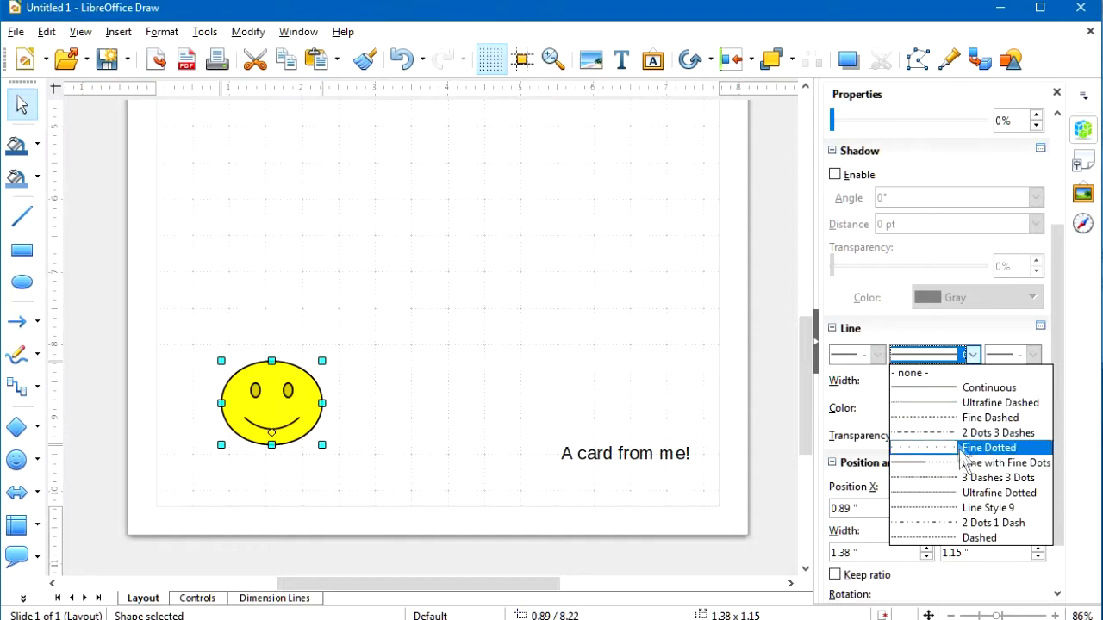
{"action": "left_click", "coordinate": [943, 392]}
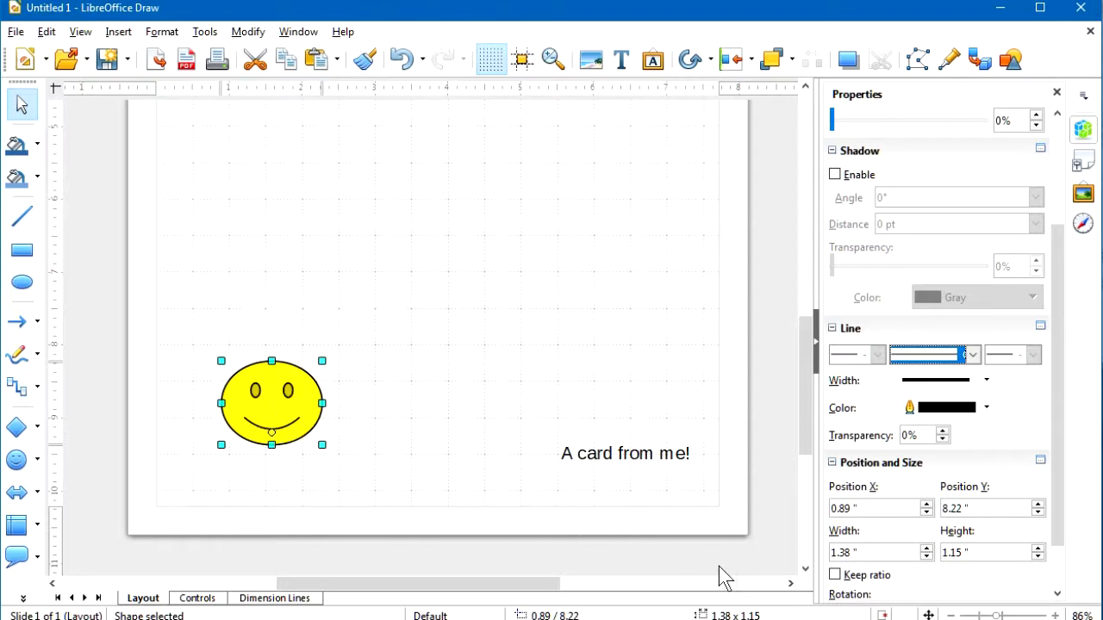
Step: Try turning the smiley face's smile into a frown with its mouth control point, and undo the change
{"action": "left_click", "coordinate": [1054, 615]}
{"action": "left_click", "coordinate": [1054, 615]}
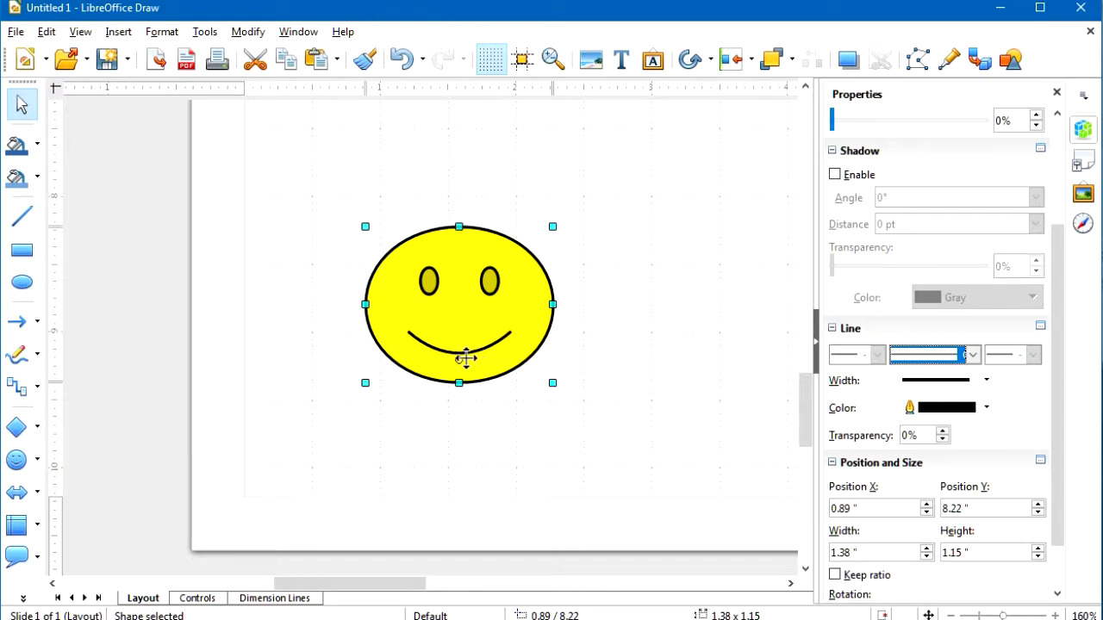
{"action": "left_click_drag", "start_coordinate": [460, 366], "coordinate": [458, 332]}
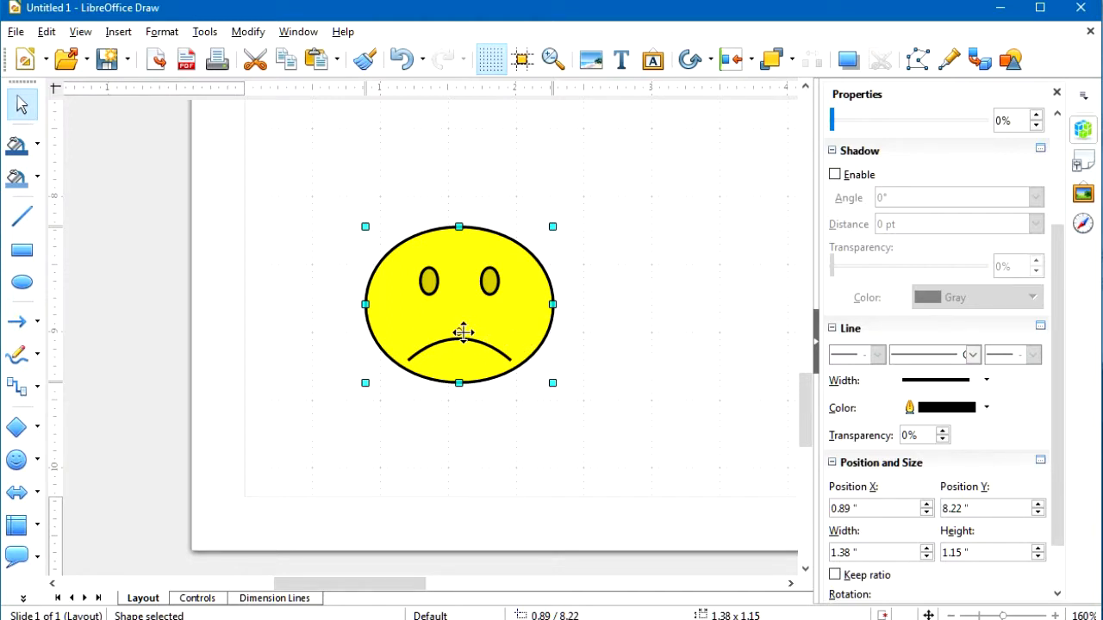
{"action": "left_click", "coordinate": [401, 60]}
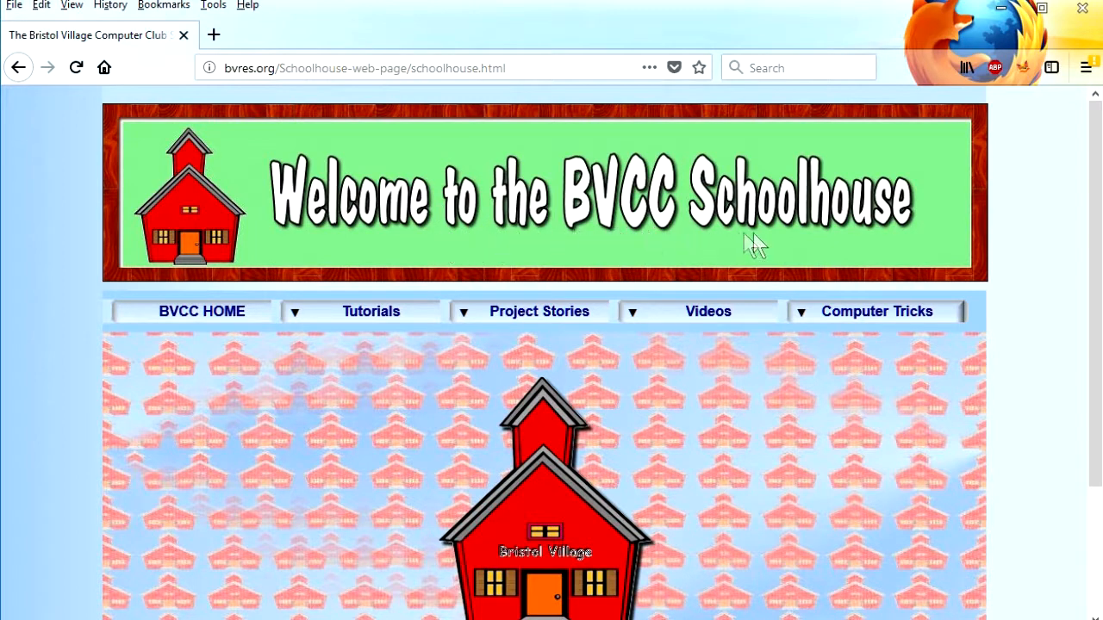
Step: Insert the flower picture glad-1.jpg from the Greeting Cards gfx folder into the card page
{"action": "mouse_move", "coordinate": [861, 312]}
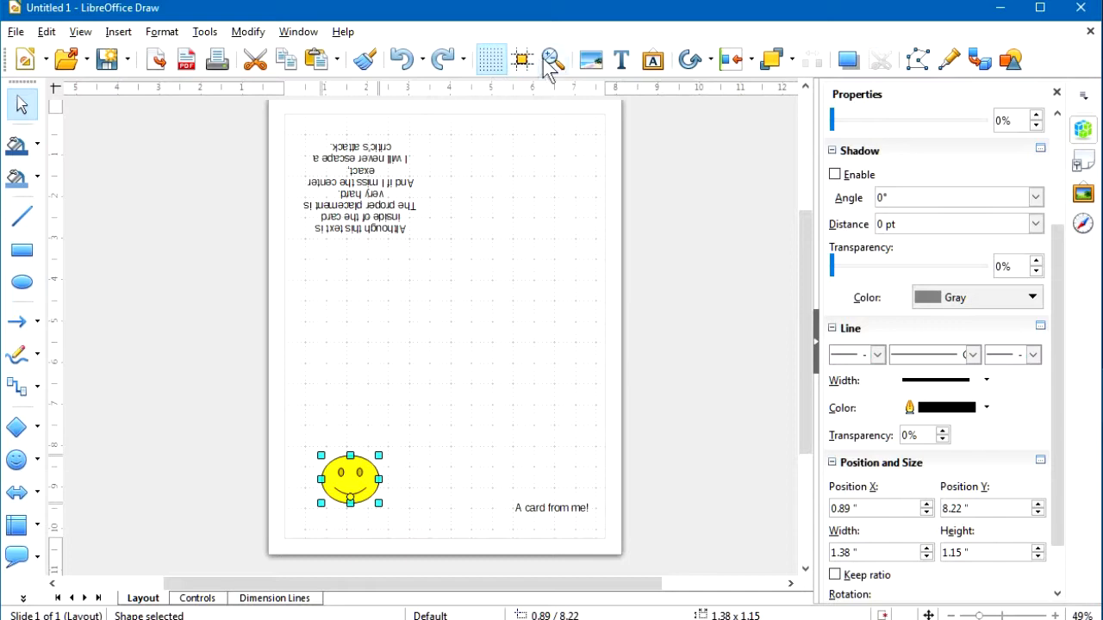
{"action": "left_click", "coordinate": [591, 69]}
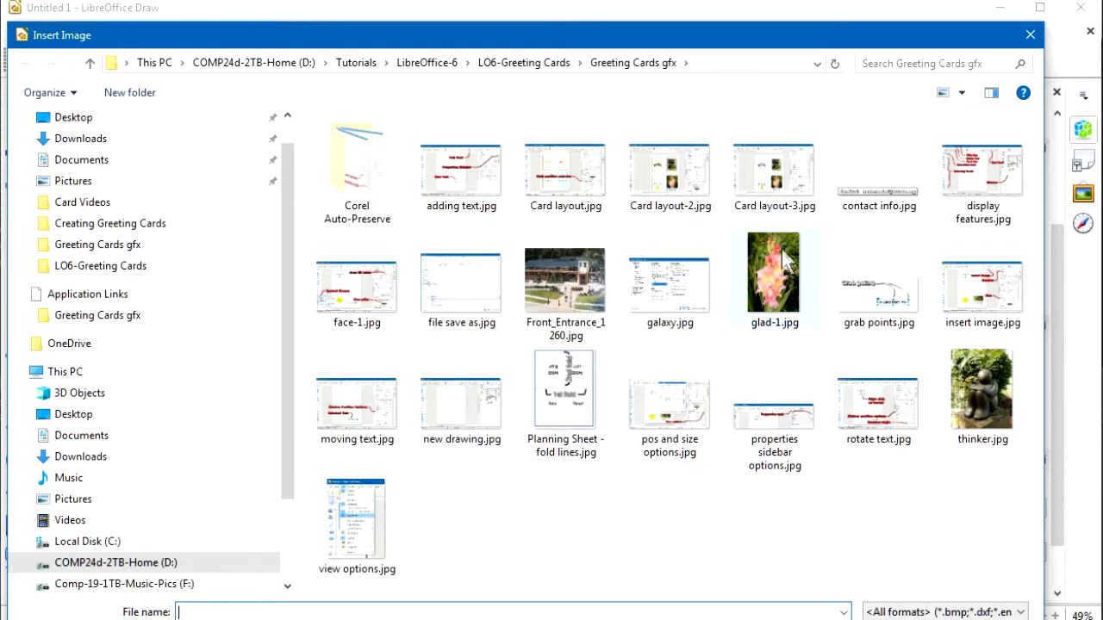
{"action": "mouse_move", "coordinate": [784, 274]}
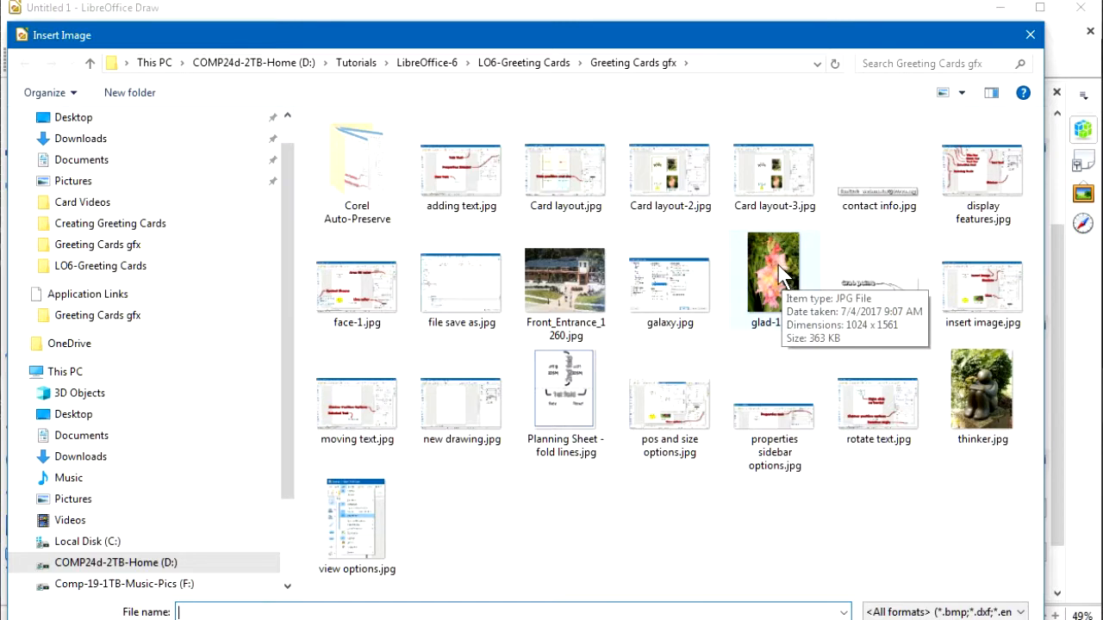
{"action": "left_click", "coordinate": [780, 274]}
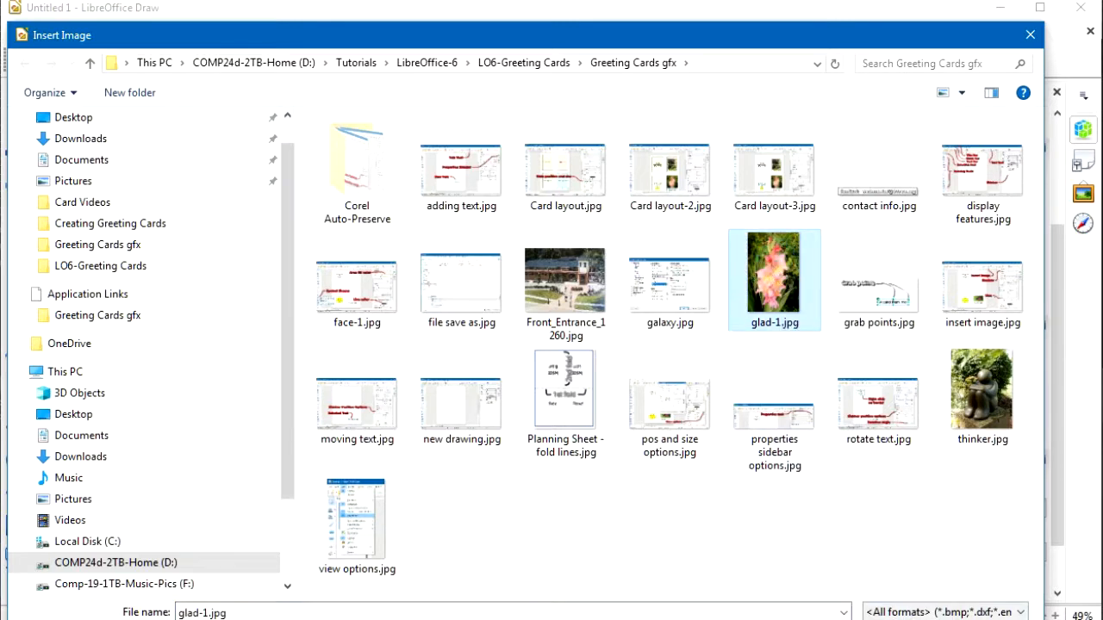
{"action": "key", "text": "Return"}
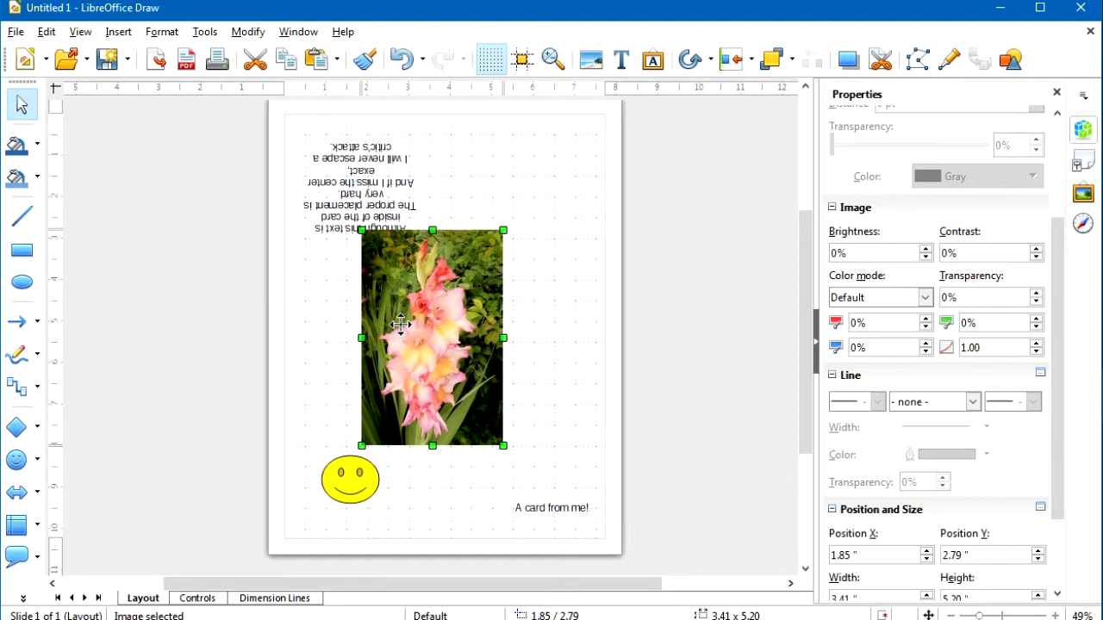
Step: Move the flower image just above the "A card from me!" text and shrink it from its upper-left corner to about 2.13" by 2.58"
{"action": "left_click_drag", "start_coordinate": [402, 325], "coordinate": [466, 350]}
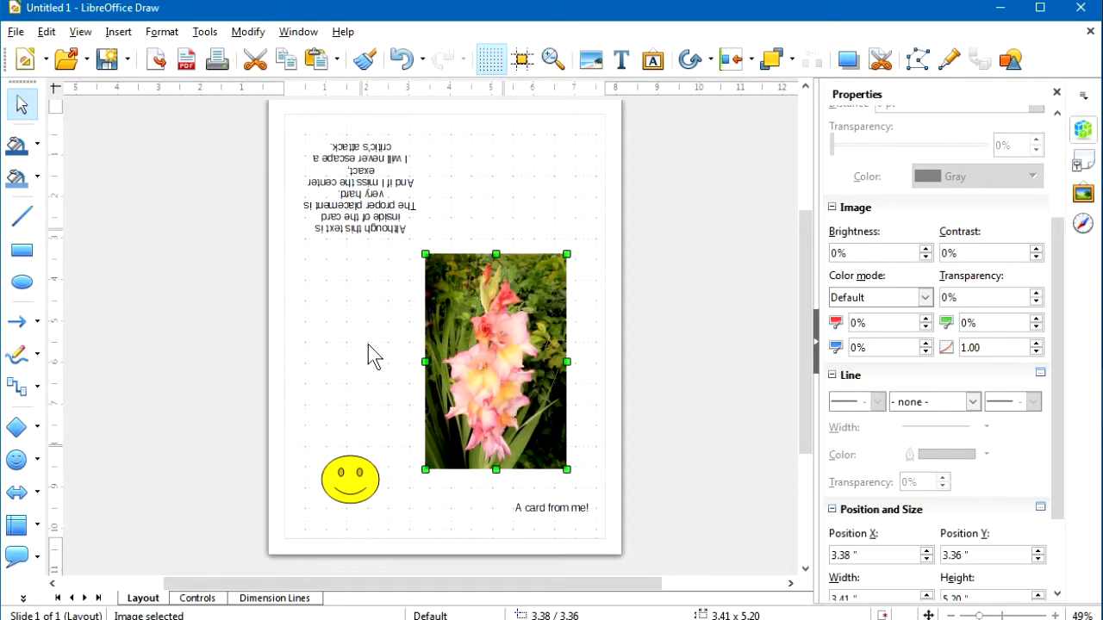
{"action": "left_click", "coordinate": [481, 216]}
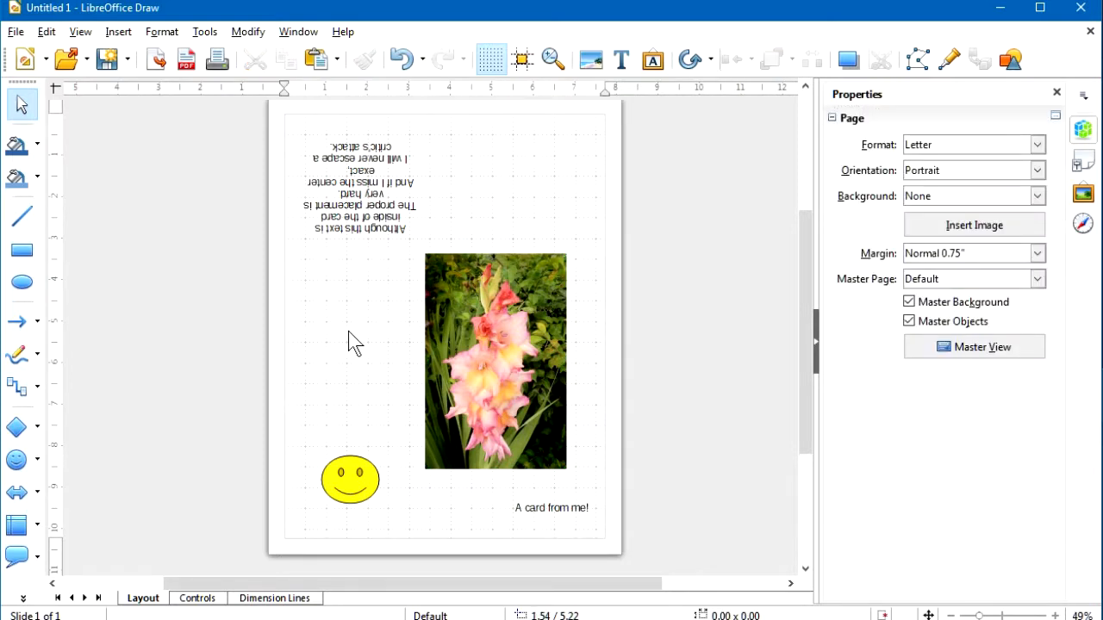
{"action": "left_click", "coordinate": [488, 338]}
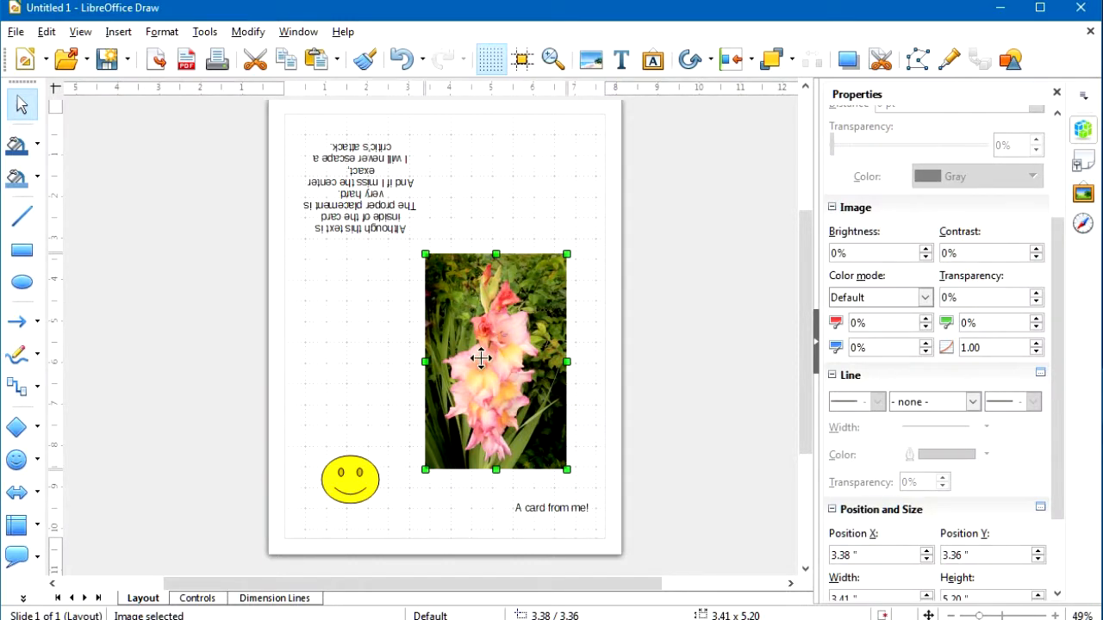
{"action": "left_click_drag", "start_coordinate": [504, 372], "coordinate": [528, 385]}
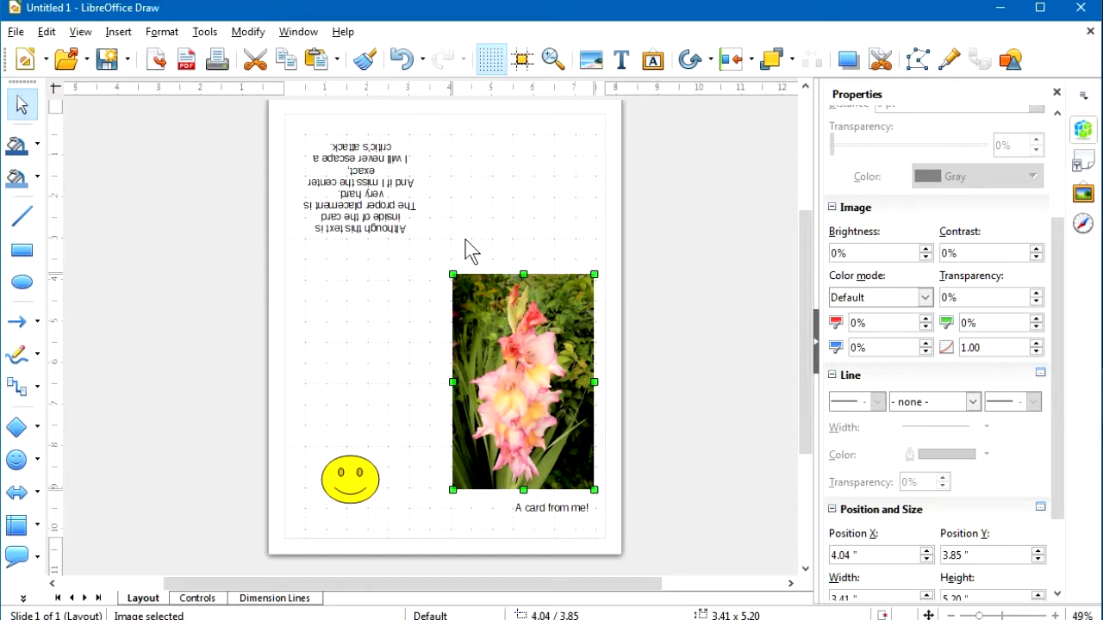
{"action": "left_click_drag", "start_coordinate": [451, 276], "coordinate": [505, 383]}
{"action": "left_click_drag", "start_coordinate": [506, 385], "coordinate": [507, 385]}
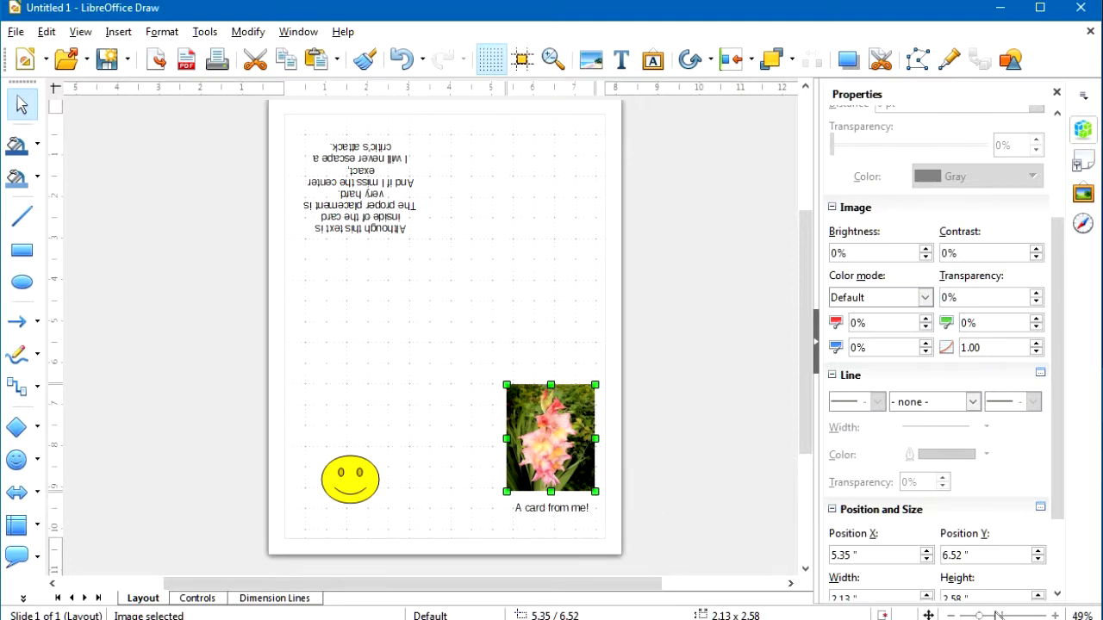
Step: Give the flower image a Continuous border line and set the line color to black
{"action": "left_click_drag", "start_coordinate": [981, 615], "coordinate": [1001, 616]}
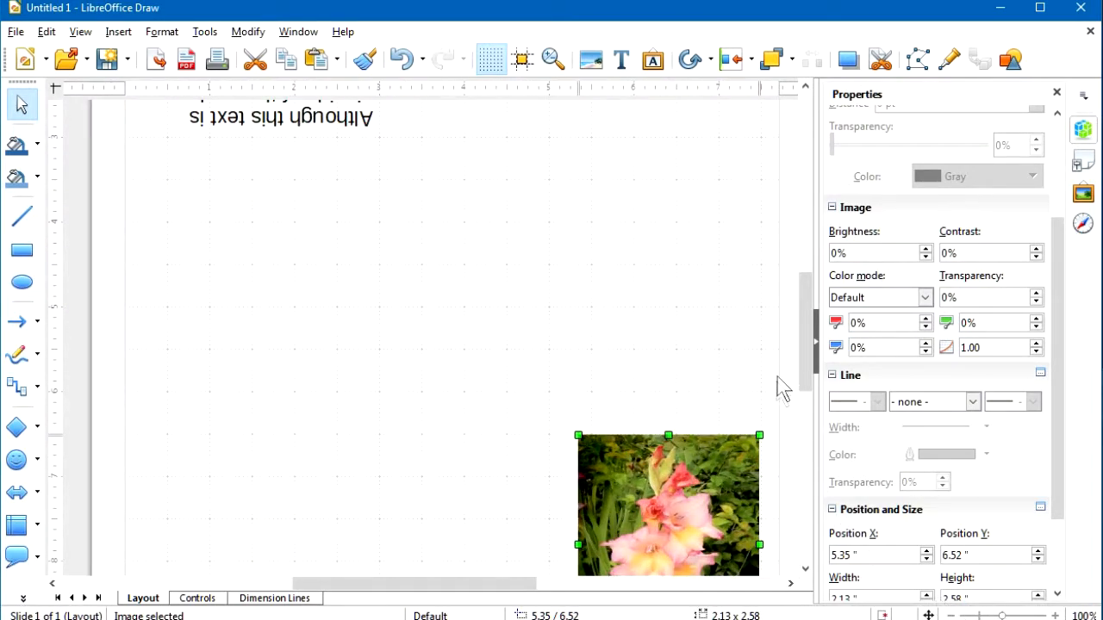
{"action": "left_click_drag", "start_coordinate": [802, 349], "coordinate": [808, 408]}
{"action": "left_click_drag", "start_coordinate": [515, 582], "coordinate": [564, 584]}
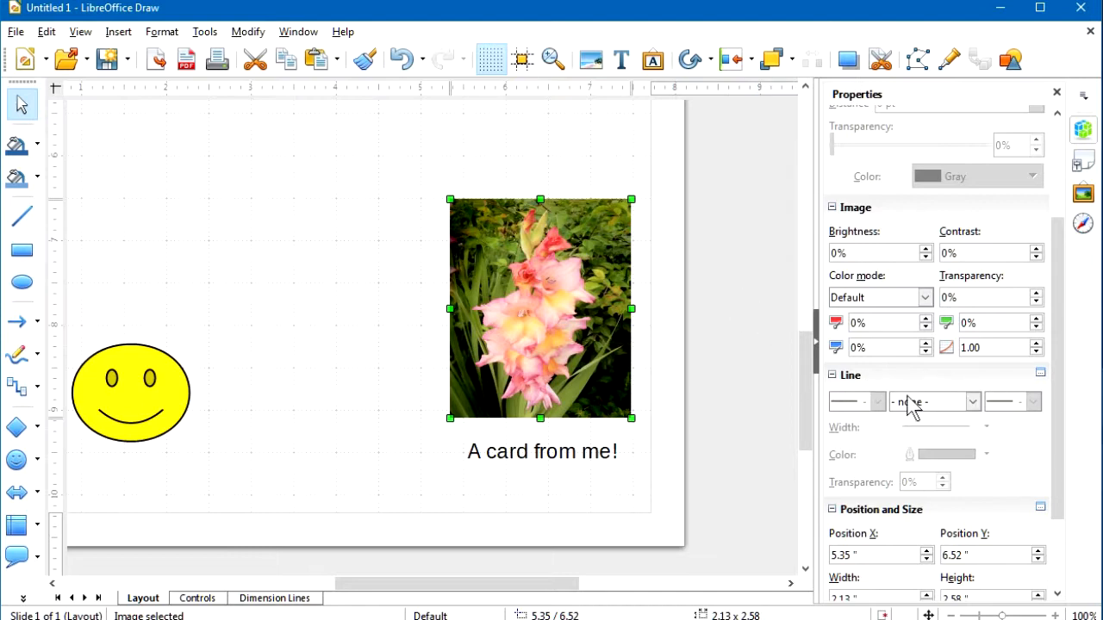
{"action": "left_click", "coordinate": [971, 403]}
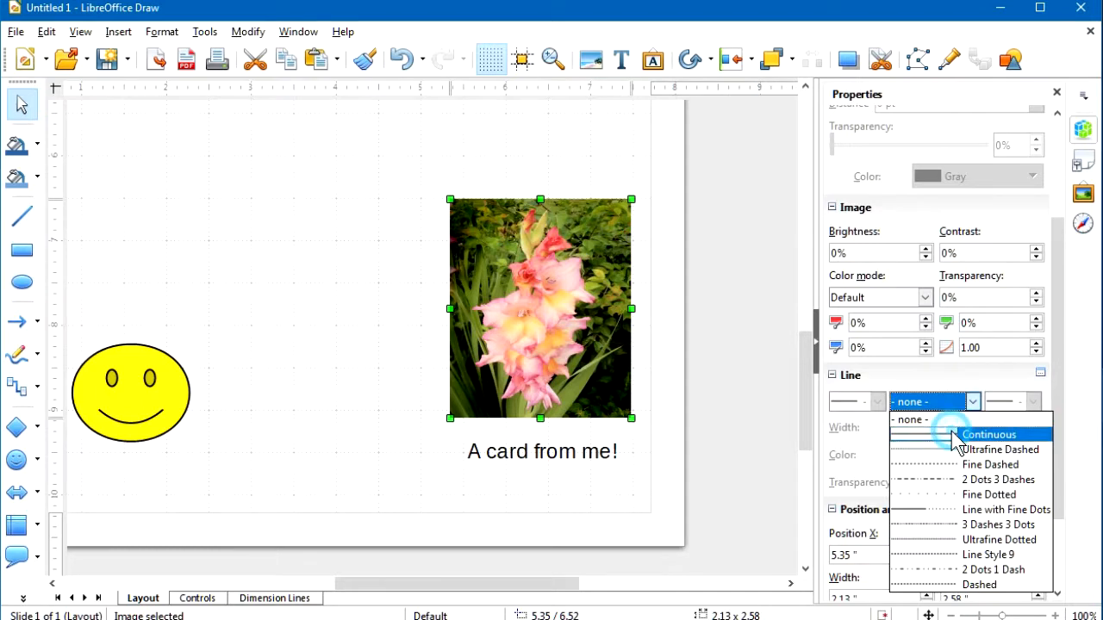
{"action": "left_click", "coordinate": [956, 435]}
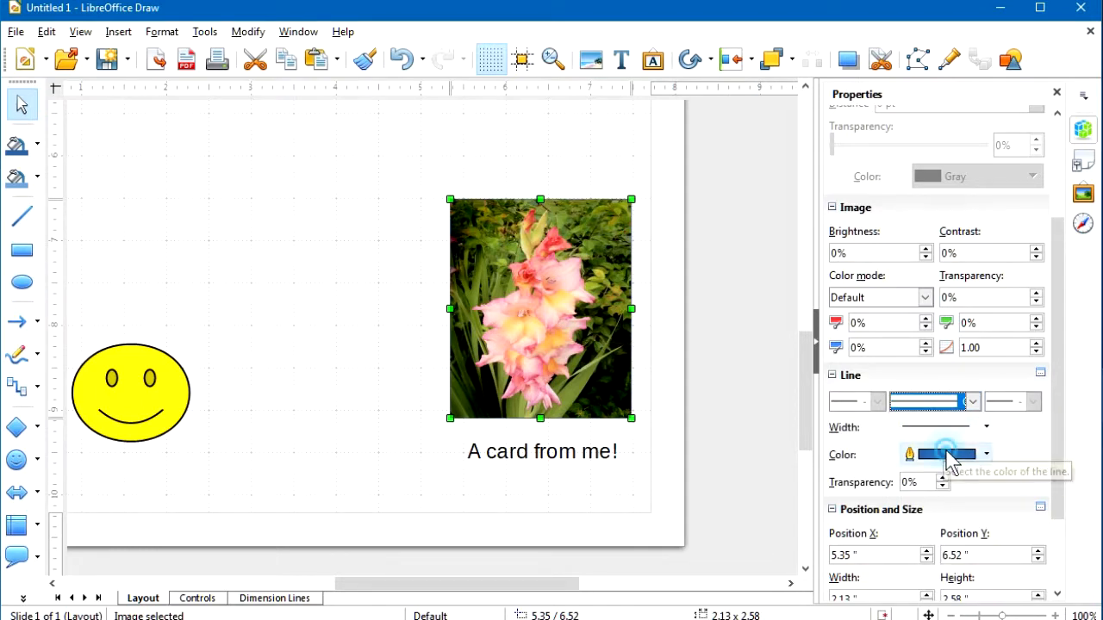
{"action": "left_click", "coordinate": [948, 454]}
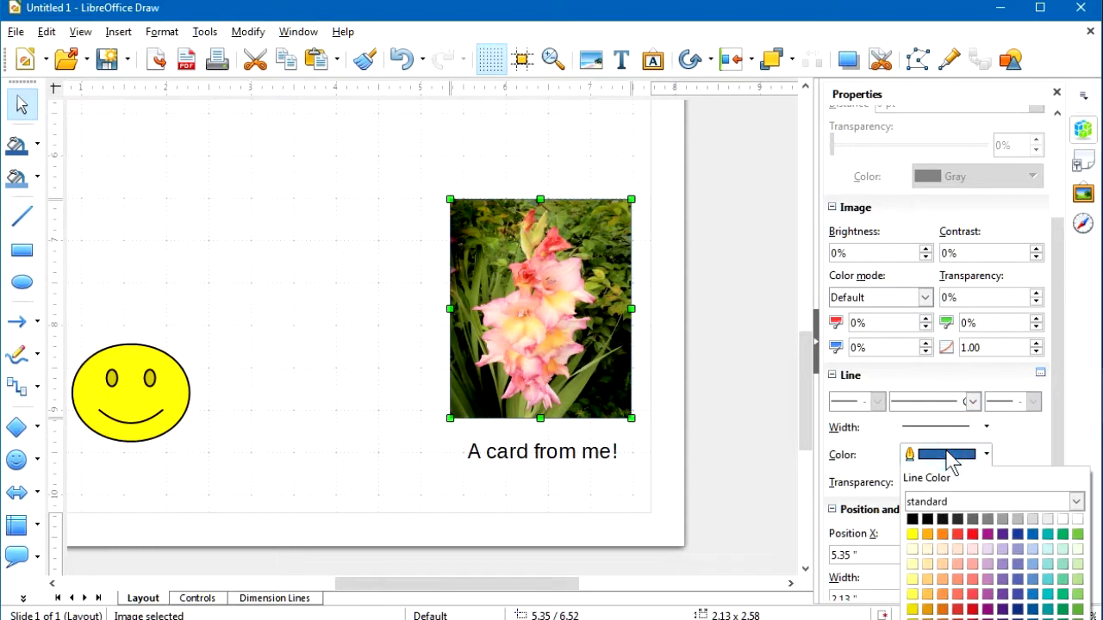
{"action": "left_click", "coordinate": [912, 519]}
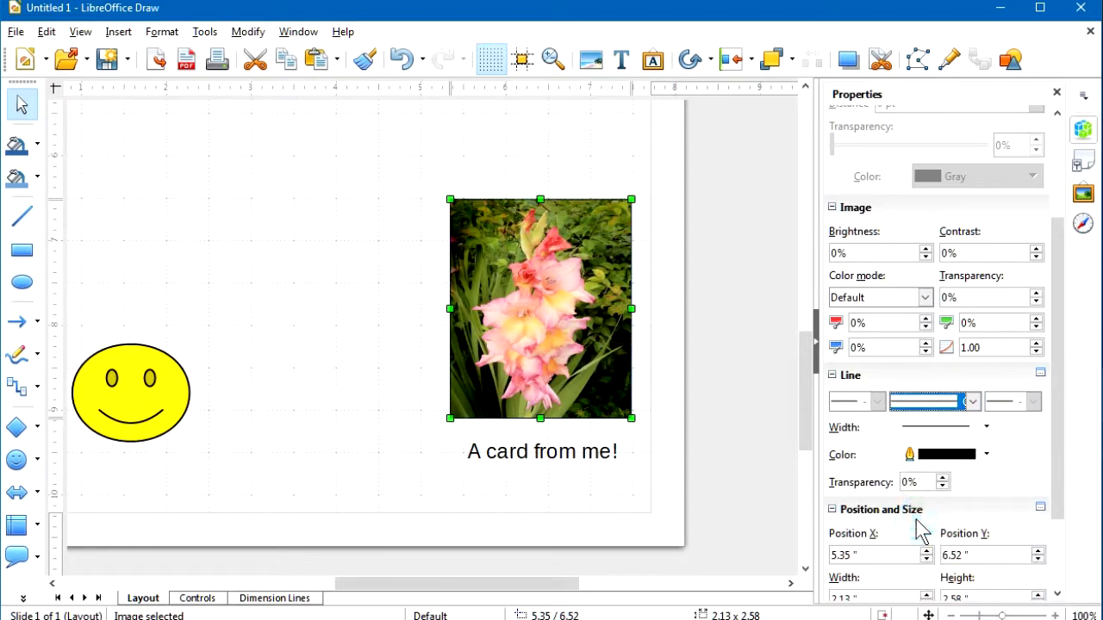
Step: Try a 2.3 pt border on the flower image, and thicken it to 6.0 pt
{"action": "left_click", "coordinate": [984, 425]}
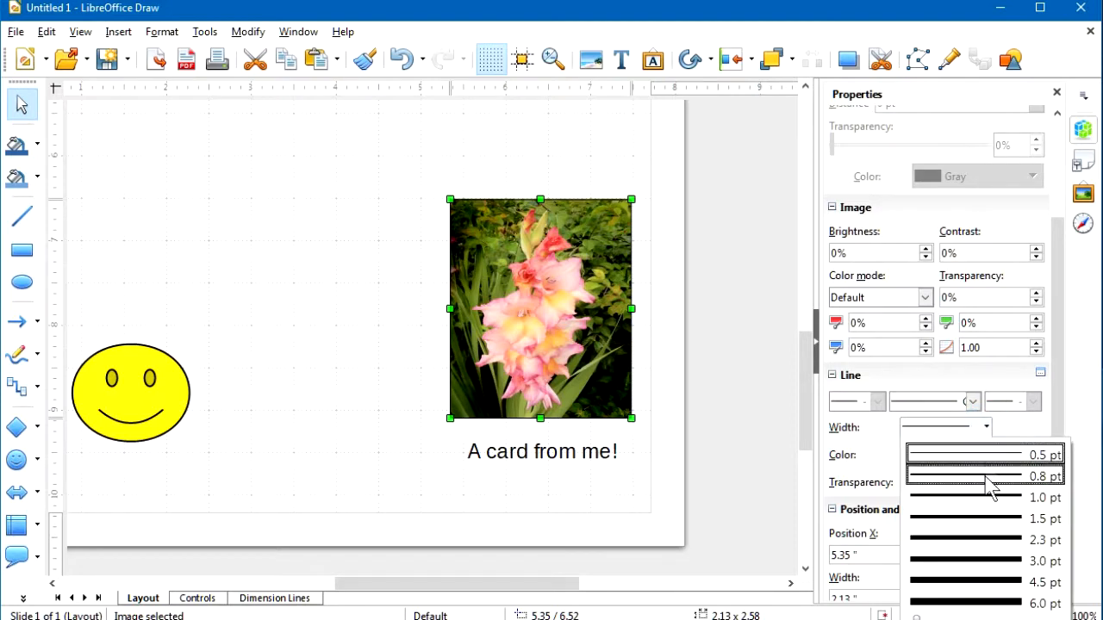
{"action": "left_click", "coordinate": [989, 540]}
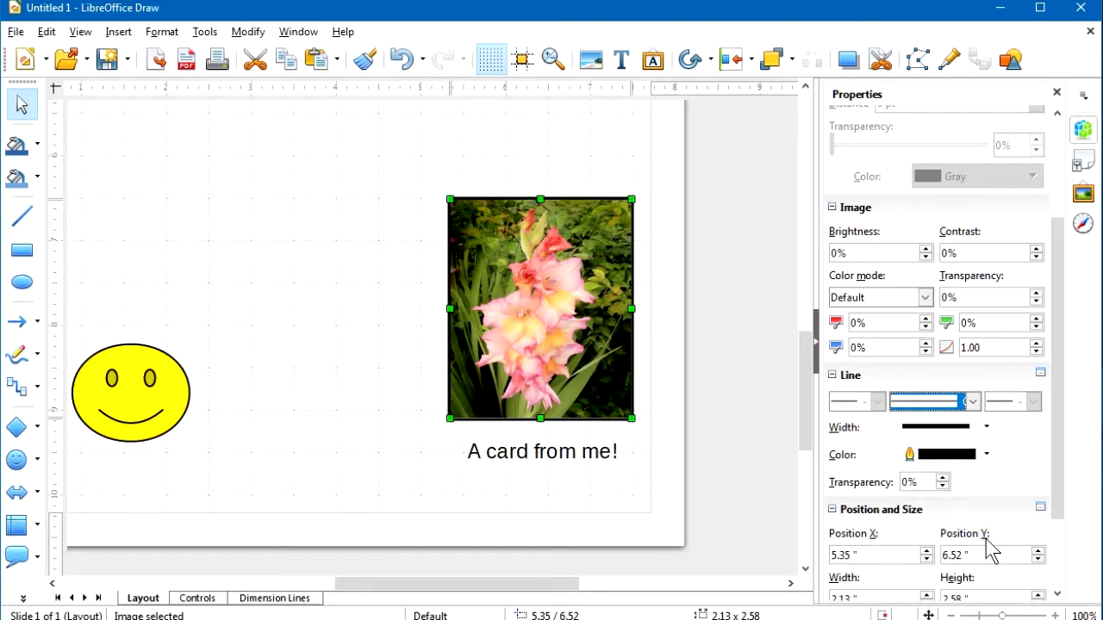
{"action": "left_click", "coordinate": [988, 427]}
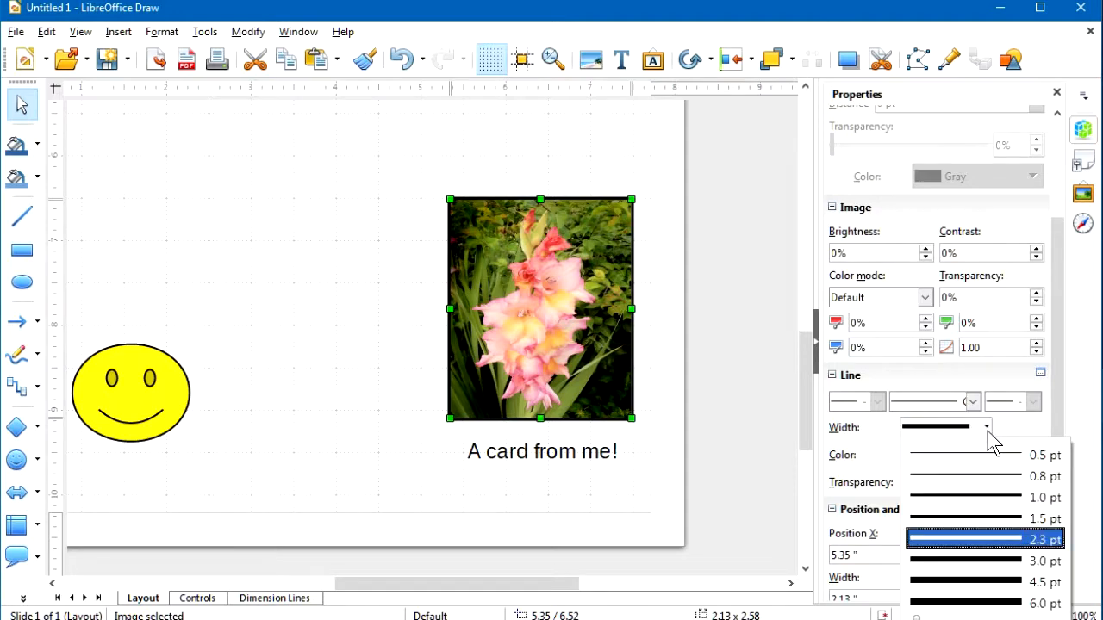
{"action": "left_click", "coordinate": [999, 603]}
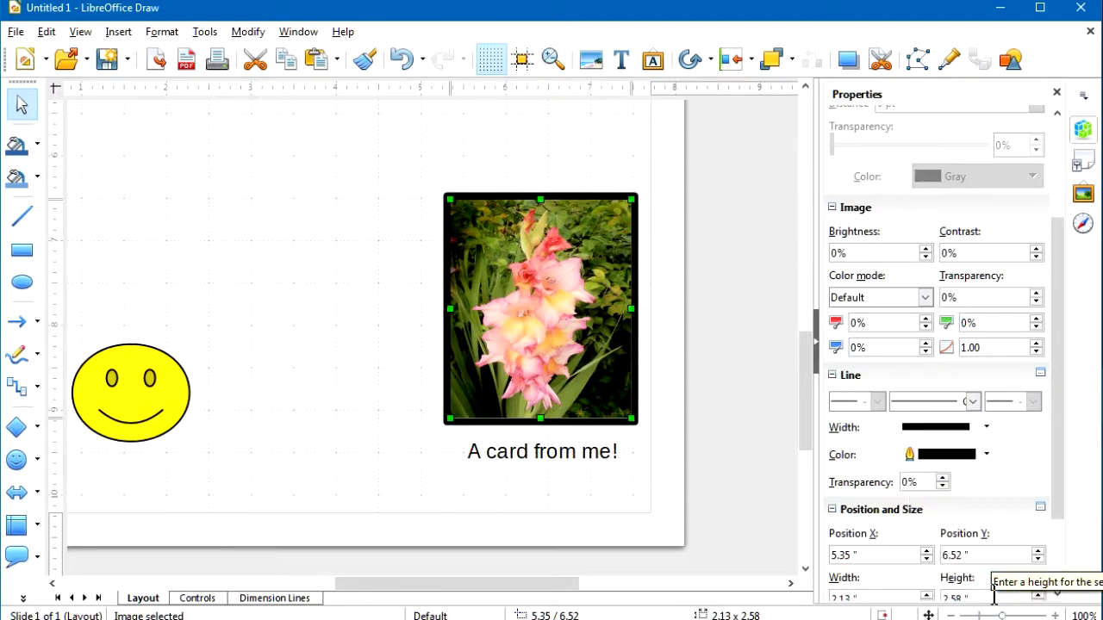
Step: Reduce the flower image's border width to 2.3 pt and enable a shadow on the image
{"action": "left_click", "coordinate": [985, 425]}
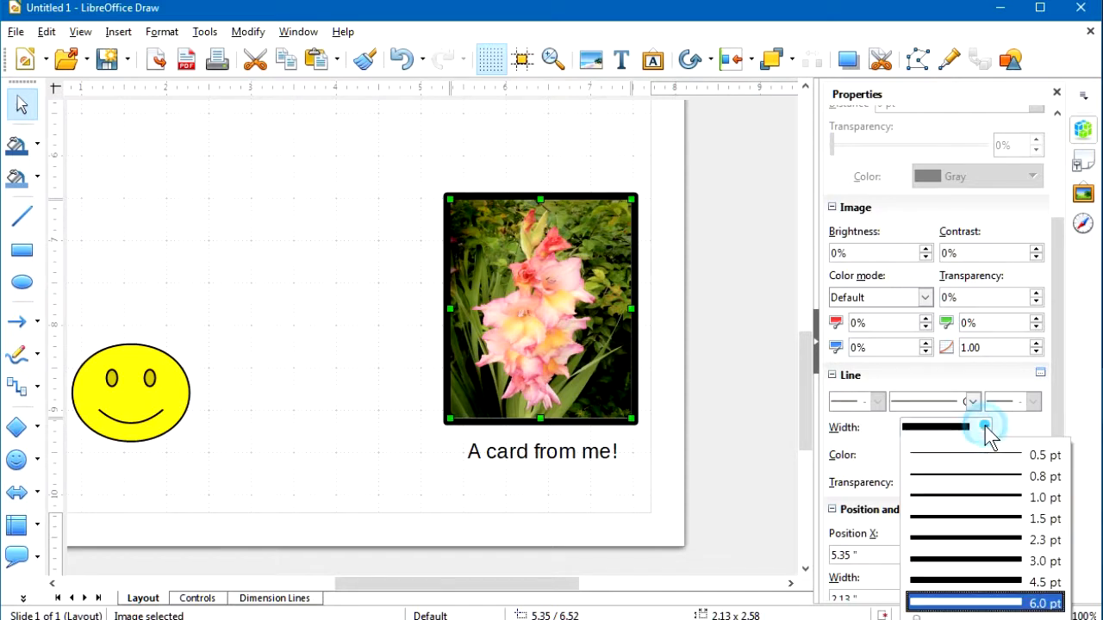
{"action": "left_click", "coordinate": [1001, 539]}
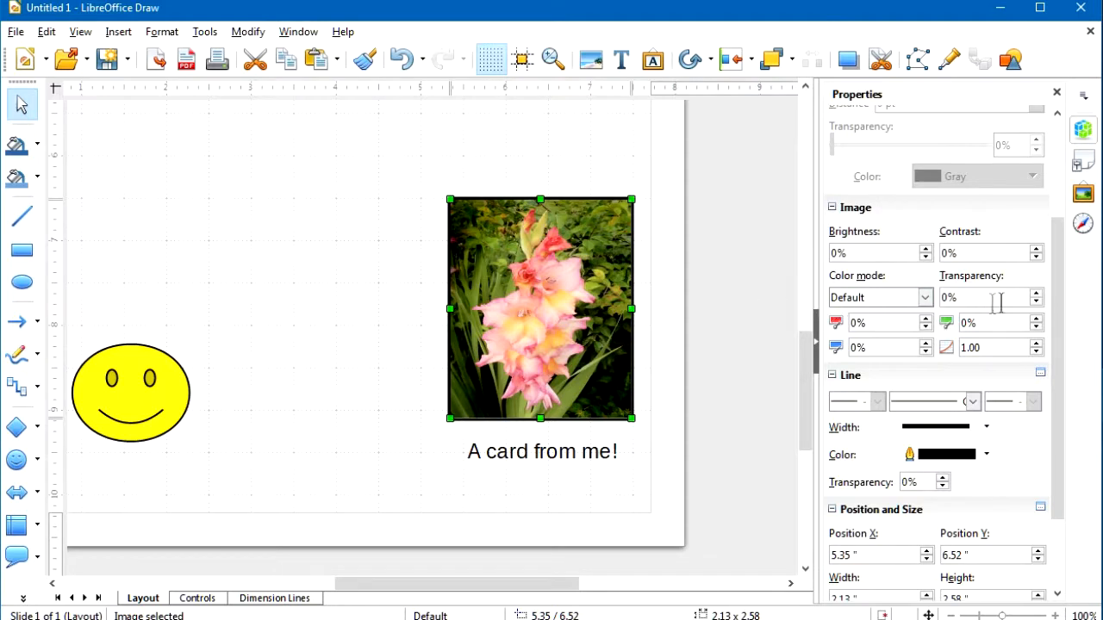
{"action": "left_click_drag", "start_coordinate": [1066, 313], "coordinate": [1043, 185]}
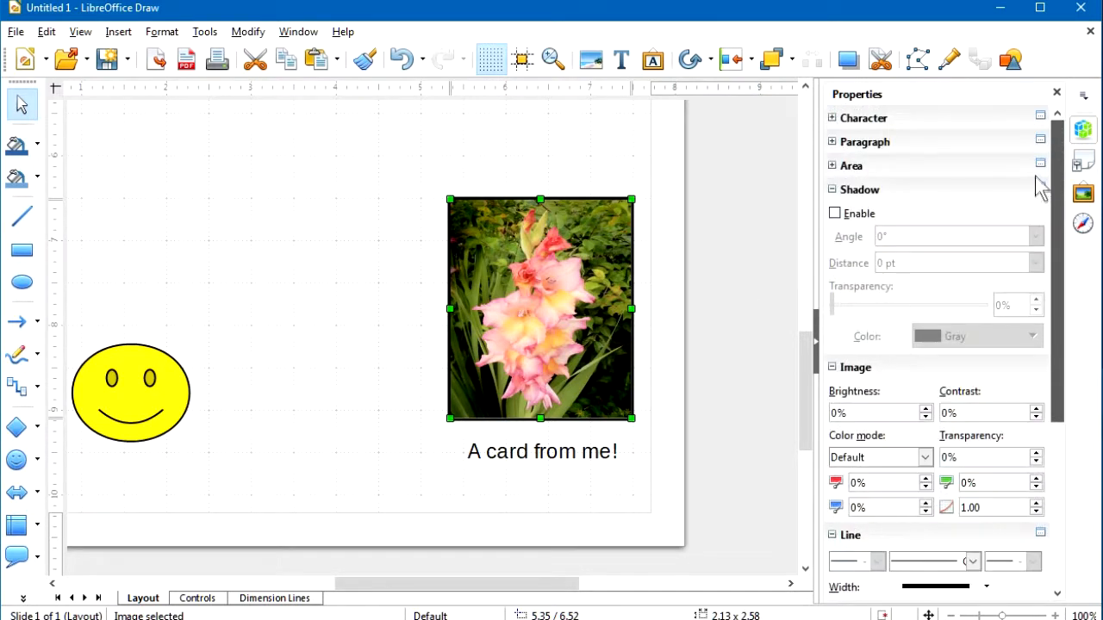
{"action": "left_click", "coordinate": [832, 190]}
{"action": "left_click", "coordinate": [834, 190]}
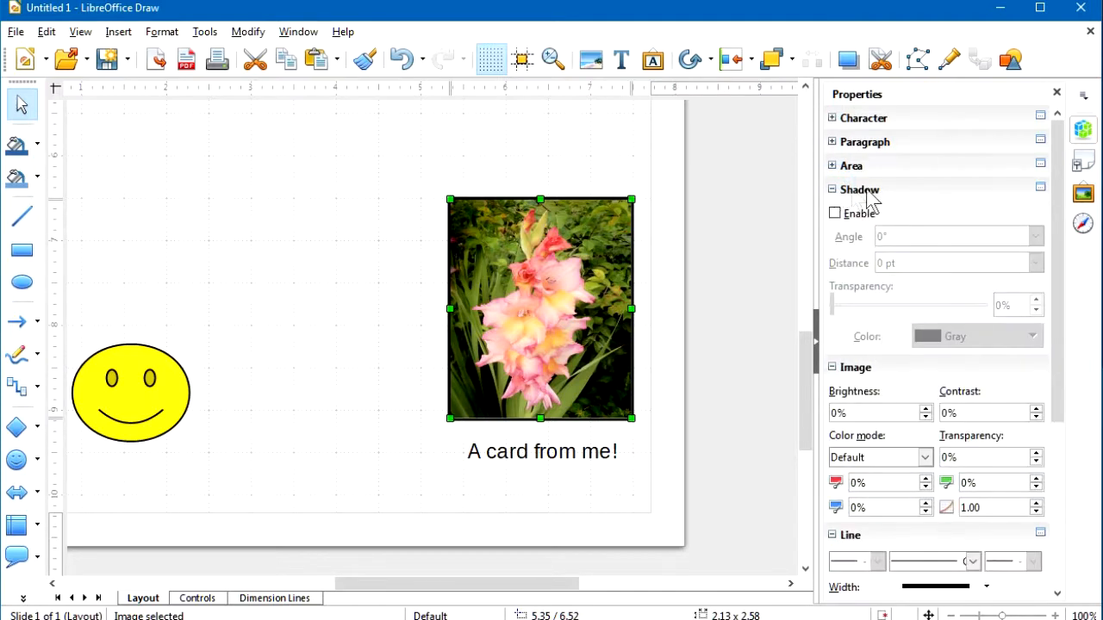
{"action": "left_click", "coordinate": [835, 215]}
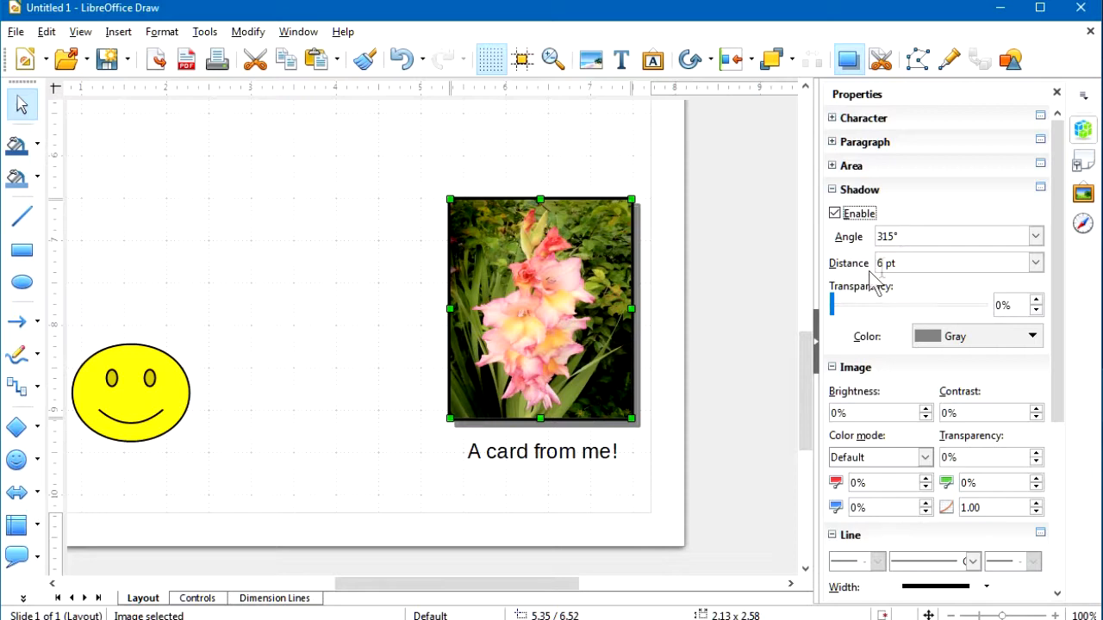
Step: Try shadow distances of 10 pt and 4 pt on the flower image, and settle on 8 pt
{"action": "left_click", "coordinate": [1036, 264]}
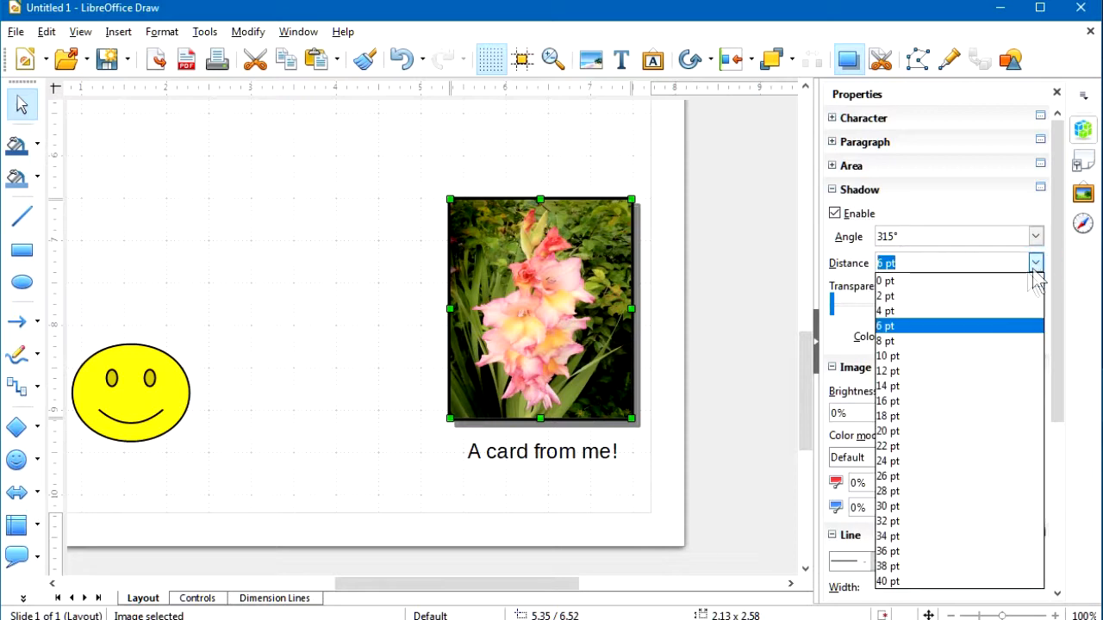
{"action": "left_click", "coordinate": [897, 356]}
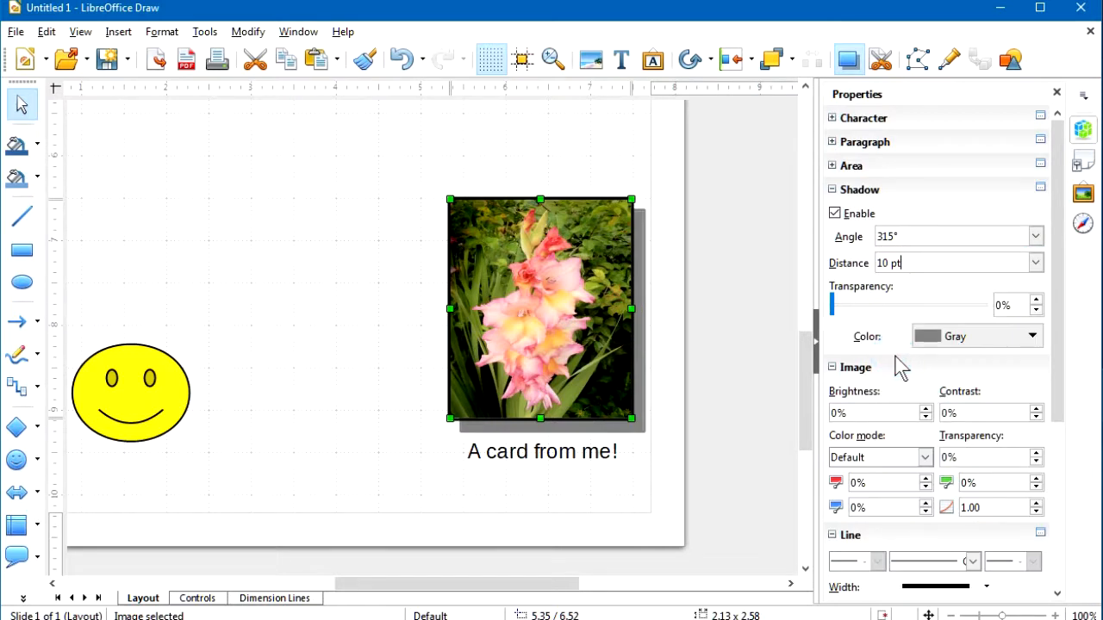
{"action": "left_click", "coordinate": [1036, 264]}
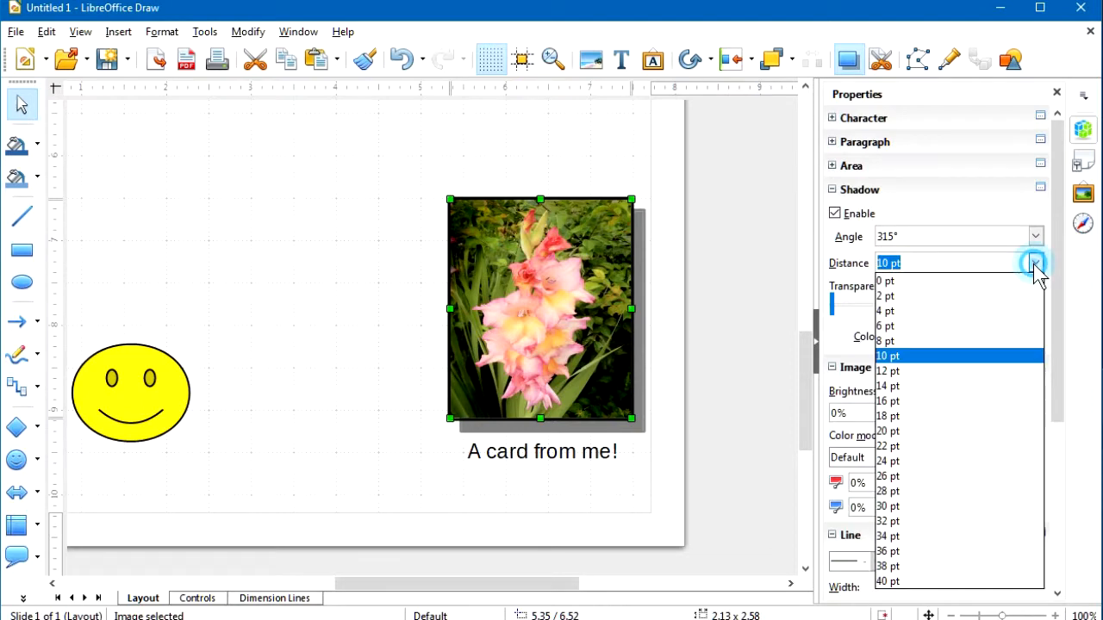
{"action": "left_click", "coordinate": [896, 312]}
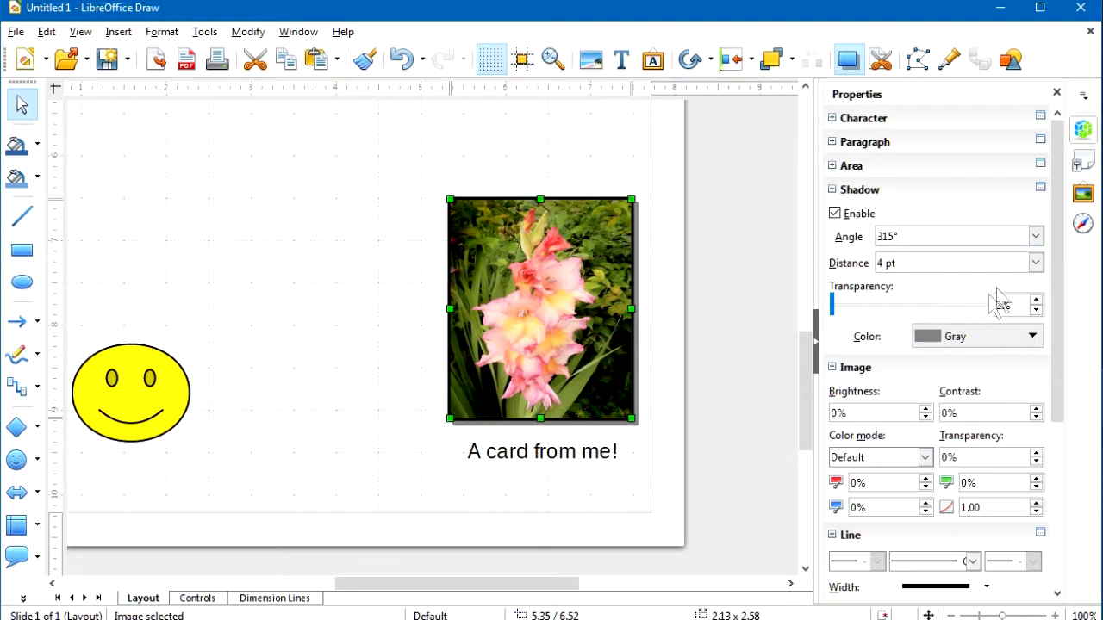
{"action": "left_click", "coordinate": [1036, 264]}
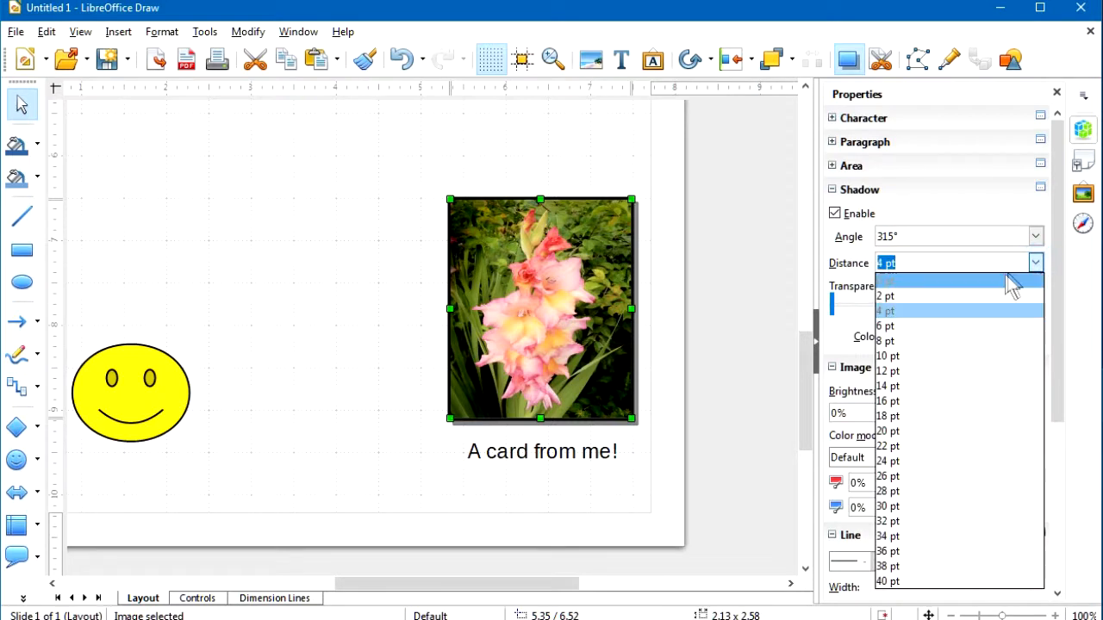
{"action": "left_click", "coordinate": [896, 339]}
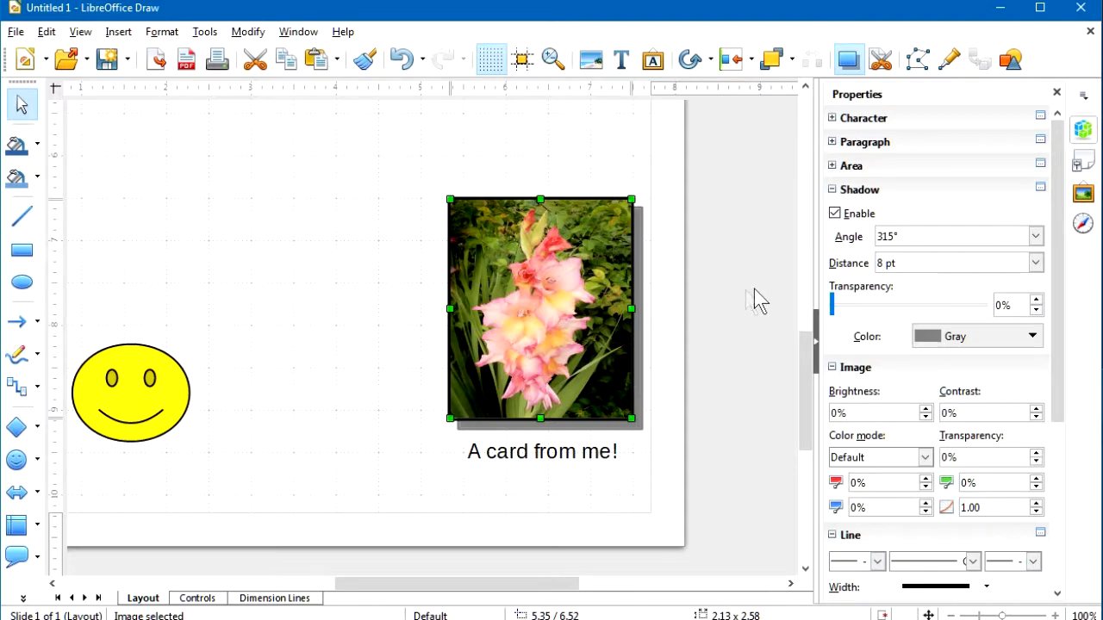
Step: Set the flower image's width to 2.00" in the Position and Size dialog, reviewing the rotation and slant settings before applying
{"action": "left_click_drag", "start_coordinate": [1054, 224], "coordinate": [1052, 412]}
{"action": "left_click_drag", "start_coordinate": [1053, 450], "coordinate": [1053, 449]}
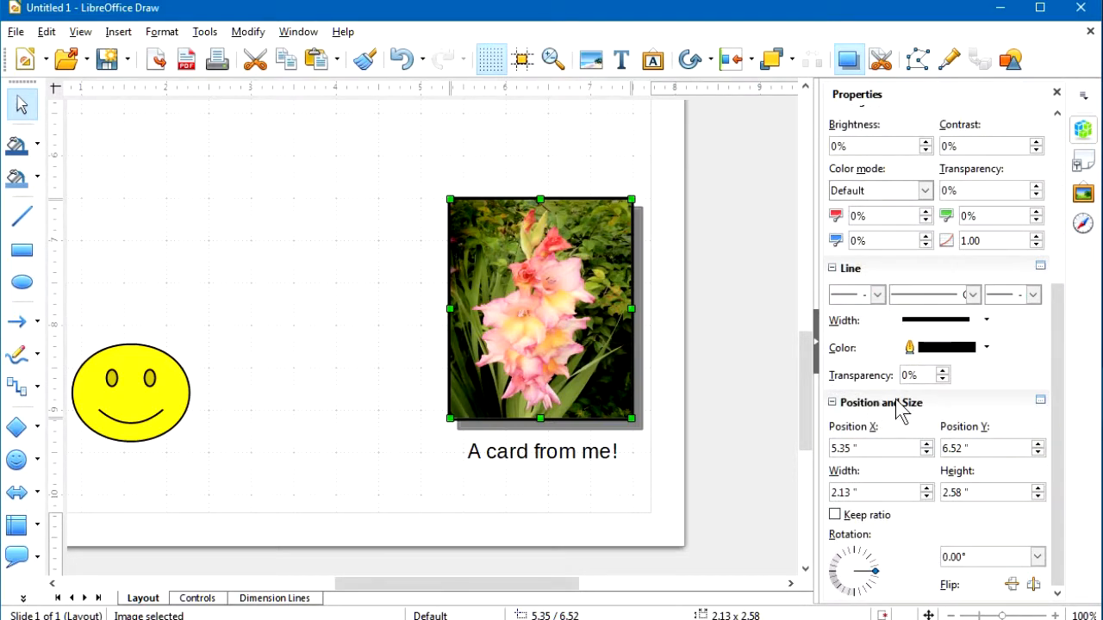
{"action": "left_click", "coordinate": [1040, 404]}
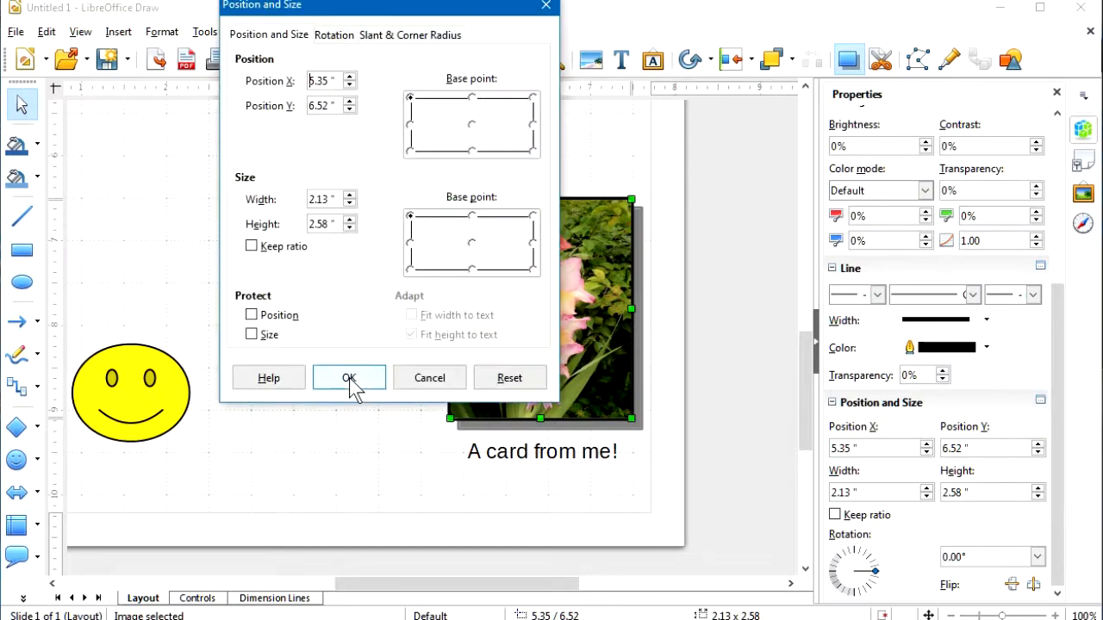
{"action": "left_click_drag", "start_coordinate": [347, 13], "coordinate": [322, 116]}
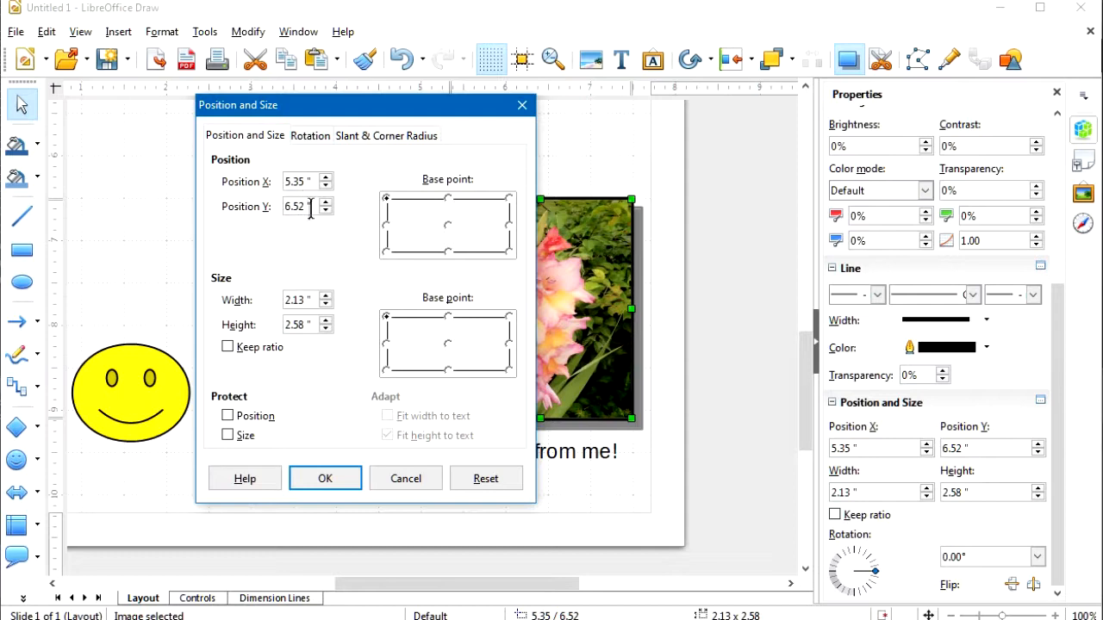
{"action": "left_click", "coordinate": [324, 304]}
{"action": "left_click", "coordinate": [325, 304]}
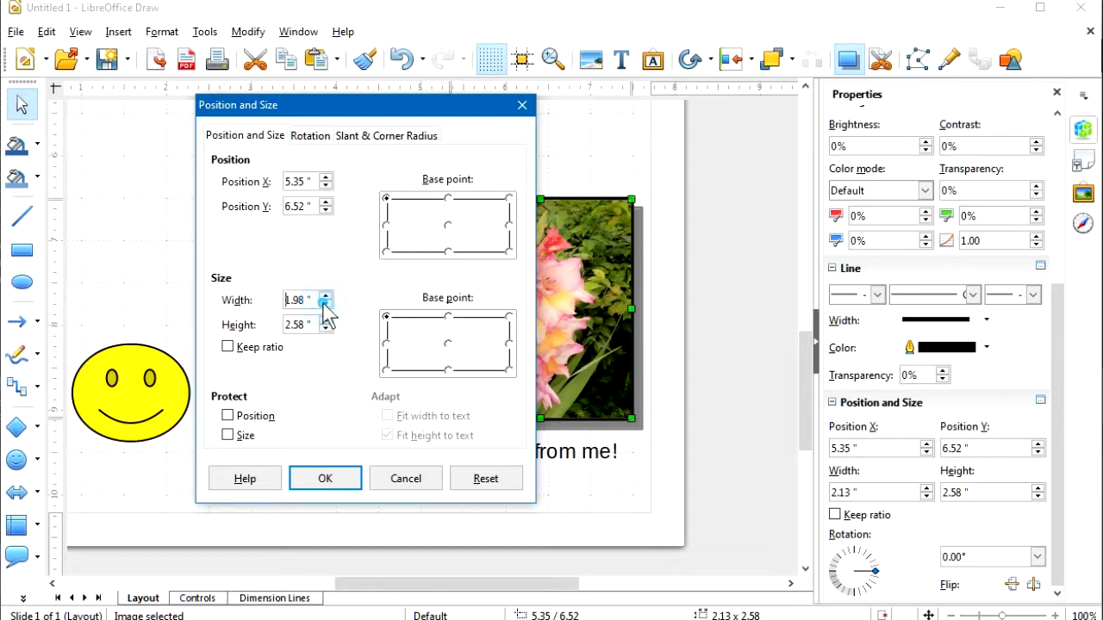
{"action": "left_click", "coordinate": [325, 295]}
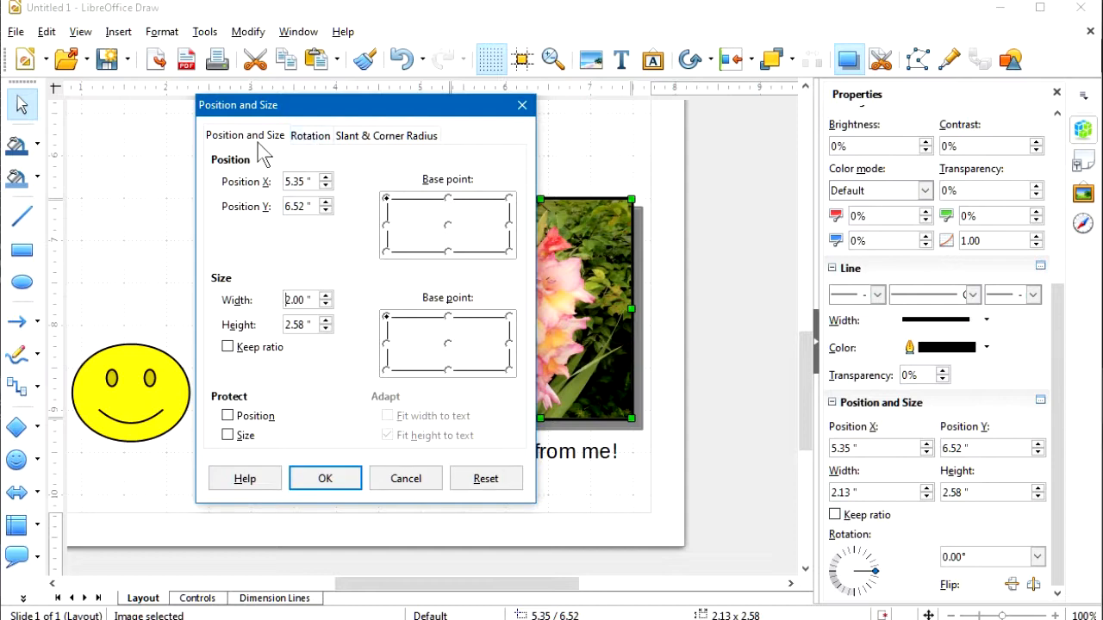
{"action": "left_click", "coordinate": [312, 136]}
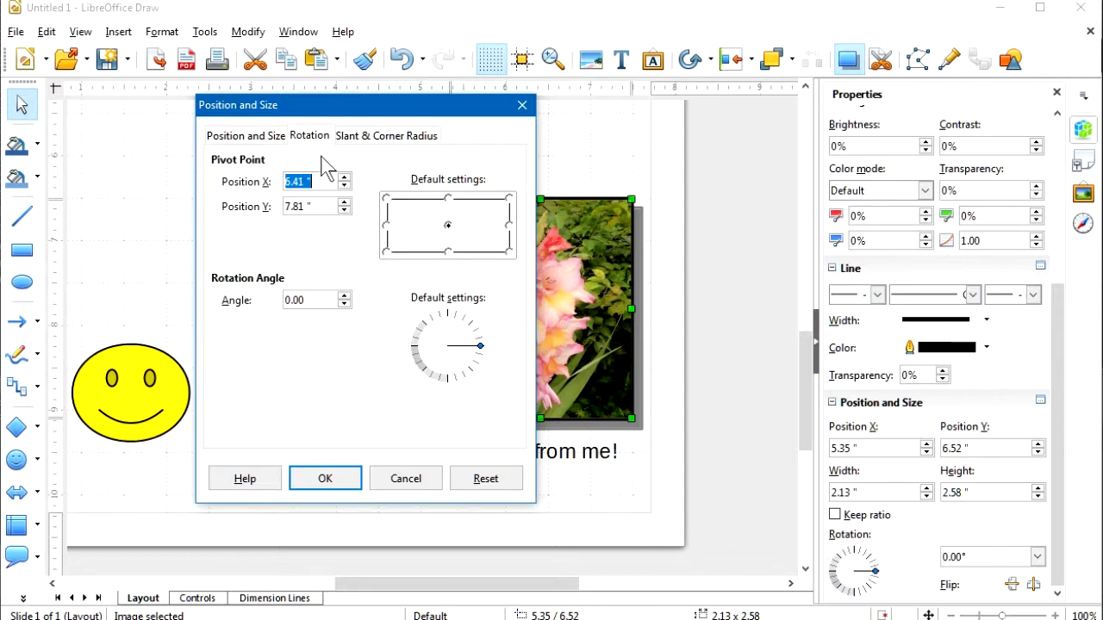
{"action": "left_click", "coordinate": [376, 138]}
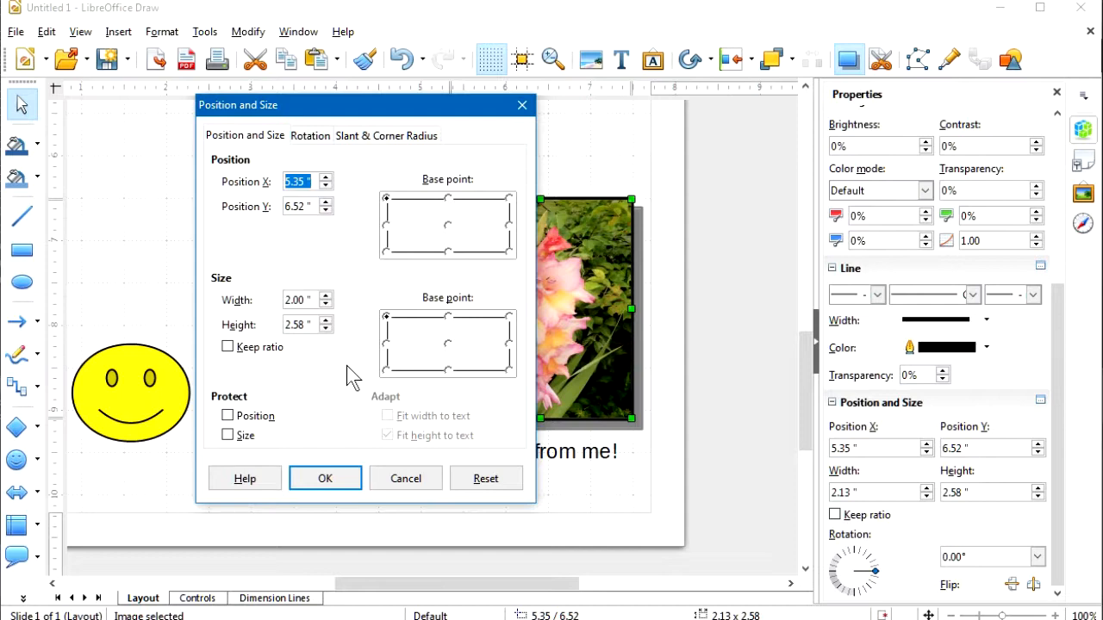
{"action": "left_click", "coordinate": [337, 485]}
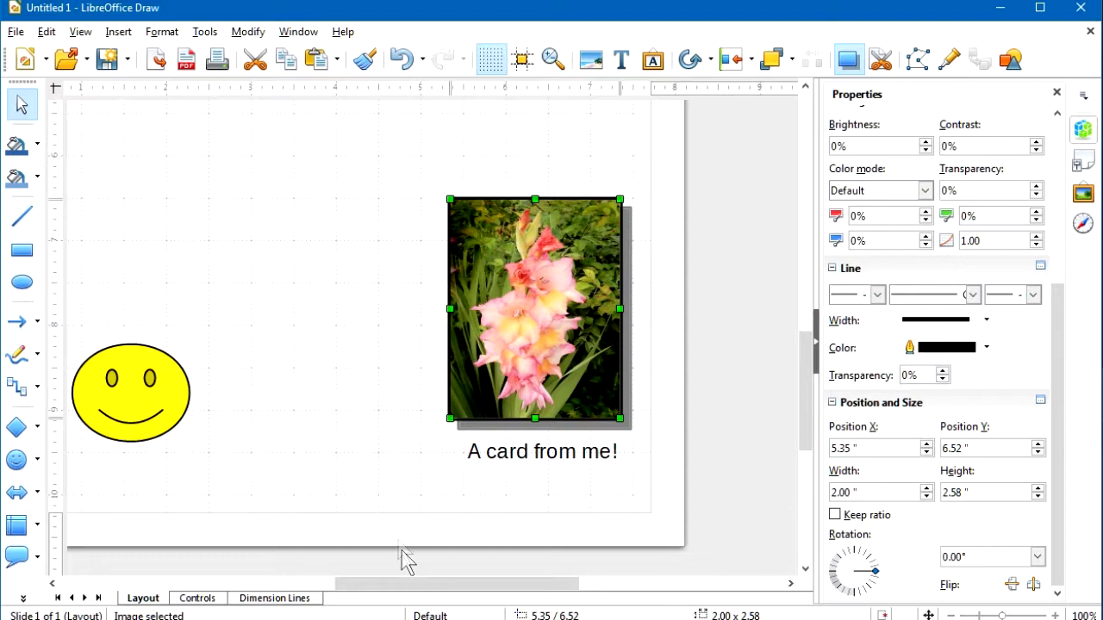
Step: Save the drawing as Practice 3 in ODF Drawing format in the LO6-Greeting Cards folder
{"action": "left_click_drag", "start_coordinate": [417, 579], "coordinate": [384, 591]}
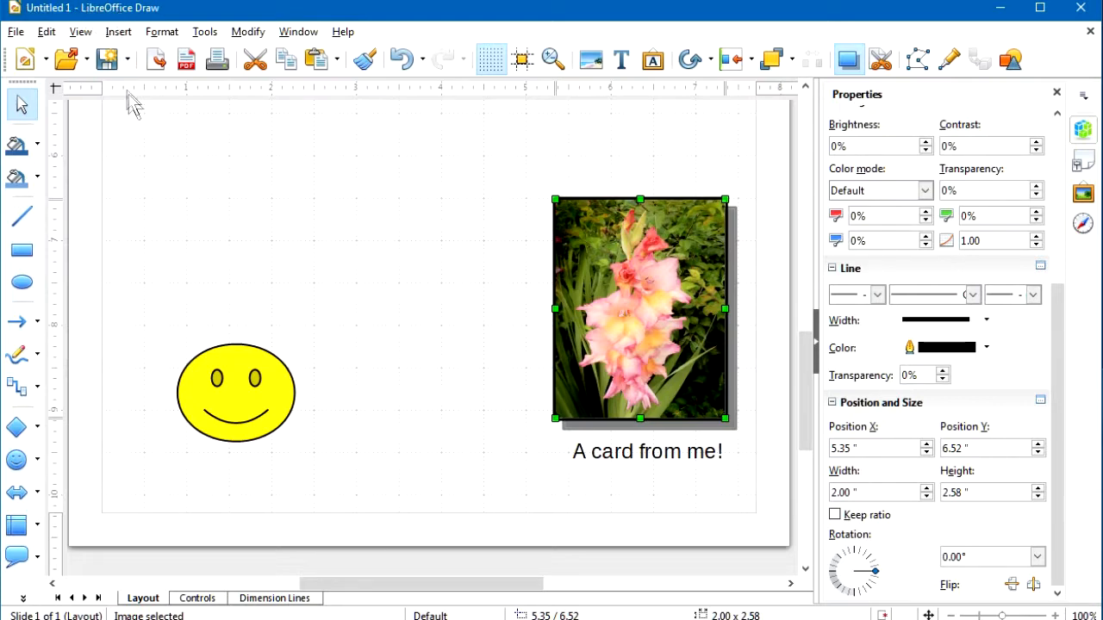
{"action": "left_click", "coordinate": [109, 67]}
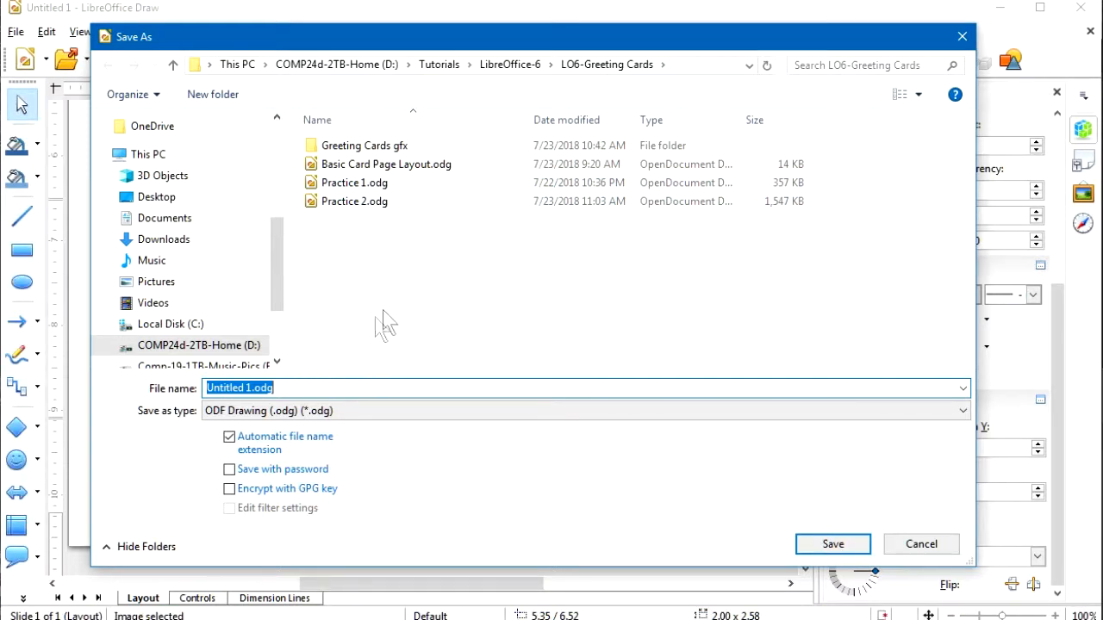
{"action": "left_click", "coordinate": [290, 385]}
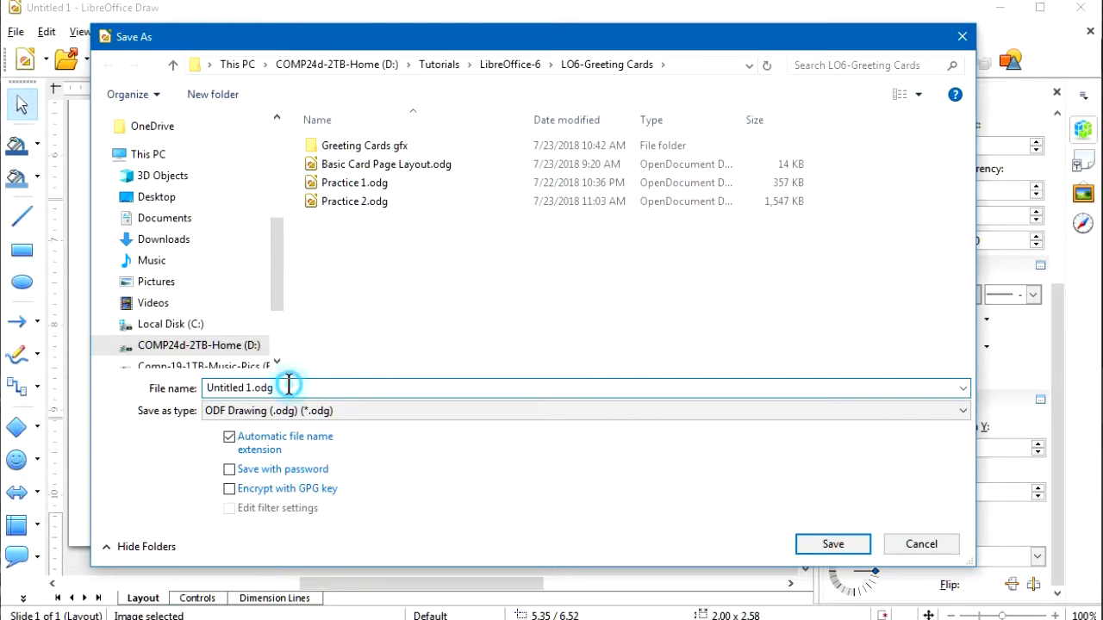
{"action": "left_click", "coordinate": [347, 205]}
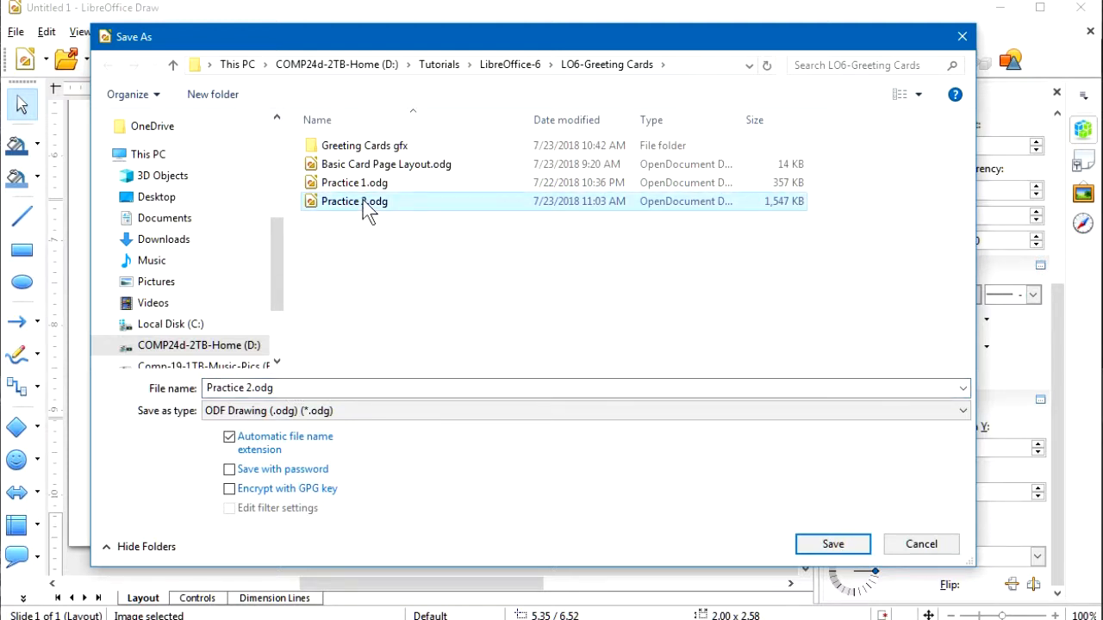
{"action": "left_click", "coordinate": [247, 388]}
{"action": "left_click_drag", "start_coordinate": [247, 388], "coordinate": [272, 387]}
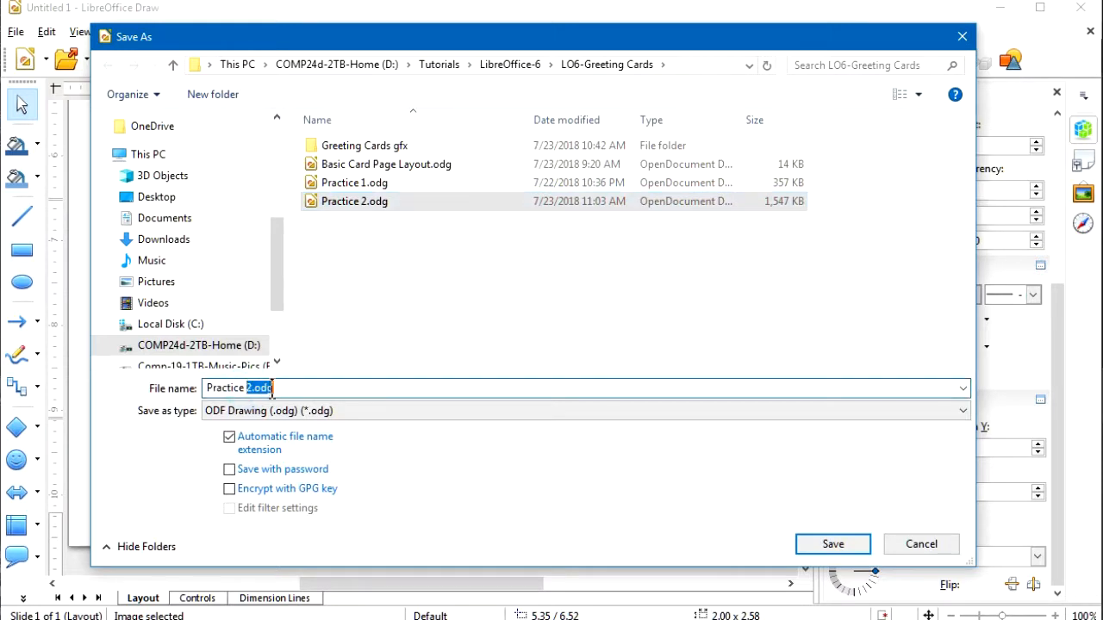
{"action": "type", "text": "3"}
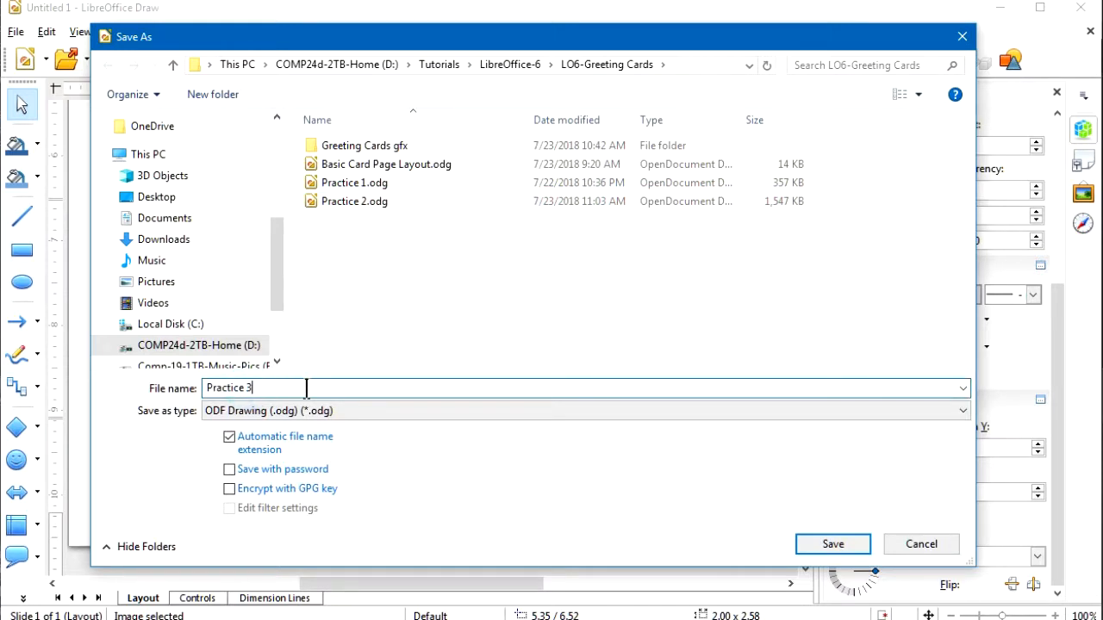
{"action": "left_click", "coordinate": [833, 545]}
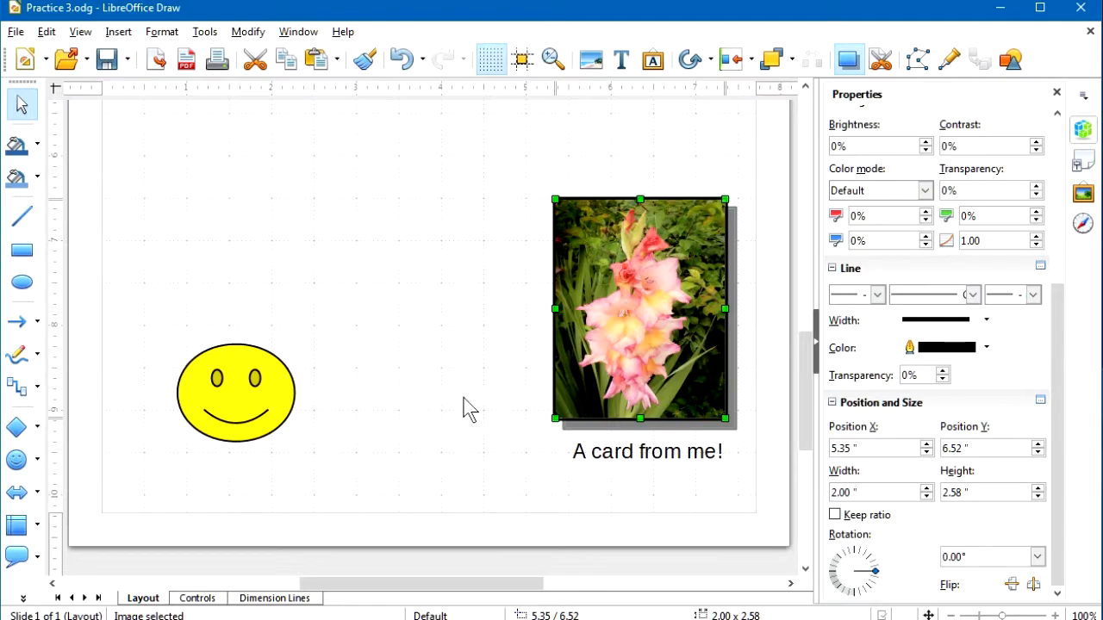
Step: Insert the statue picture thinker.jpg from the Greeting Cards gfx folder into the card page
{"action": "left_click_drag", "start_coordinate": [803, 401], "coordinate": [776, 280]}
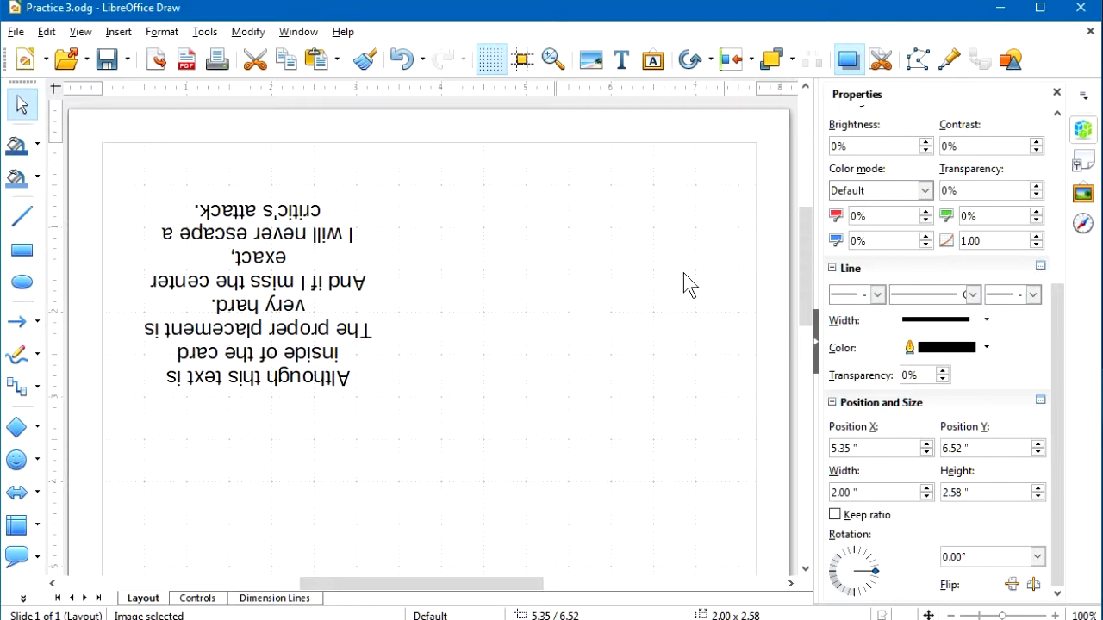
{"action": "left_click", "coordinate": [590, 66]}
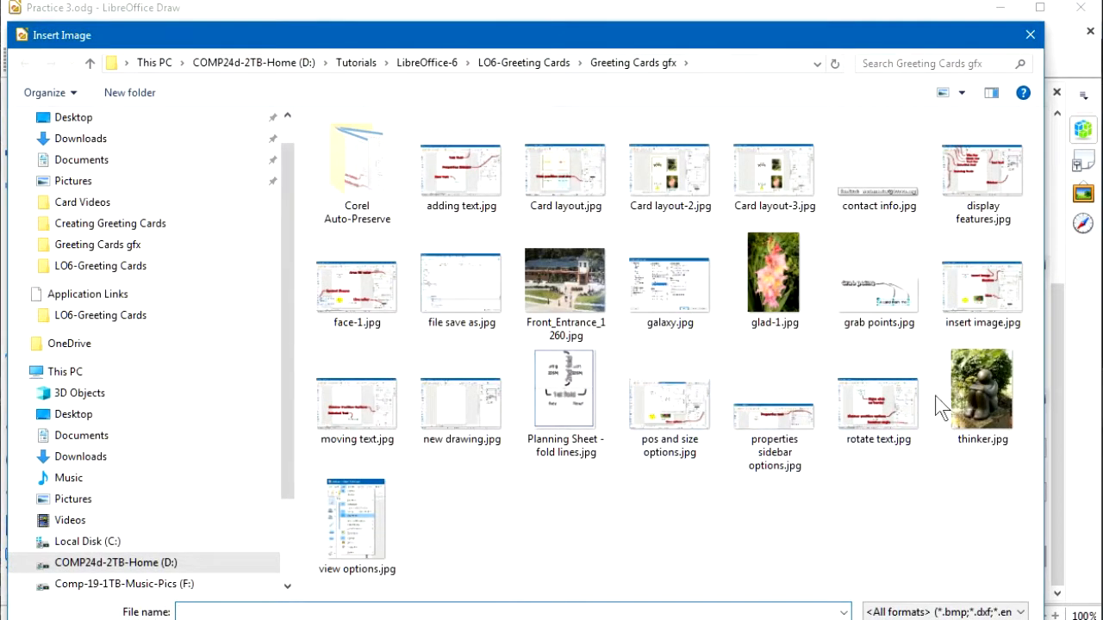
{"action": "left_click", "coordinate": [979, 395]}
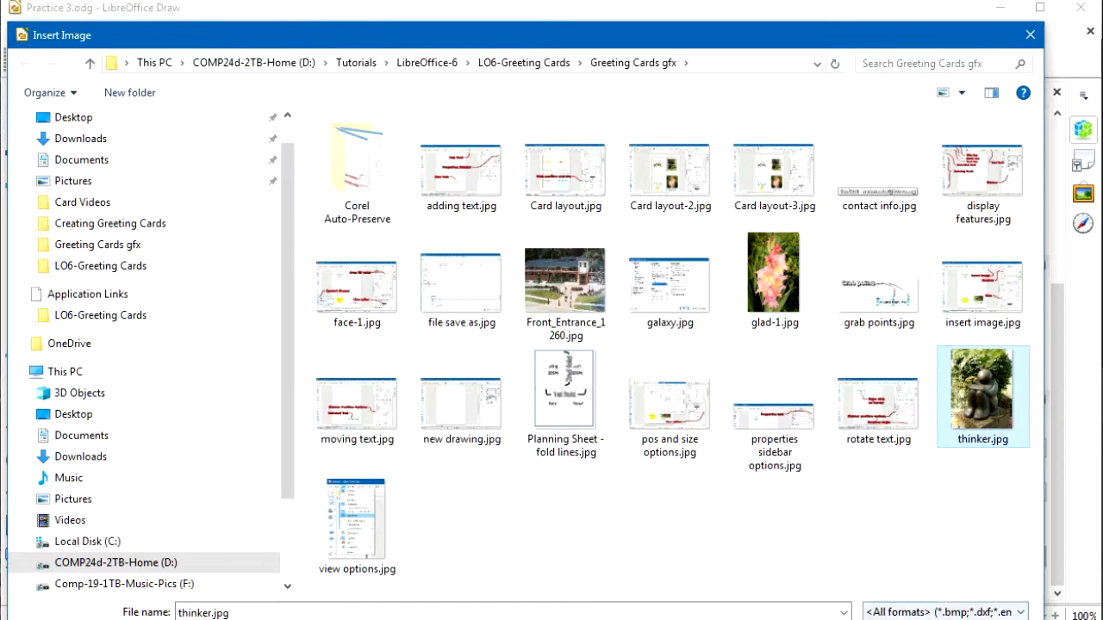
{"action": "key", "text": "Return"}
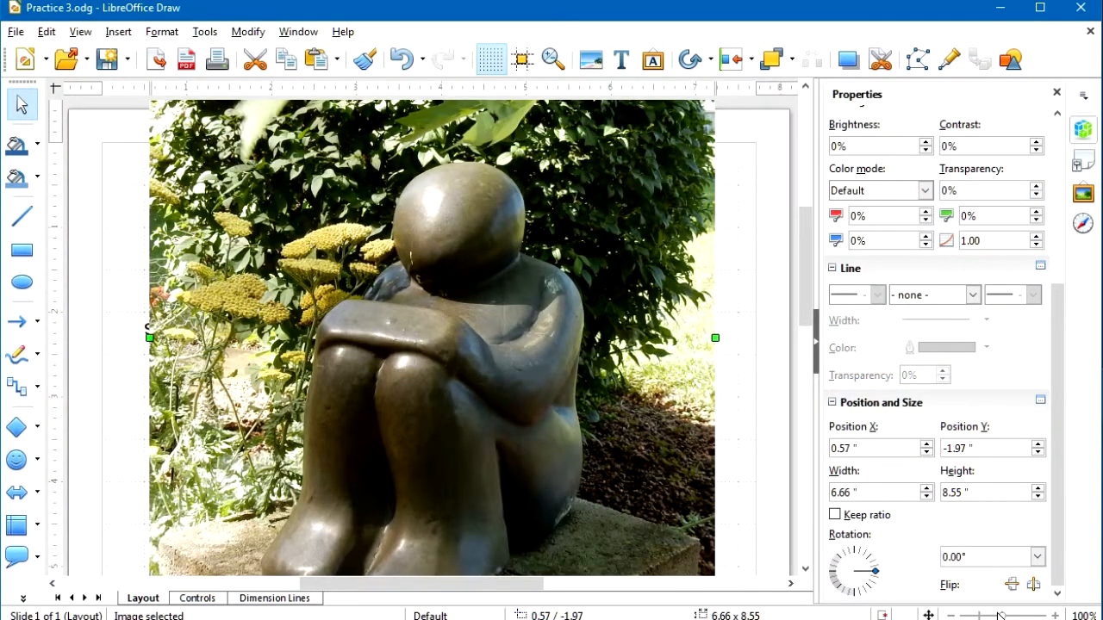
Step: Shrink the statue image from its upper-left corner to about 2.58" by 3.63" and move it beside the upside-down verse, at about X 4.60", Y 0.41"
{"action": "left_click_drag", "start_coordinate": [999, 615], "coordinate": [978, 616]}
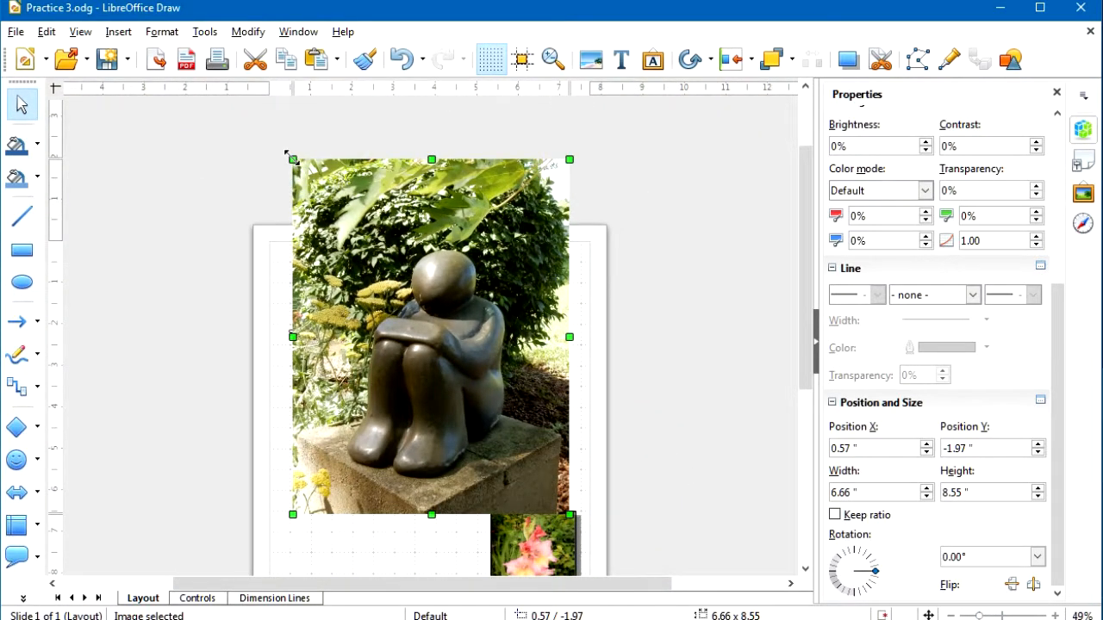
{"action": "left_click_drag", "start_coordinate": [289, 156], "coordinate": [463, 364]}
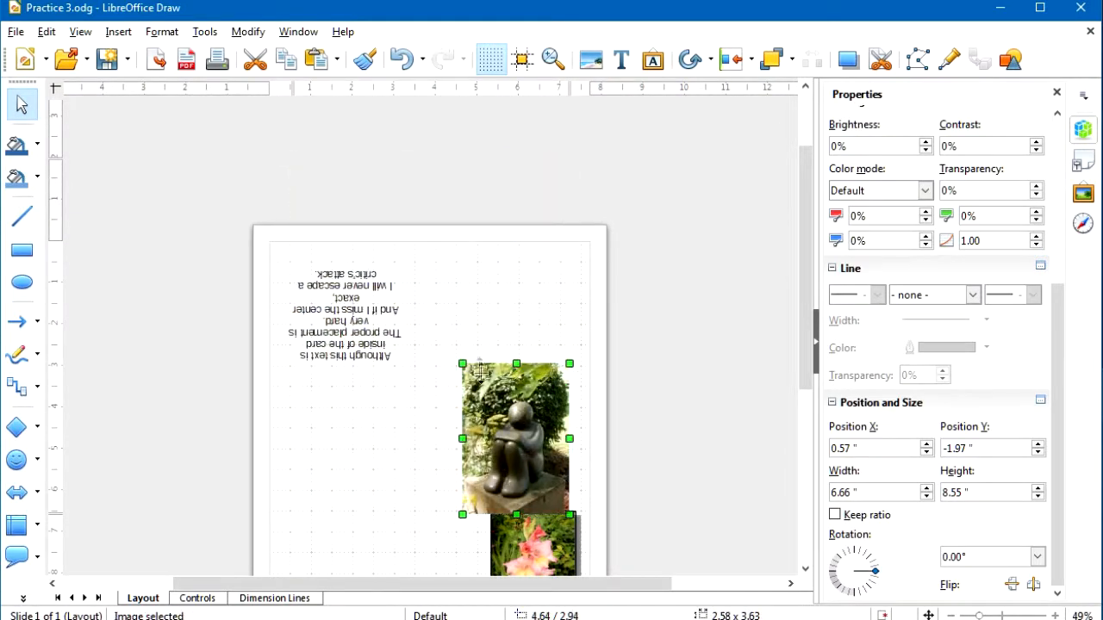
{"action": "left_click_drag", "start_coordinate": [506, 427], "coordinate": [498, 319]}
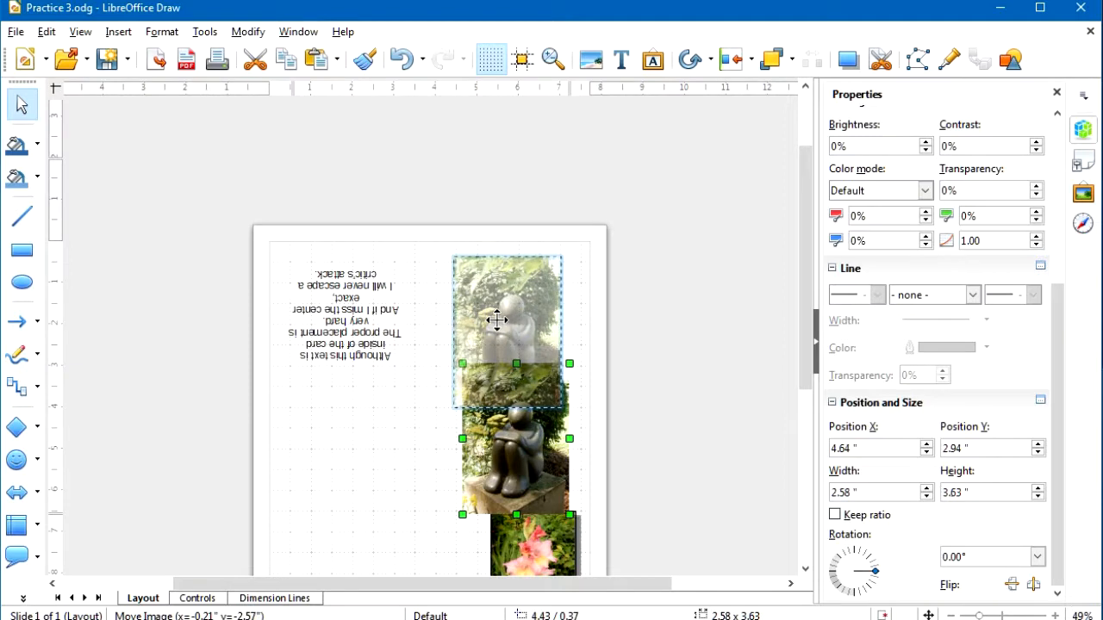
{"action": "left_click", "coordinate": [505, 332]}
{"action": "left_click_drag", "start_coordinate": [513, 340], "coordinate": [512, 333]}
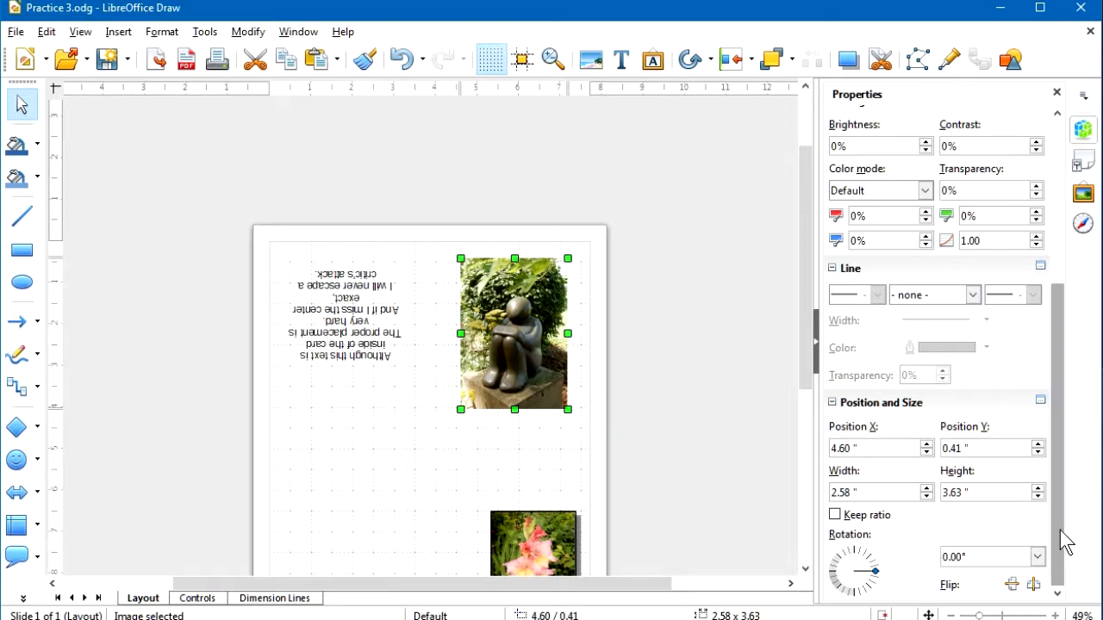
Step: Rotate the statue image by 180° so it matches the upside-down verse, and reselect the image
{"action": "left_click", "coordinate": [516, 360]}
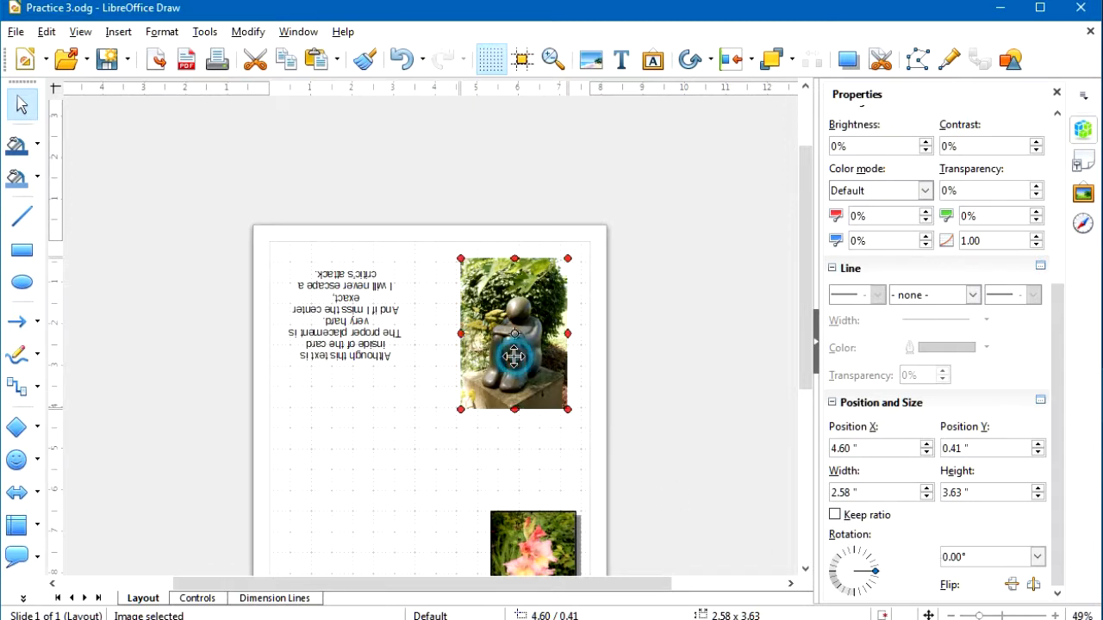
{"action": "double_click", "coordinate": [965, 556]}
{"action": "type", "text": "180"}
{"action": "key", "text": "Return"}
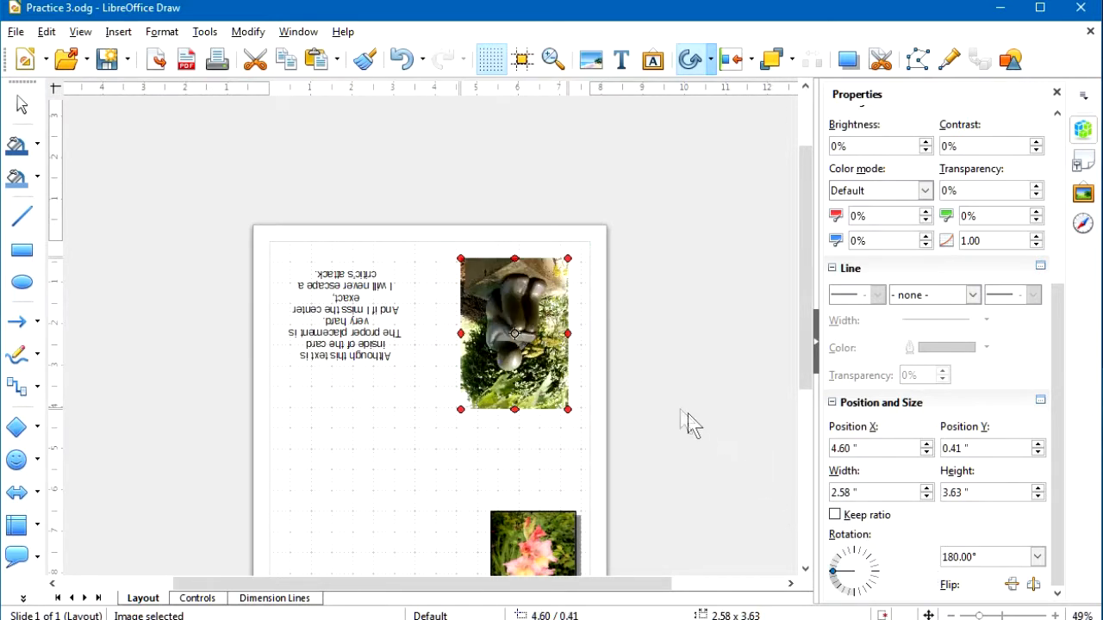
{"action": "left_click", "coordinate": [601, 411]}
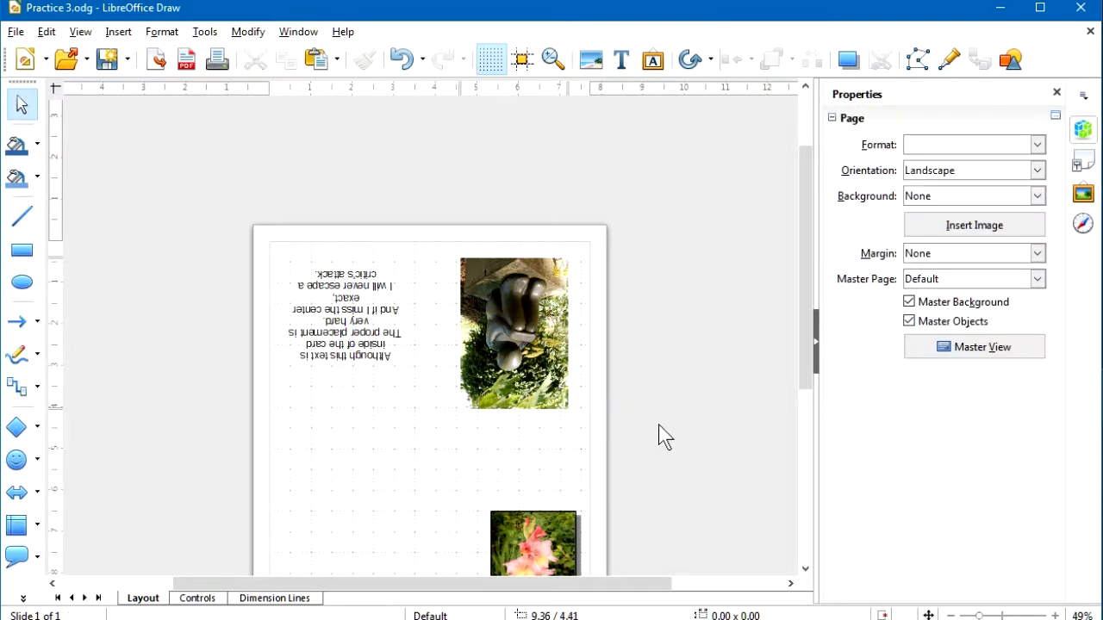
{"action": "left_click", "coordinate": [520, 347]}
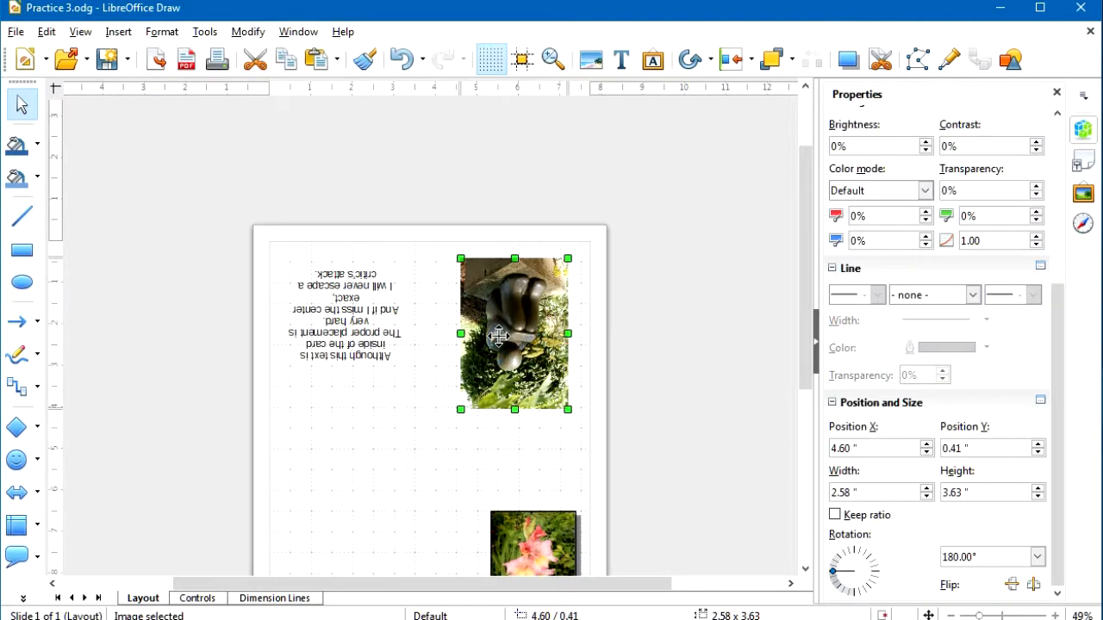